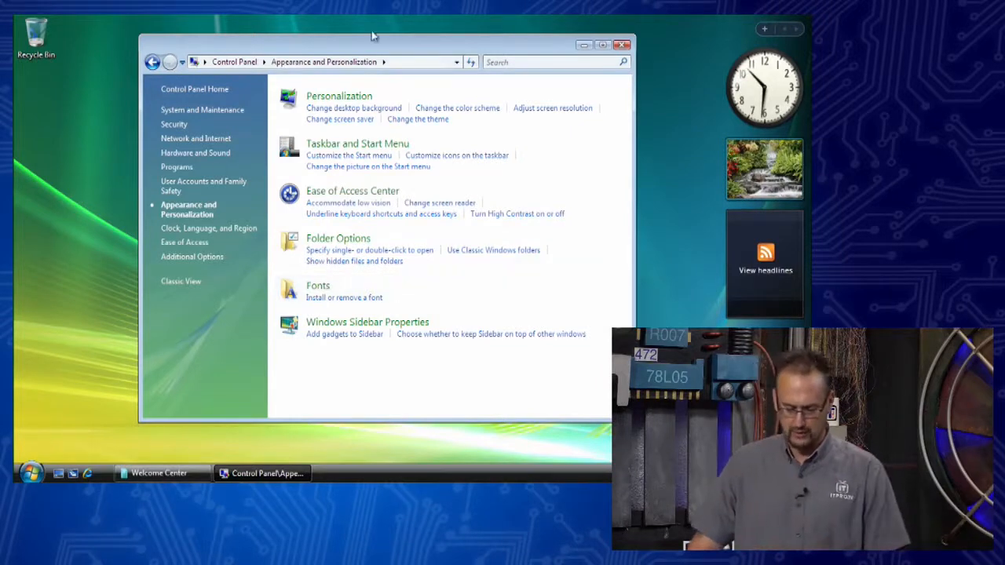
View the Personalization page on the Vista machine, then return to the Control Panel home.
click(331, 96)
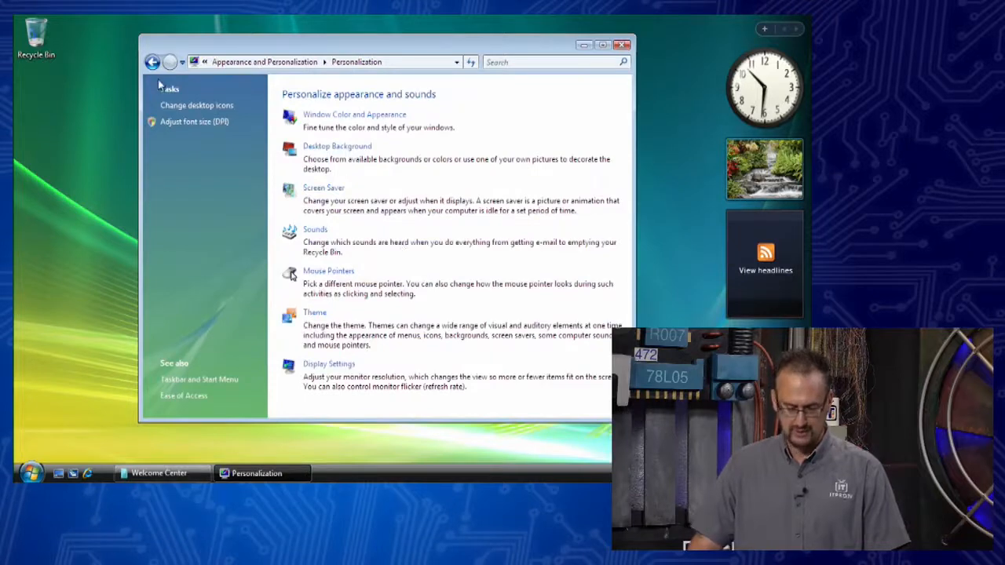
click(147, 58)
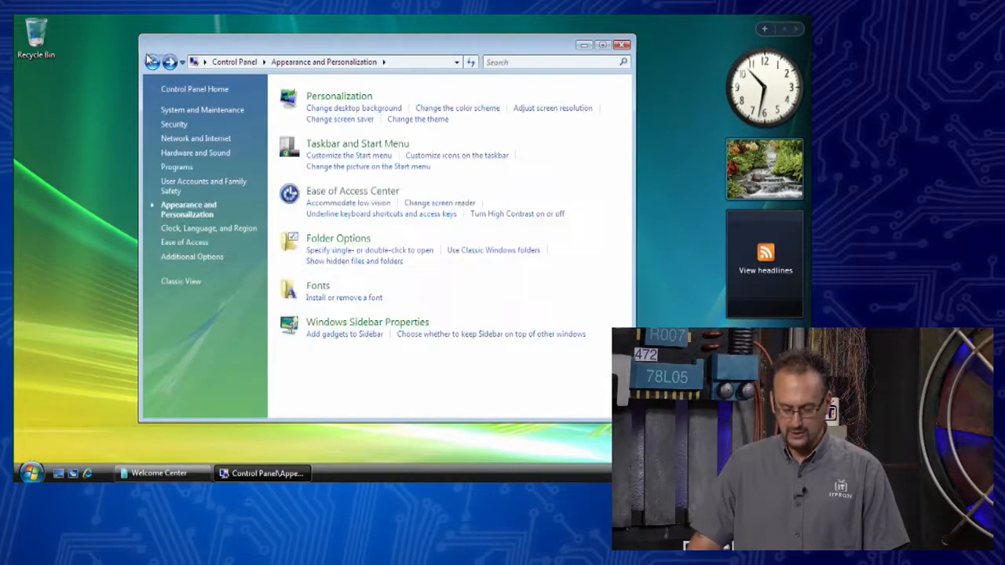
click(149, 59)
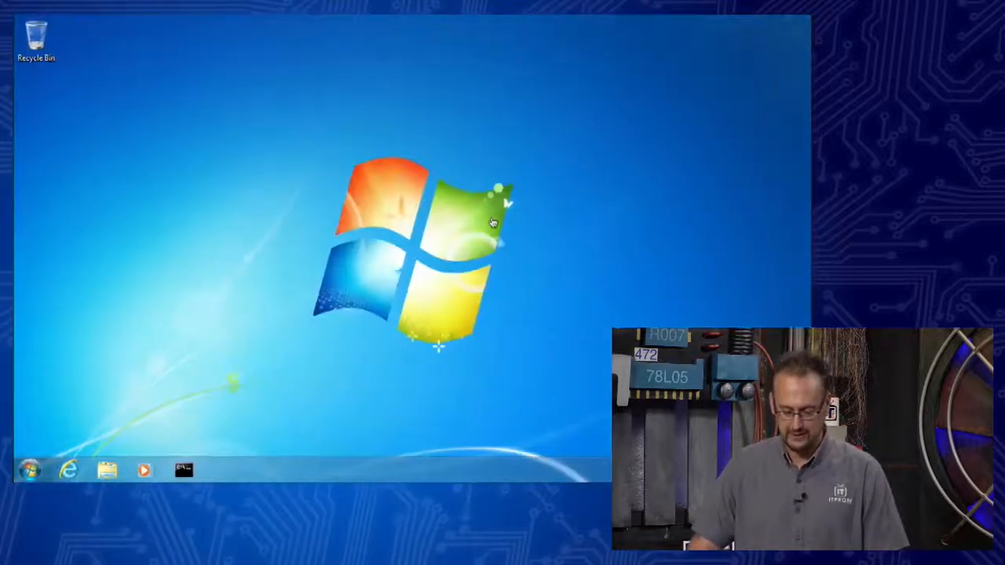
Switch to the Windows 7 machine and open the Display page under Control Panel's Appearance and Personalization category.
click(31, 470)
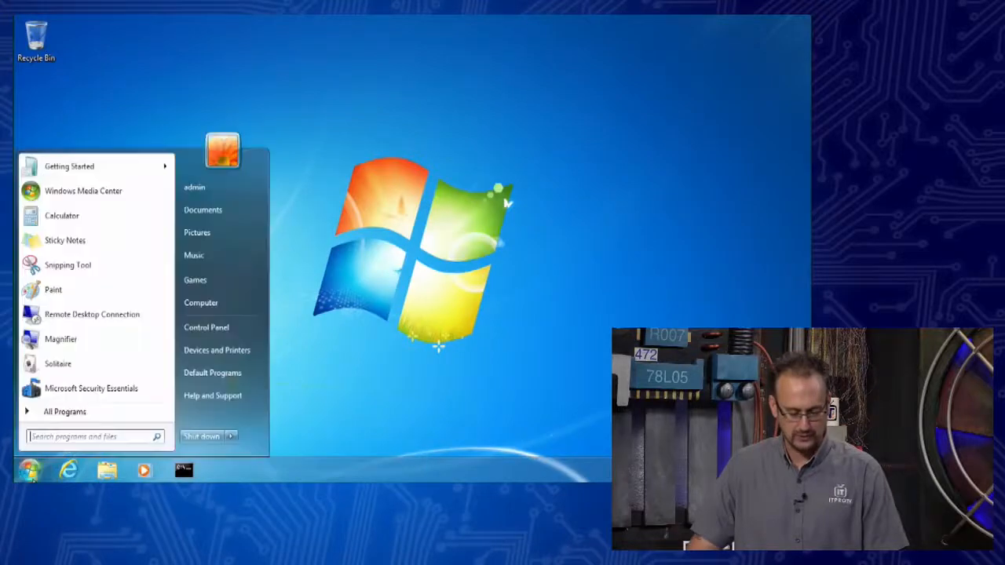
click(185, 331)
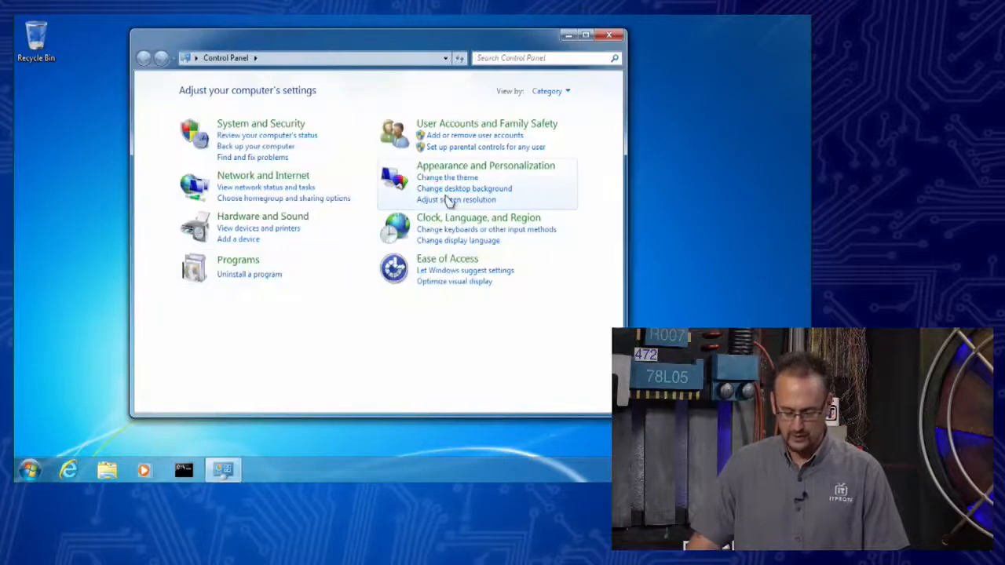
click(455, 164)
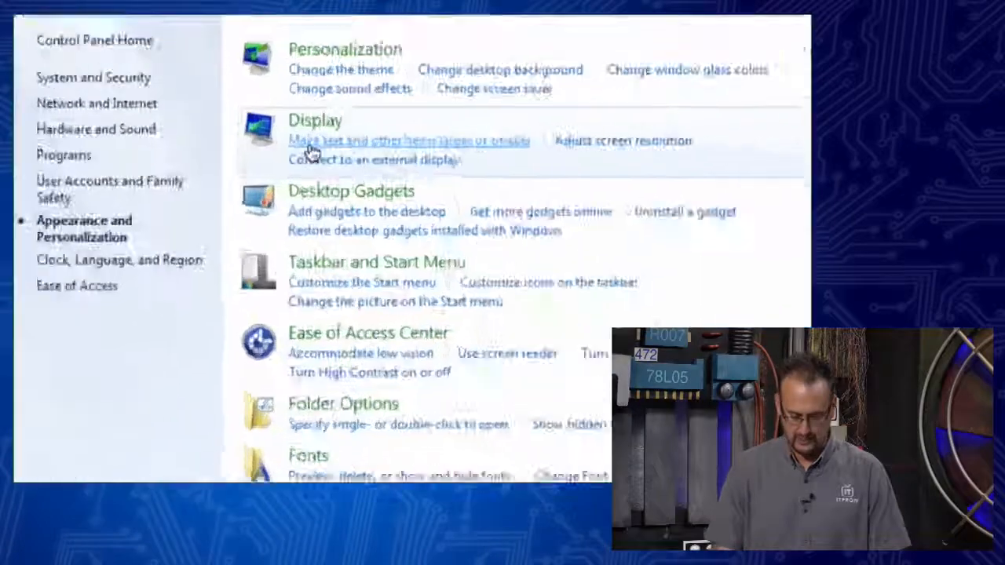
click(315, 141)
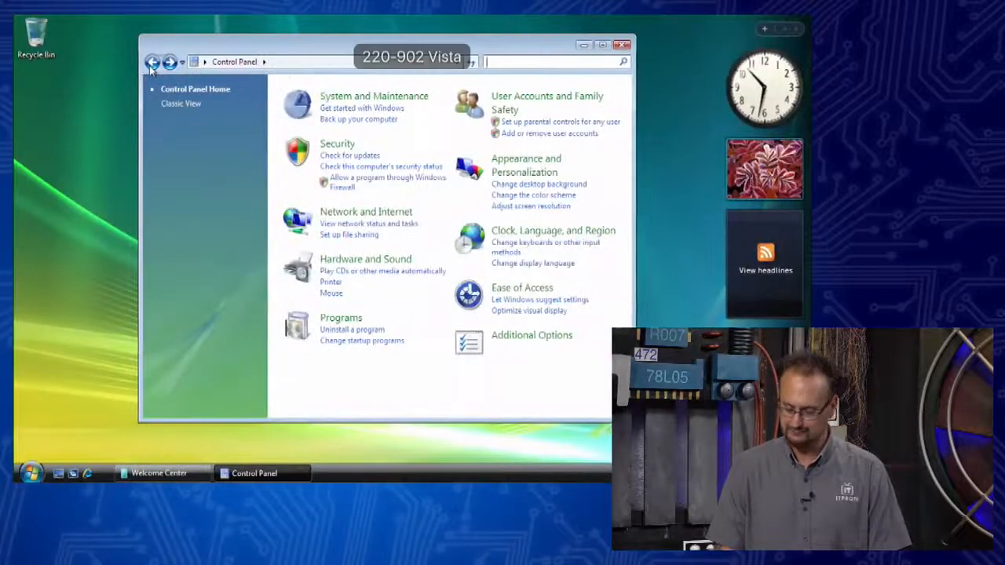
Switch to the Vista machine, review the Personalization options under Appearance and Personalization, and return to the Control Panel home.
click(519, 171)
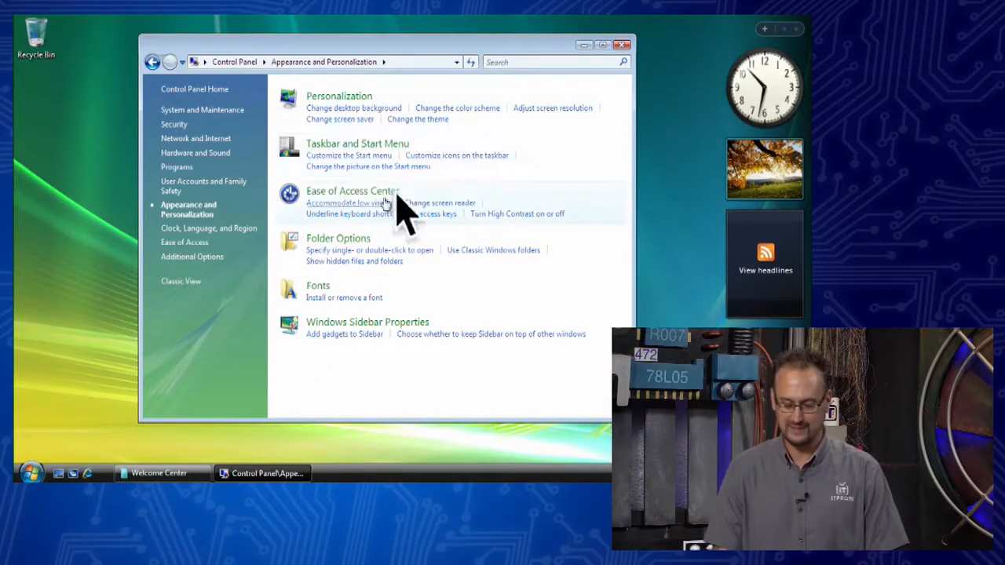
click(329, 98)
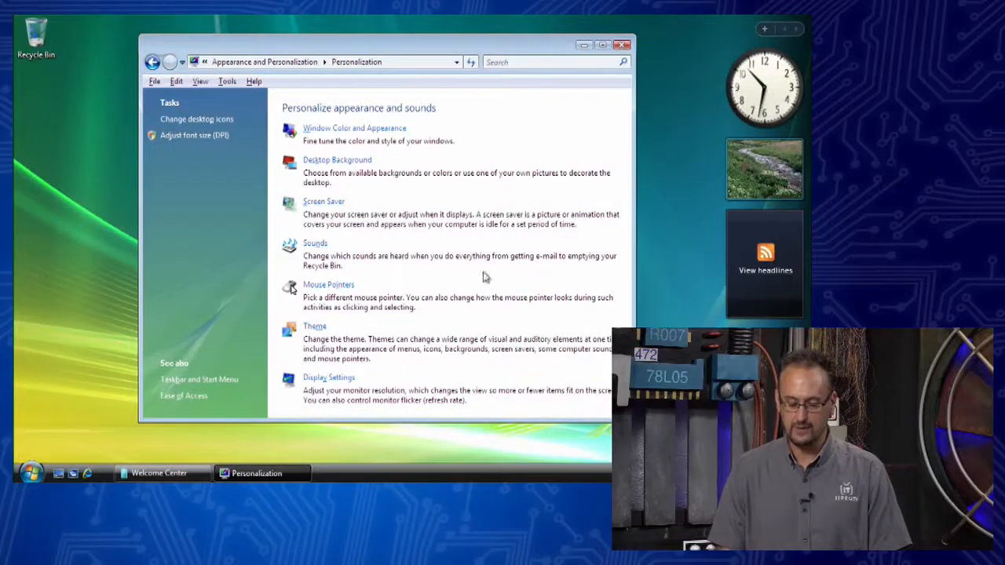
scroll(238, 66, down, 1)
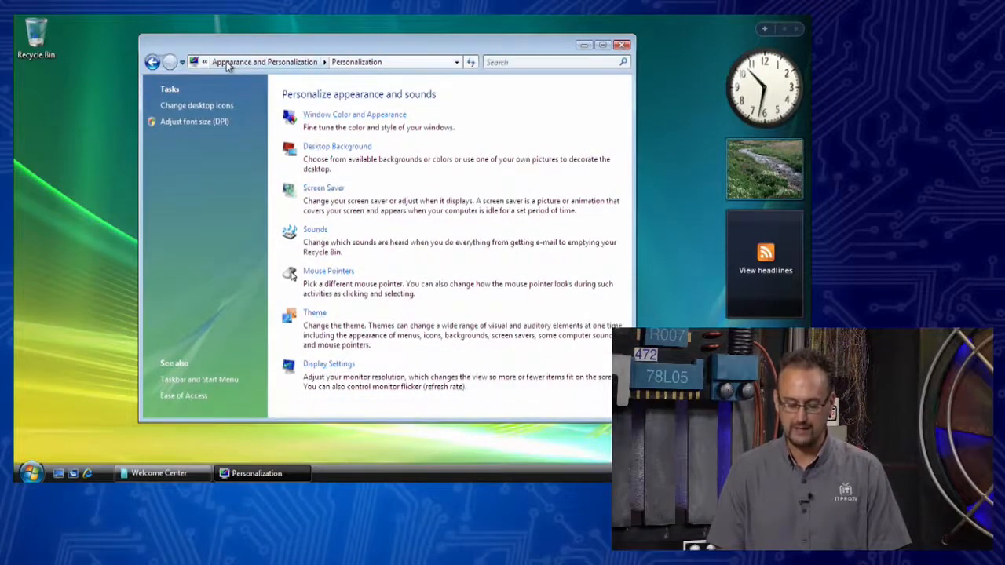
click(212, 66)
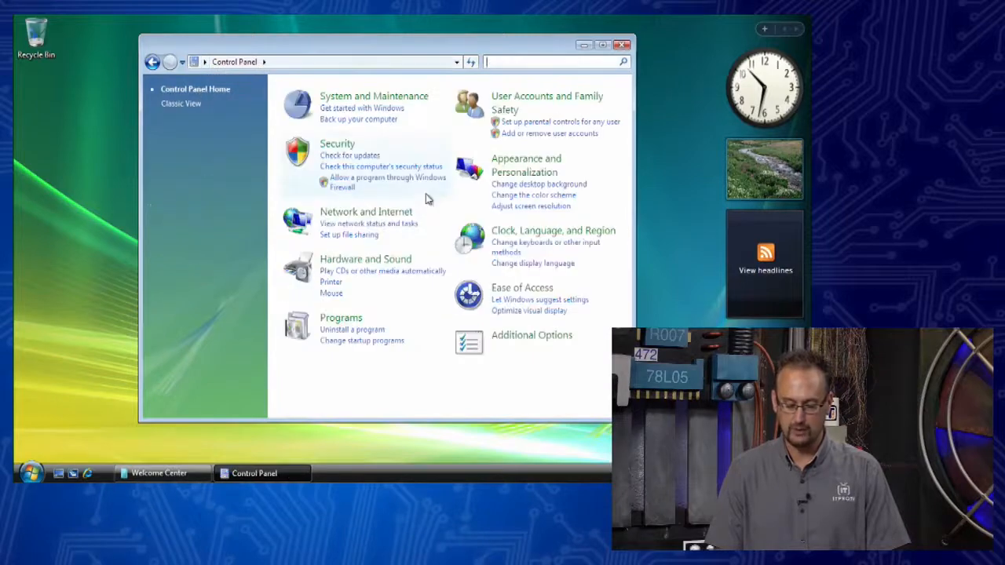
Open Display Settings from Vista's Personalization page and move the dialog so it covers less of the Control Panel window.
click(524, 179)
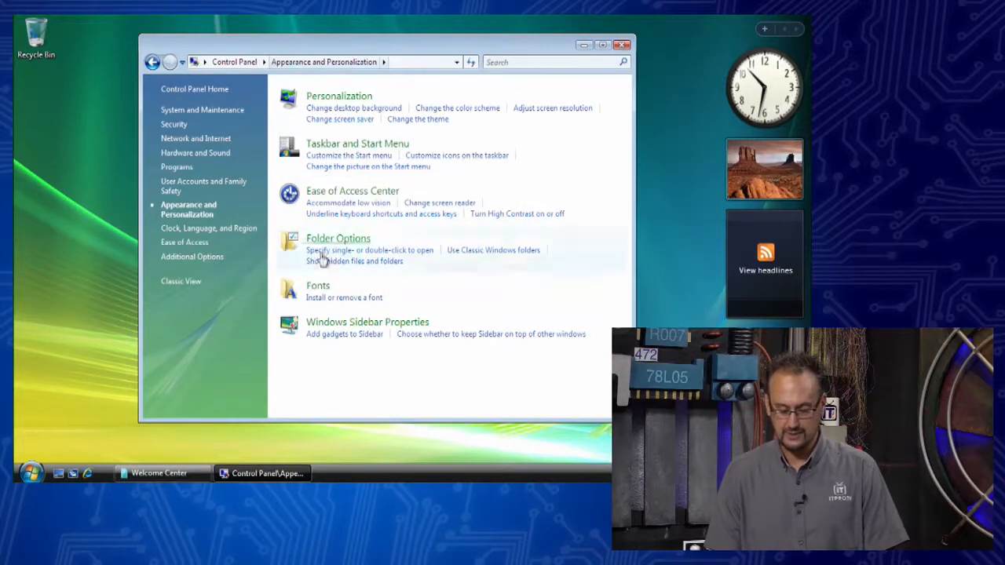
click(352, 95)
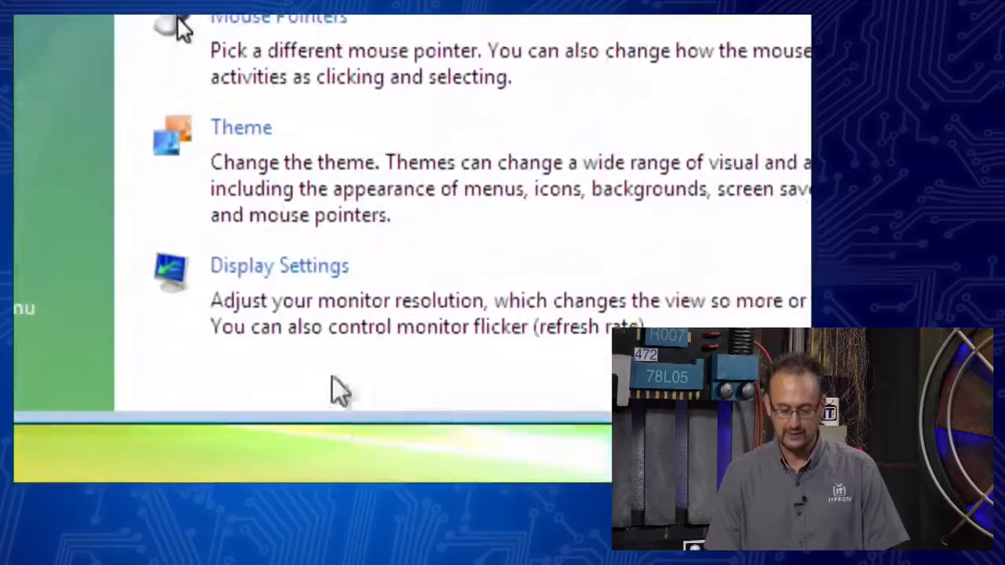
click(314, 267)
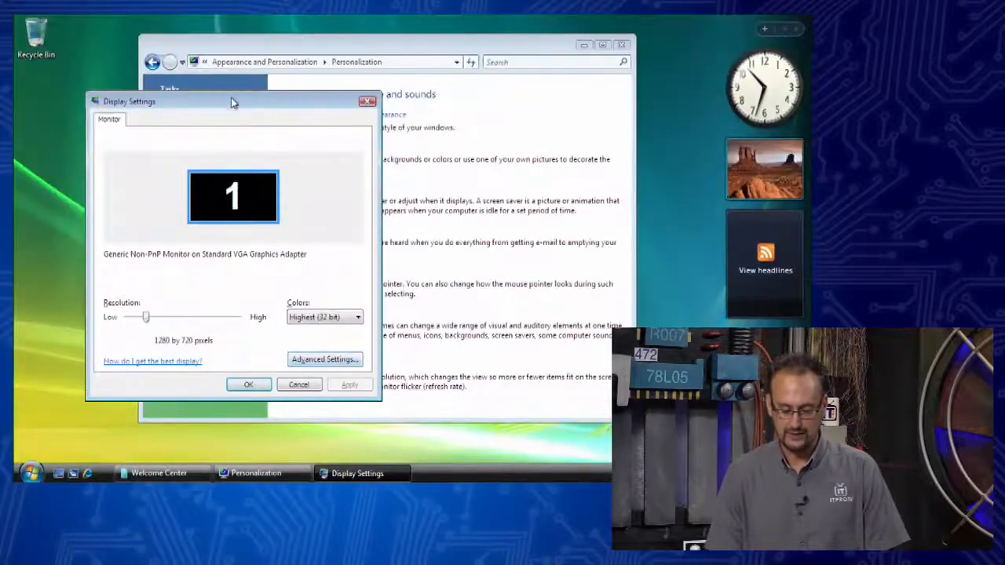
drag(232, 102, 438, 54)
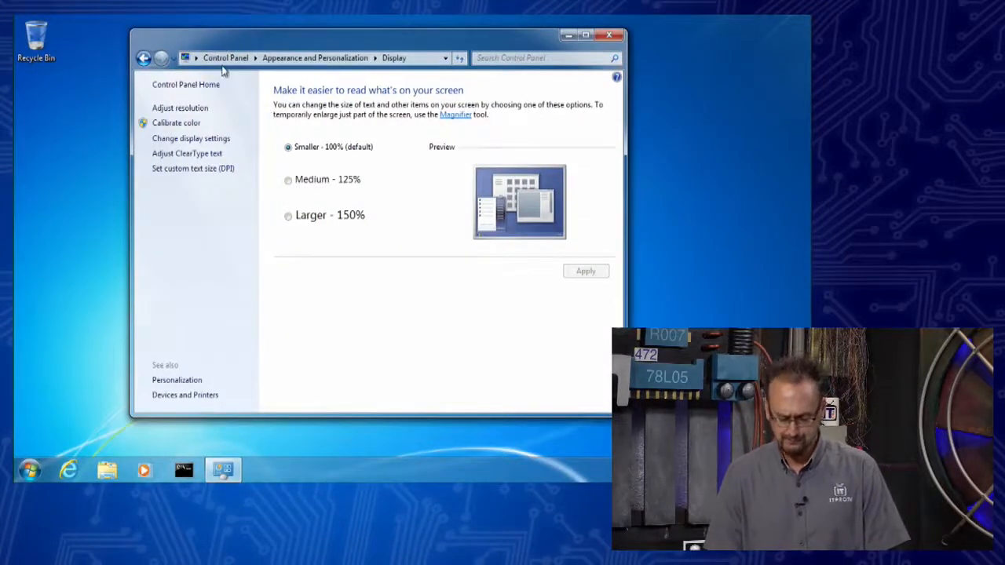
Switch to the Windows 7 machine and go from the Display page to Appearance and Personalization through the Control Panel home.
click(225, 59)
click(428, 166)
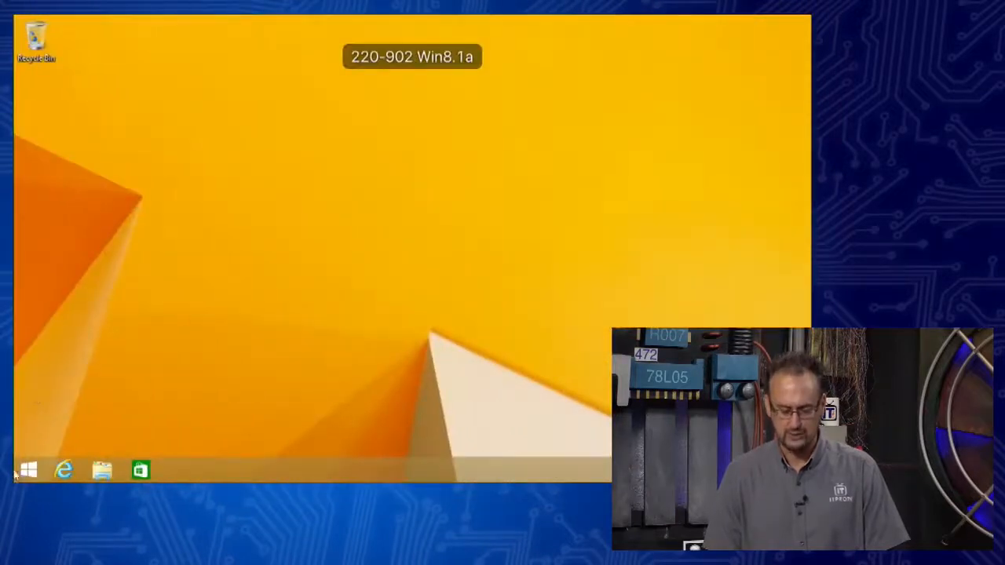
Switch to the Windows 8.1 machine and open the Display page under Control Panel's Appearance and Personalization category.
right_click(27, 470)
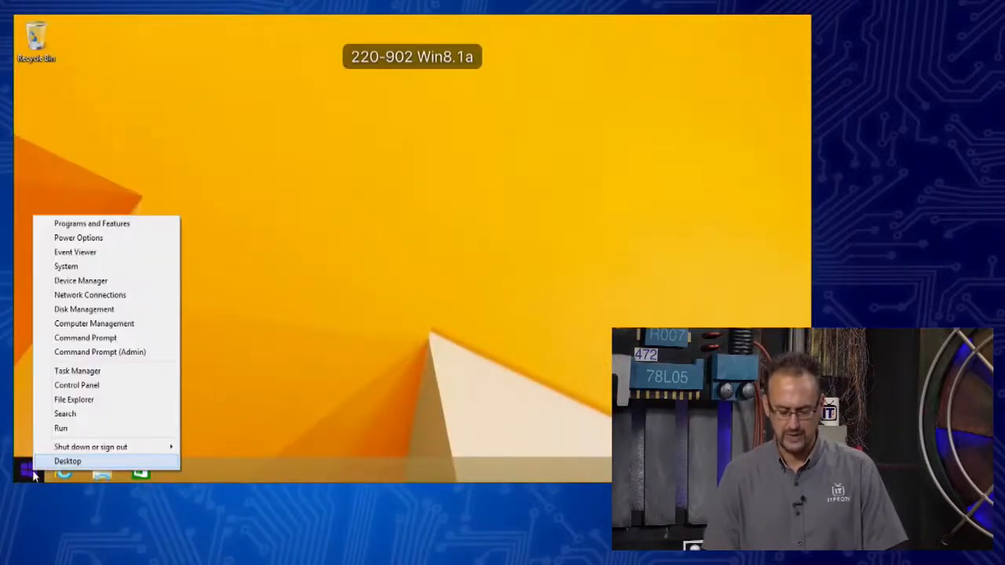
click(63, 386)
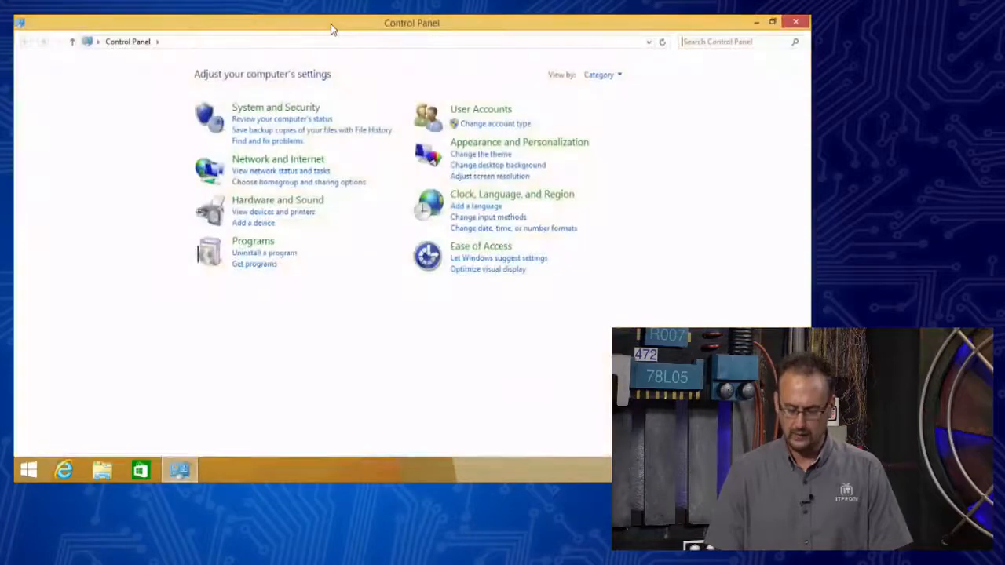
click(524, 144)
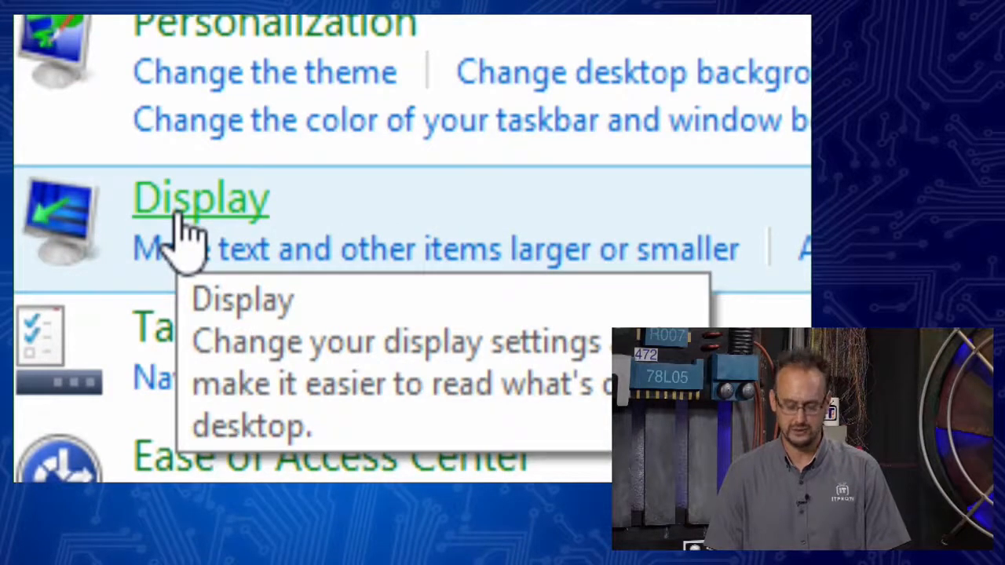
click(182, 226)
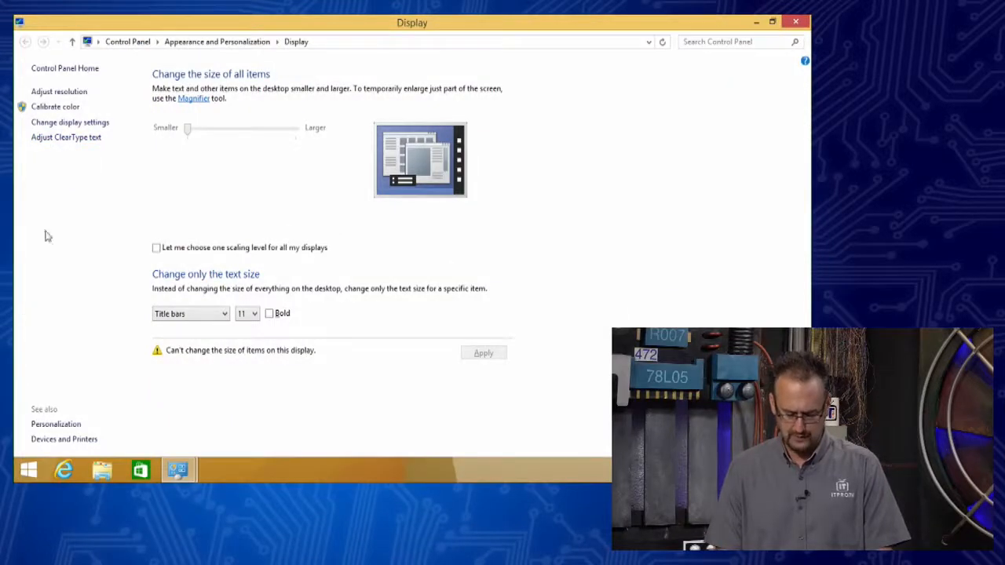
Open the advanced settings of the screen resolution page and move the dialog to examine the graphics adapter details.
click(59, 92)
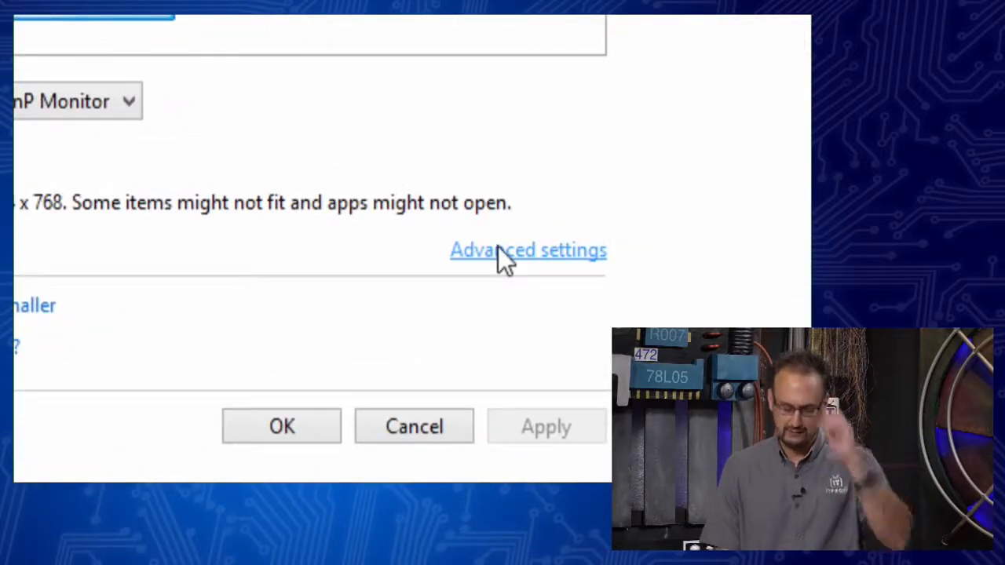
click(497, 250)
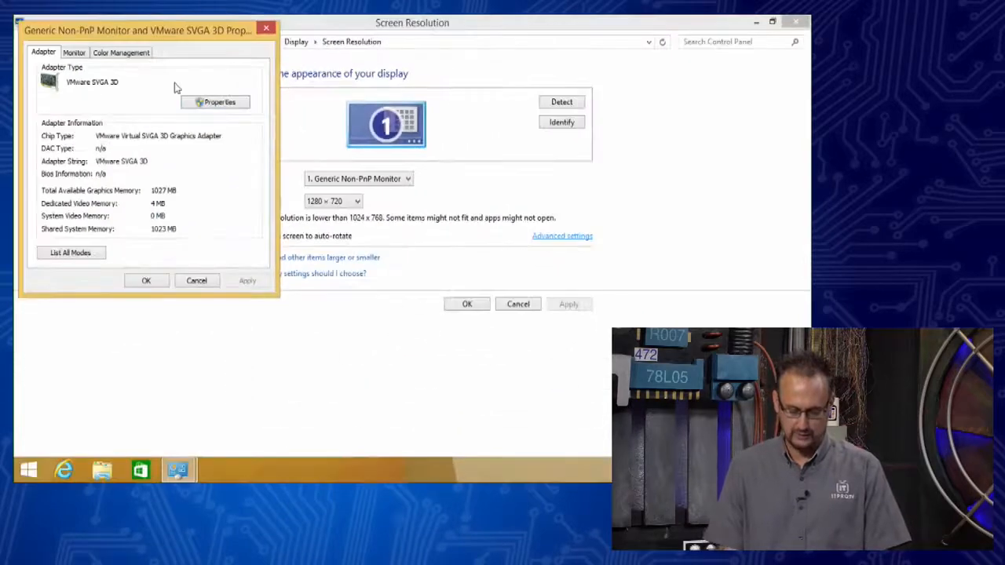
drag(162, 45, 385, 98)
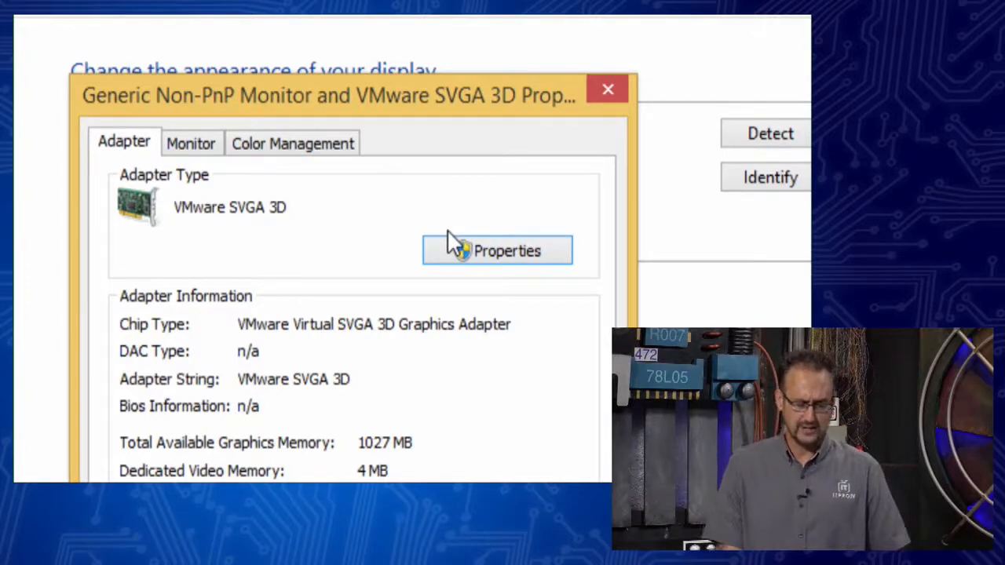
Check the available screen refresh rates in the monitor properties and close the dialog without changing anything.
click(210, 149)
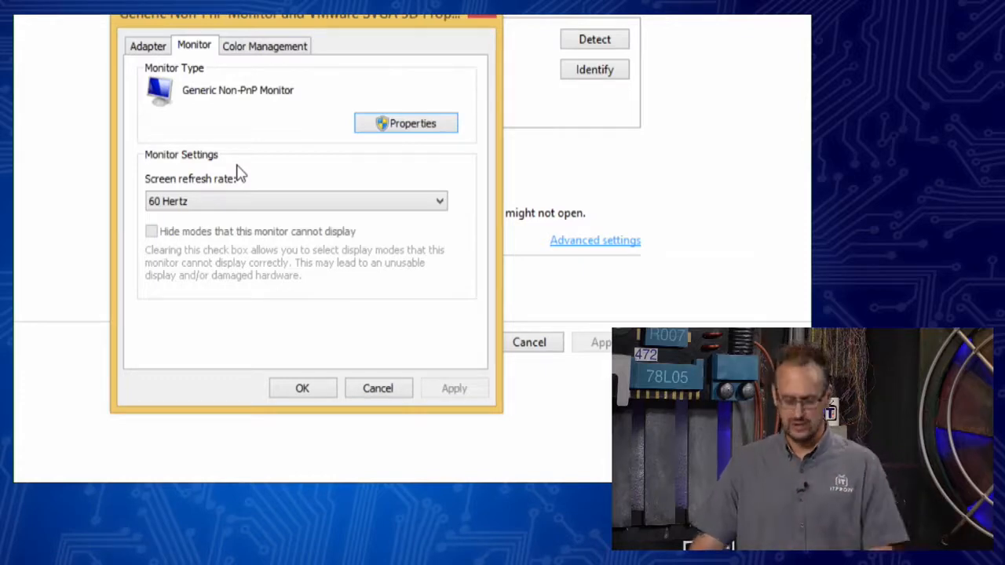
click(231, 201)
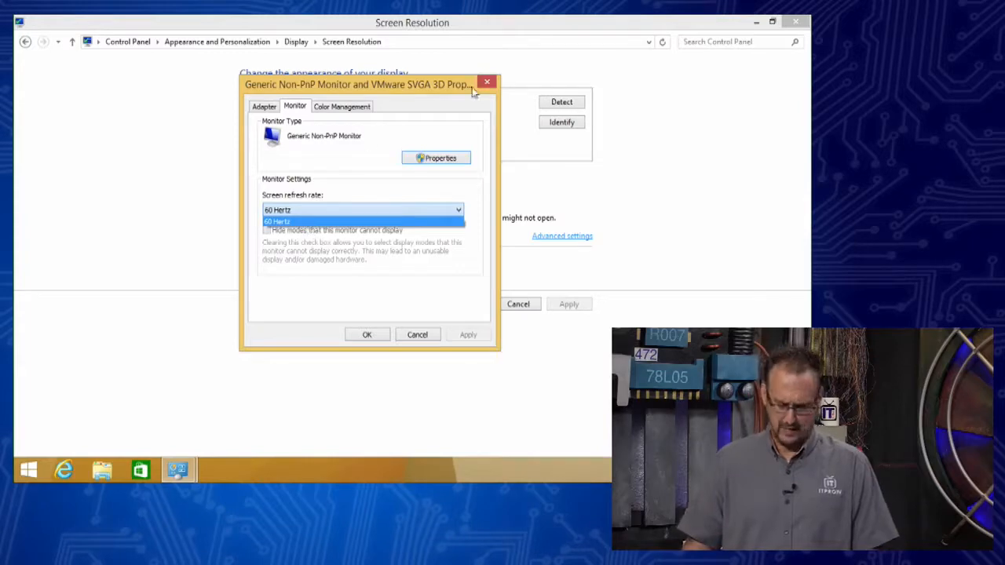
click(488, 83)
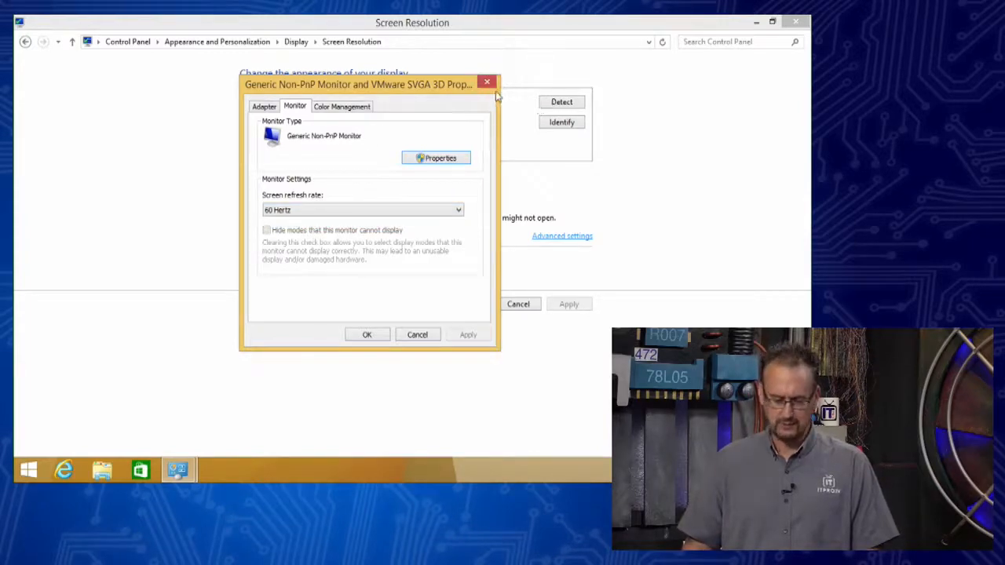
click(484, 82)
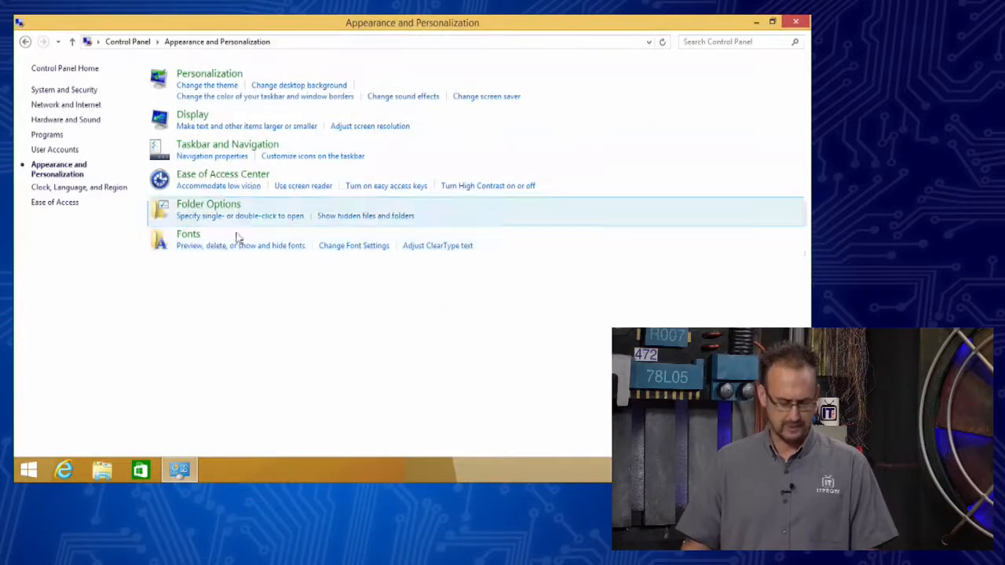
Return to the Control Panel home on the Windows 8.1 and Windows 7 machines, and open User Accounts on Windows 8.1.
click(28, 41)
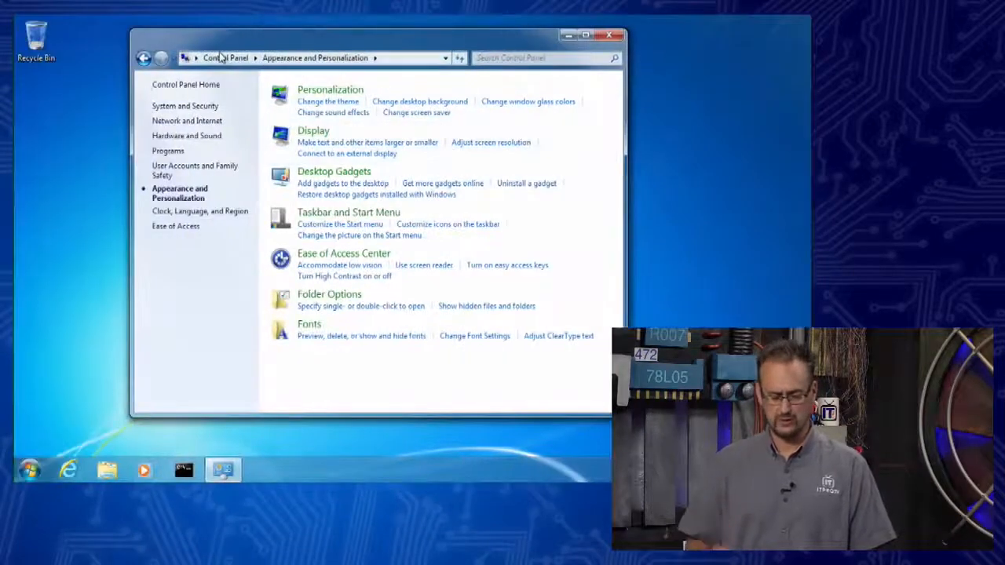
click(142, 57)
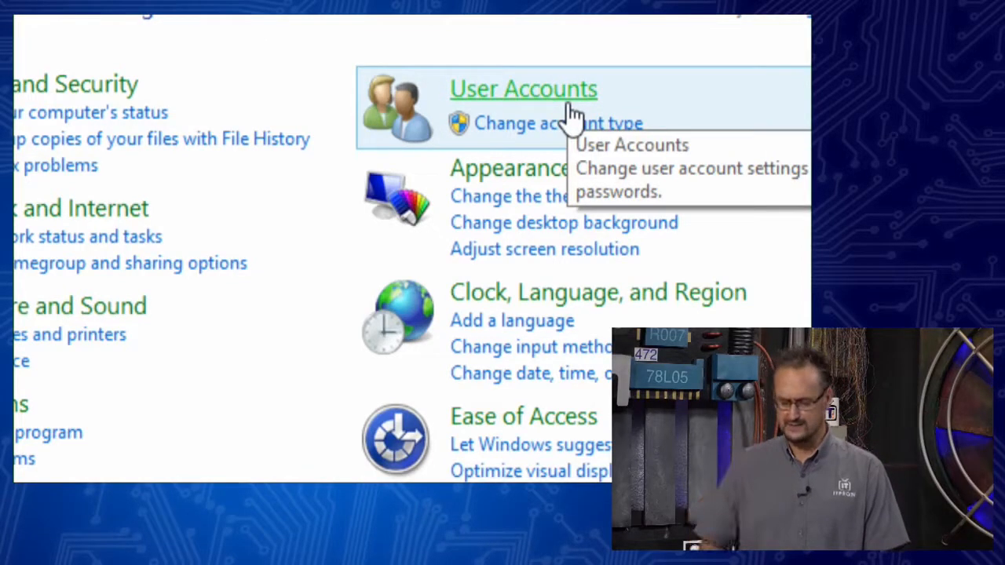
click(570, 116)
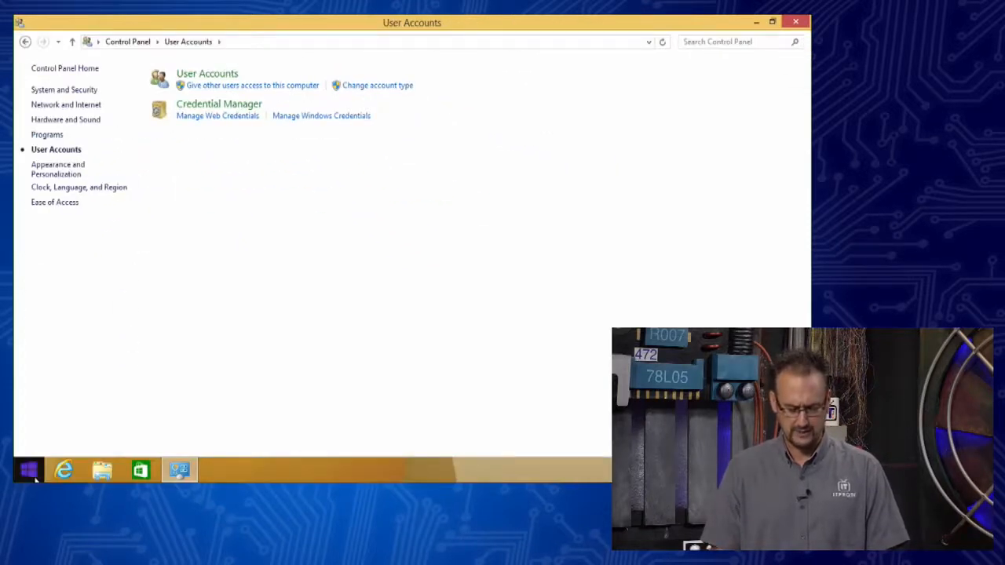
Open Computer Management and reposition its window over User Accounts so that Local Users and Groups can be seen.
click(31, 474)
right_click(31, 474)
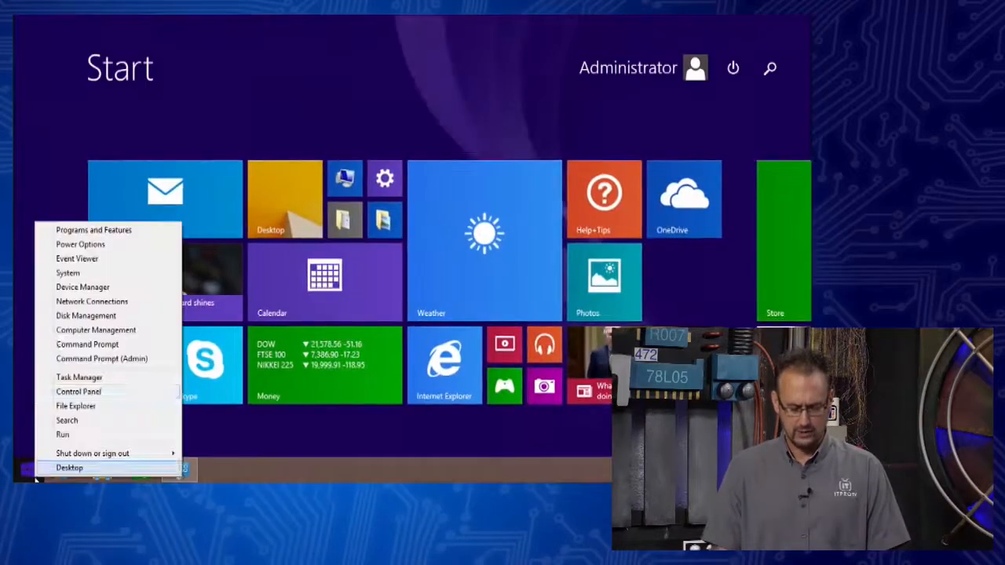
click(91, 330)
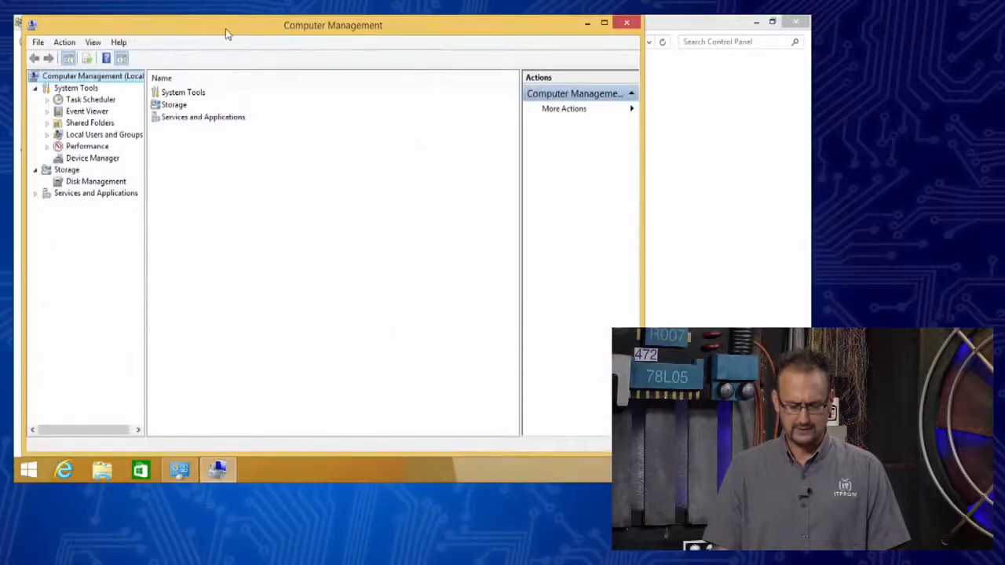
drag(226, 28, 562, 29)
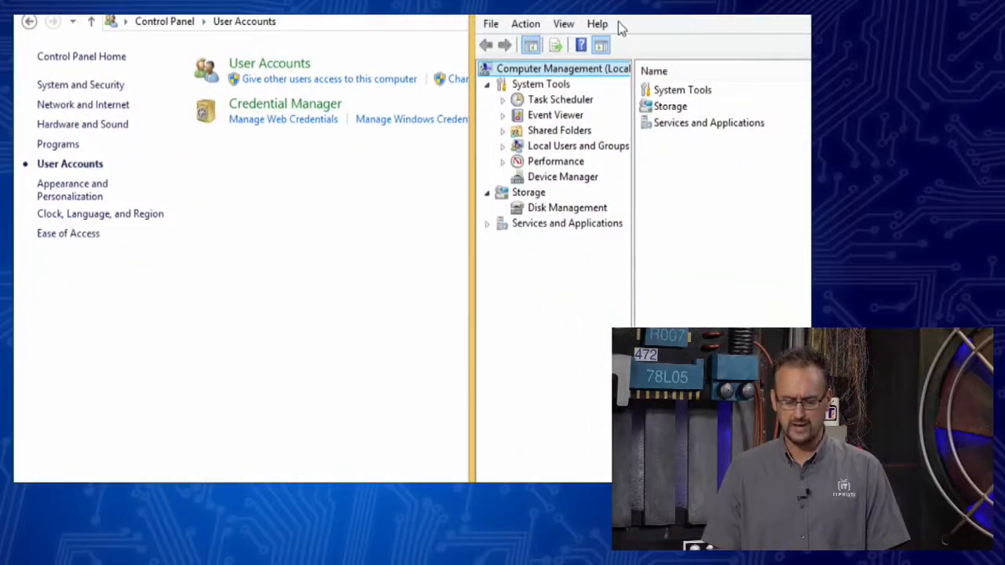
drag(628, 33, 509, 36)
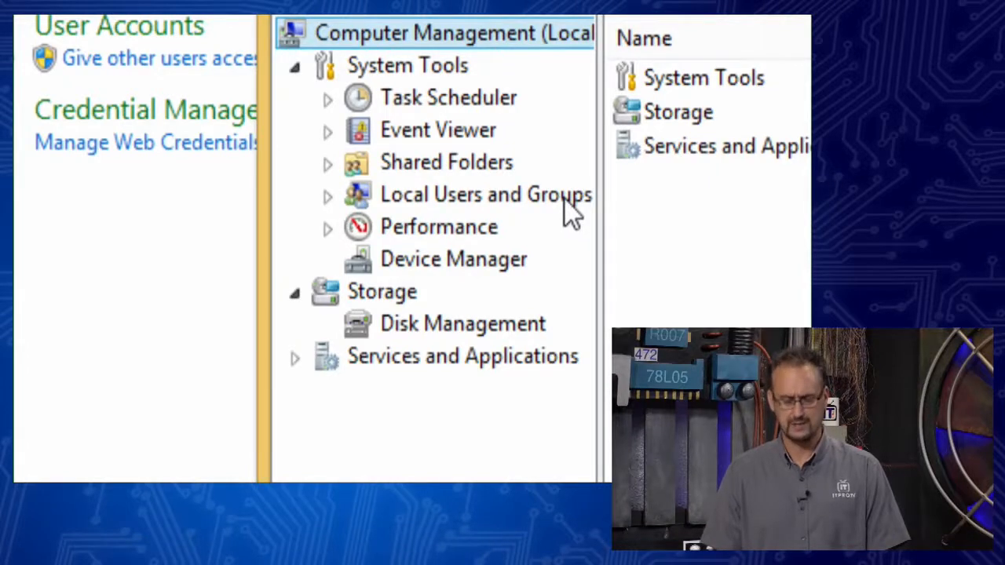
drag(617, 32, 296, 132)
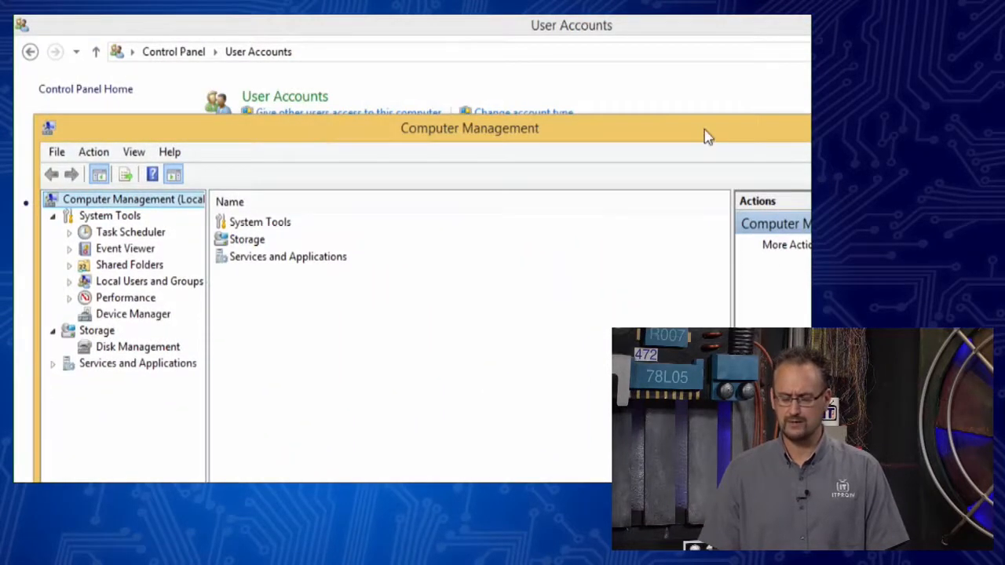
Close Computer Management and open the Manage User Accounts dialog from User Accounts, placing it so the whole user list can be read.
drag(707, 134, 471, 141)
click(646, 132)
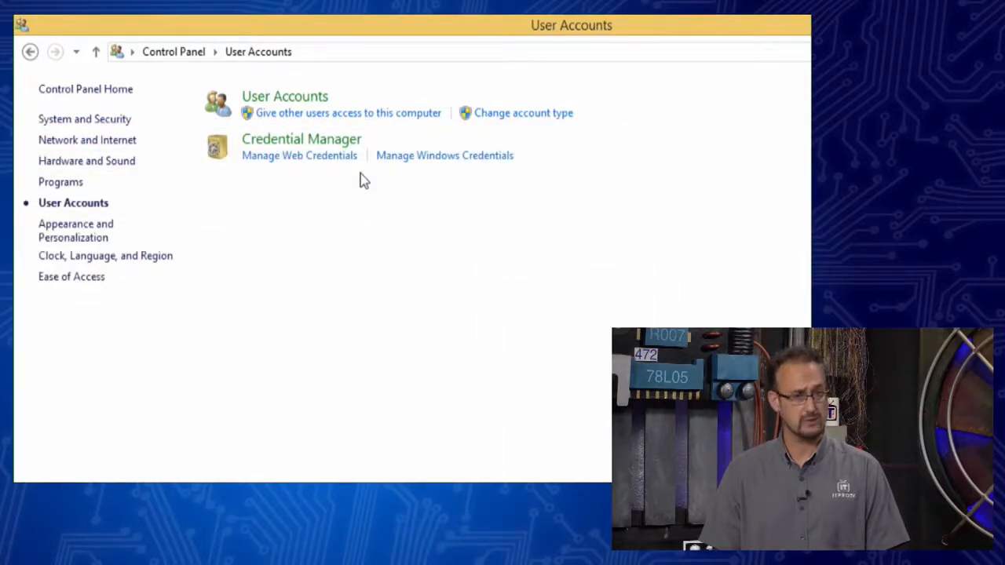
click(291, 100)
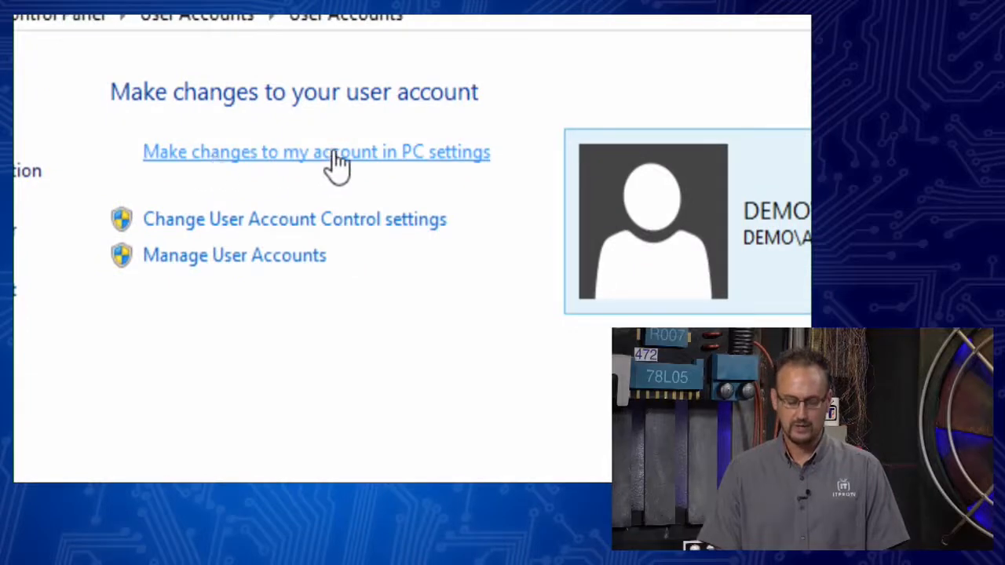
click(193, 259)
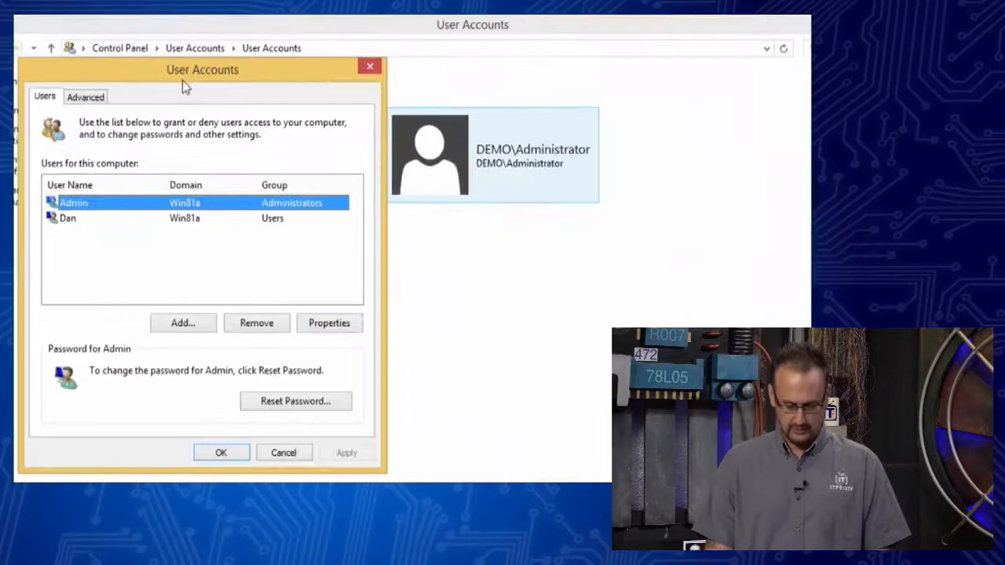
drag(183, 80, 328, 39)
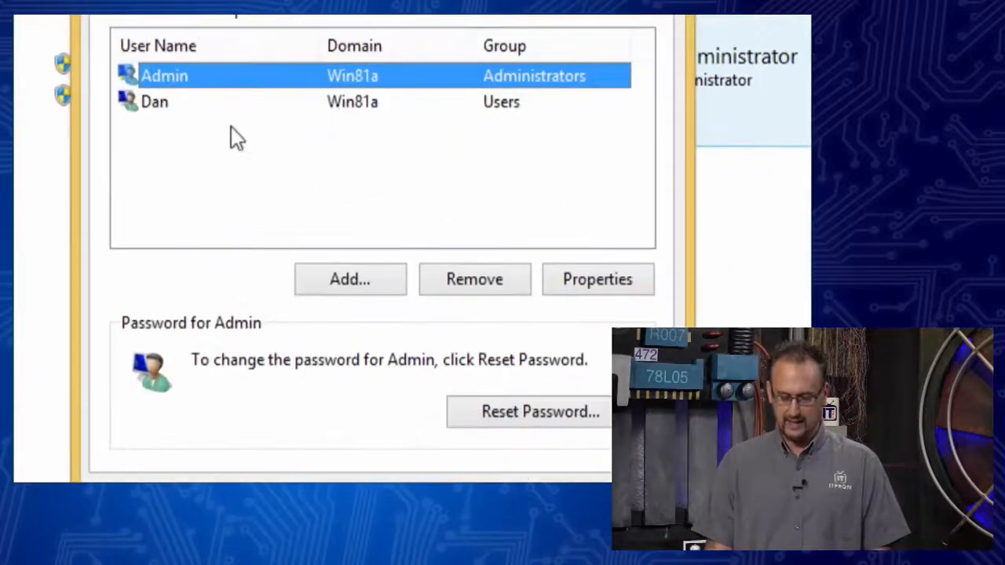
Change the group membership of the local standard user account to Administrator in its properties and apply the change.
click(145, 106)
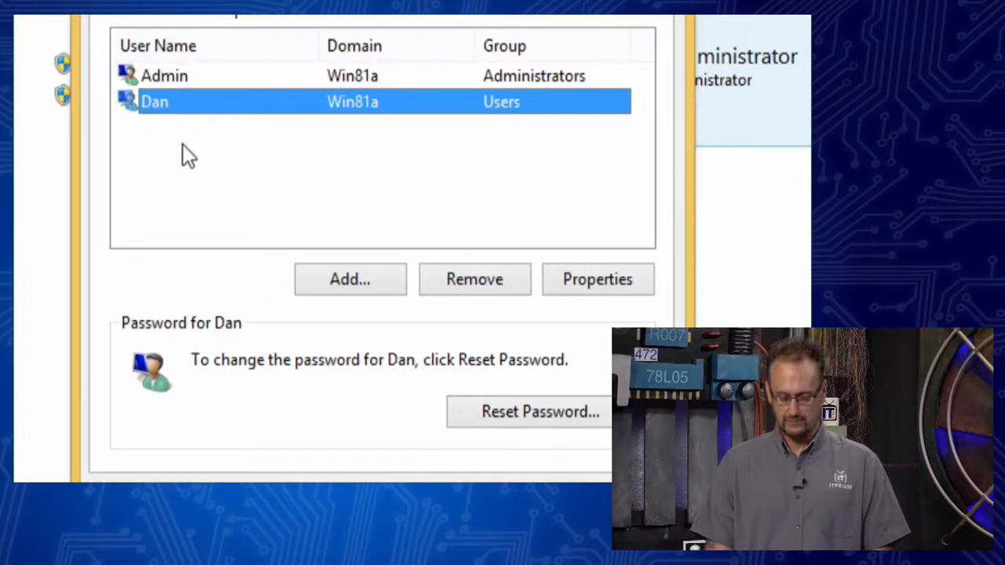
click(594, 281)
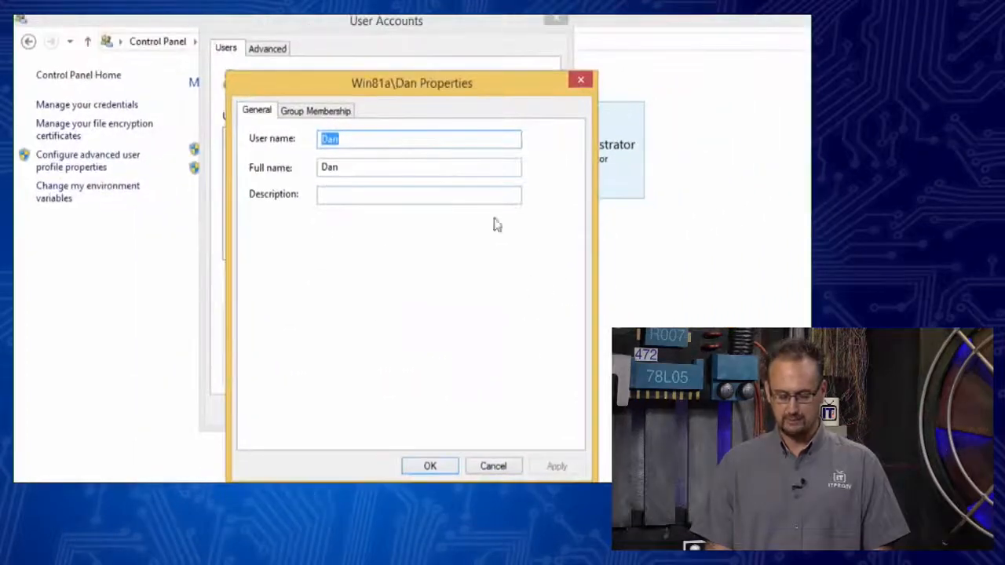
click(330, 116)
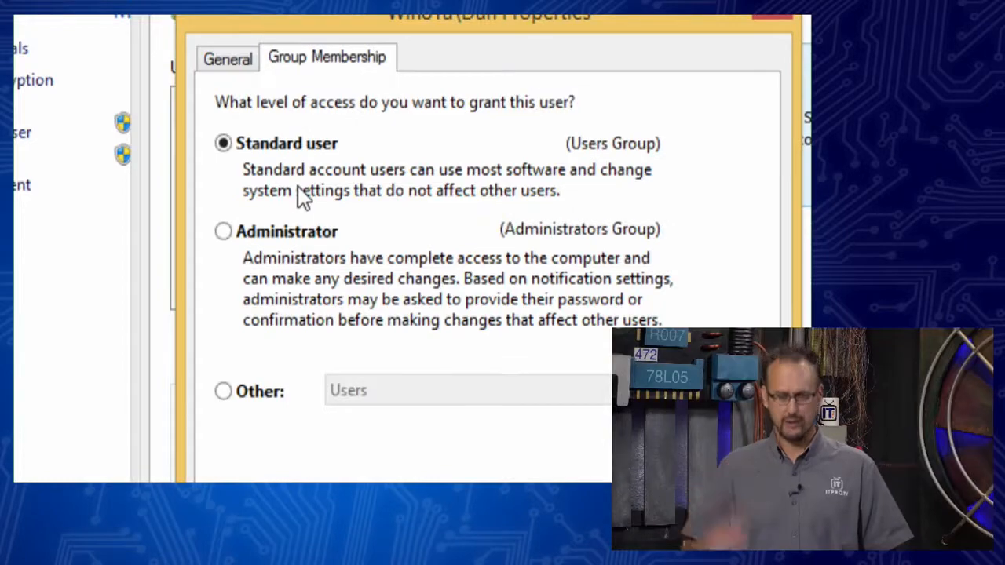
click(230, 229)
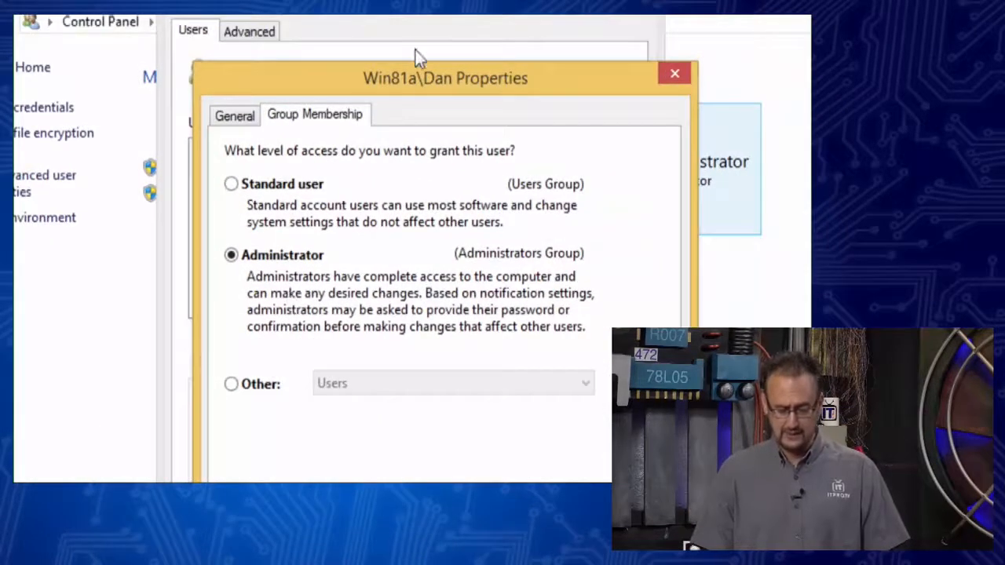
drag(416, 76, 408, 30)
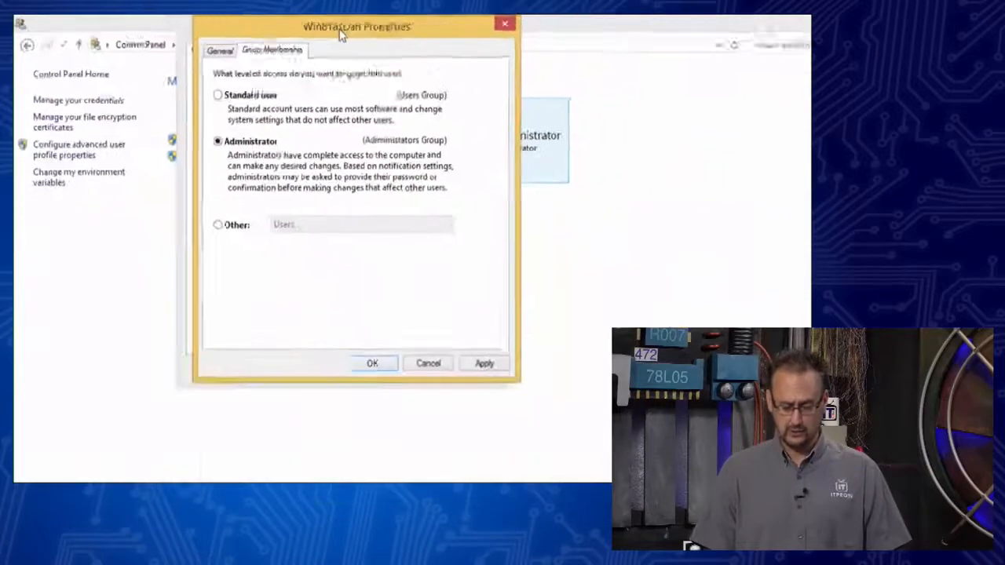
click(437, 329)
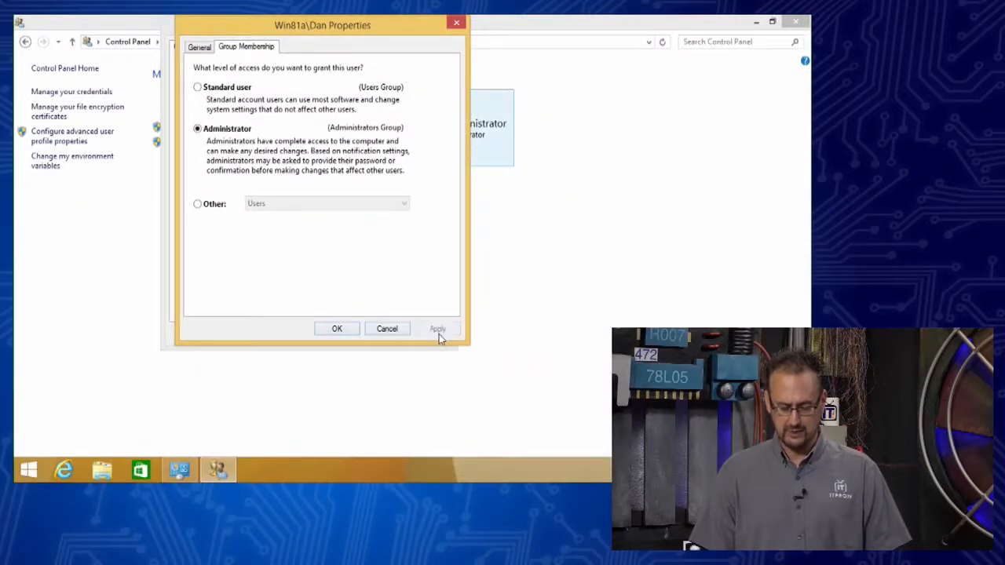
Examine which other groups can be assigned to the account by choosing the Other access level.
click(198, 204)
click(314, 204)
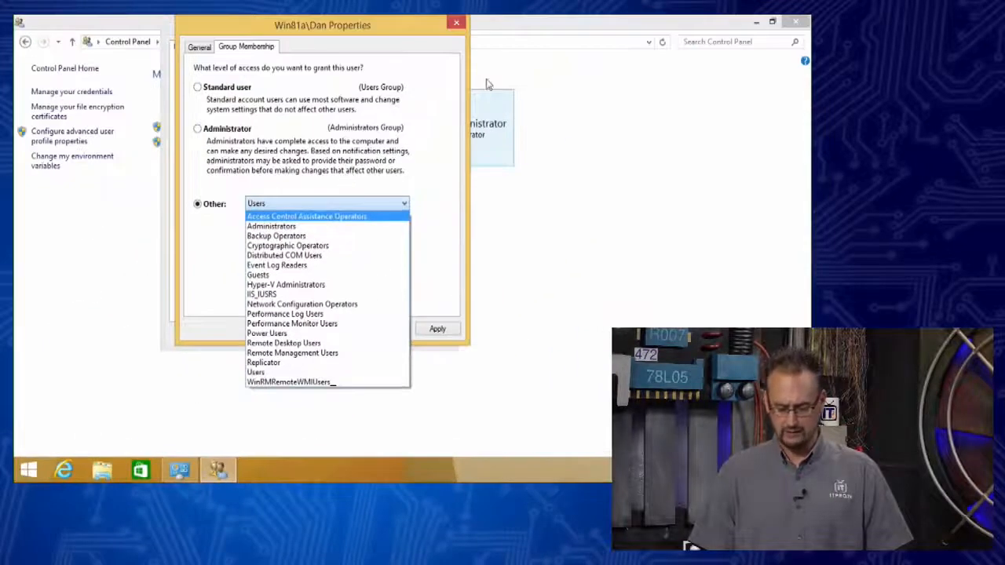
click(466, 19)
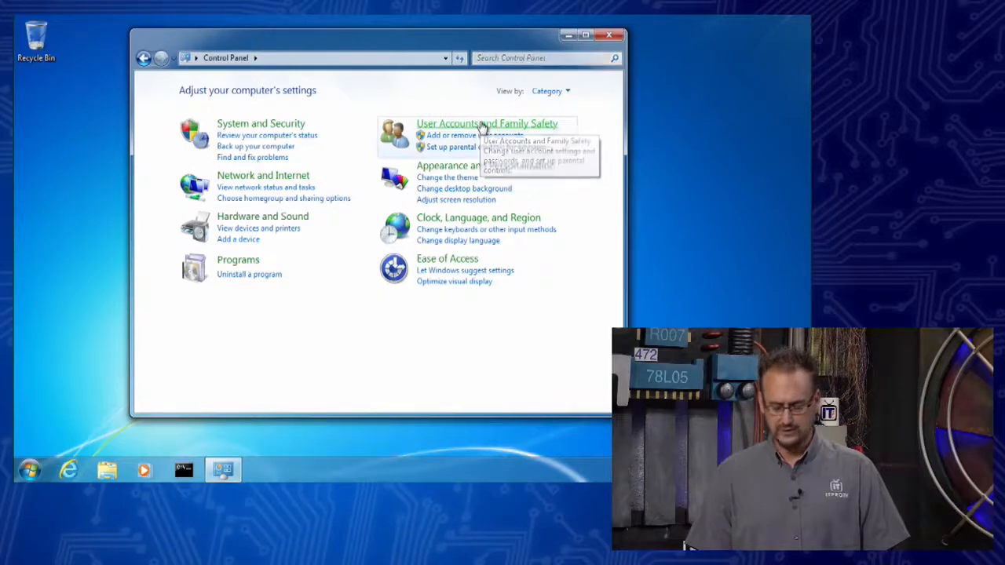
On the Windows 7 machine, go to account management under User Accounts and create a standard user account named Student02.
click(484, 128)
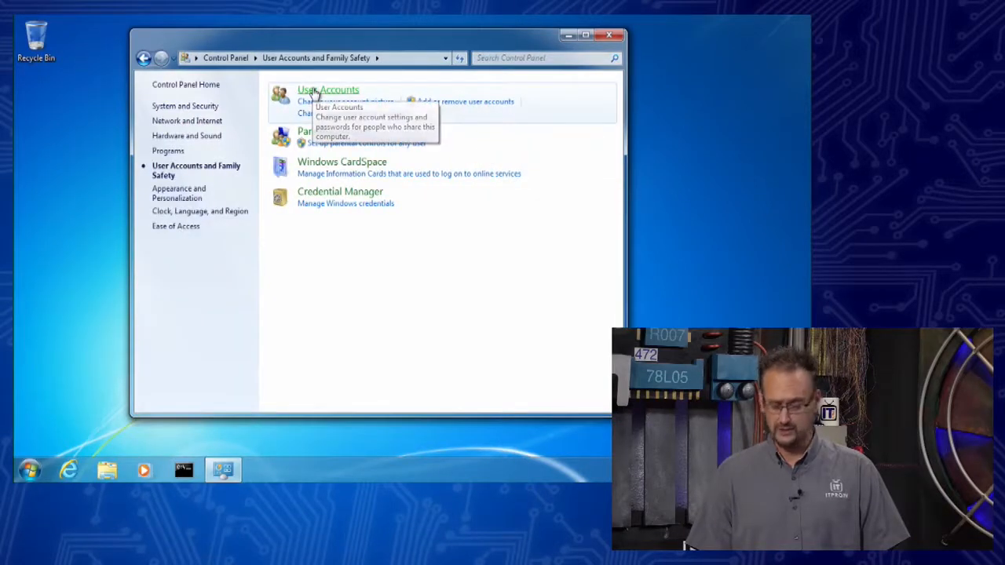
click(314, 92)
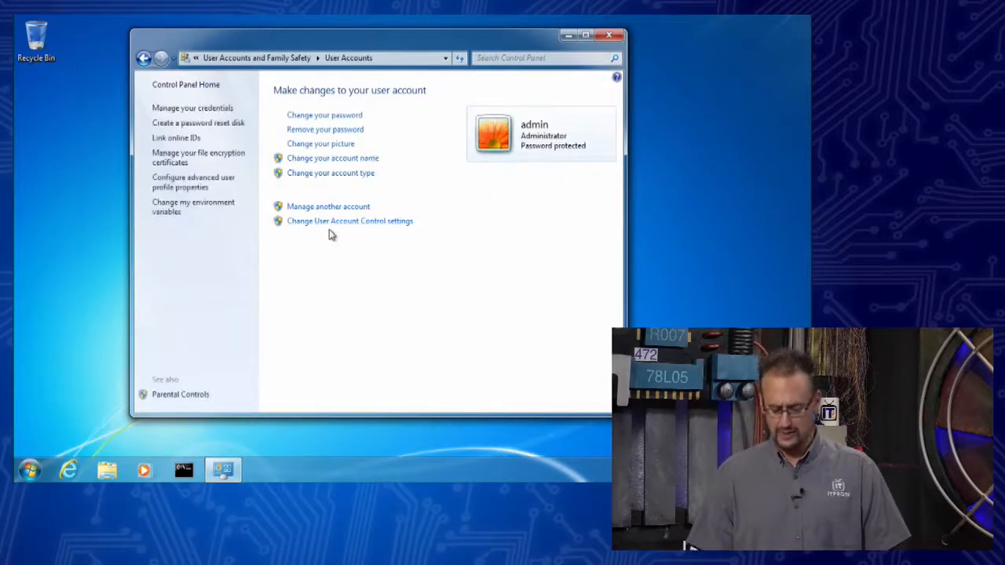
click(330, 207)
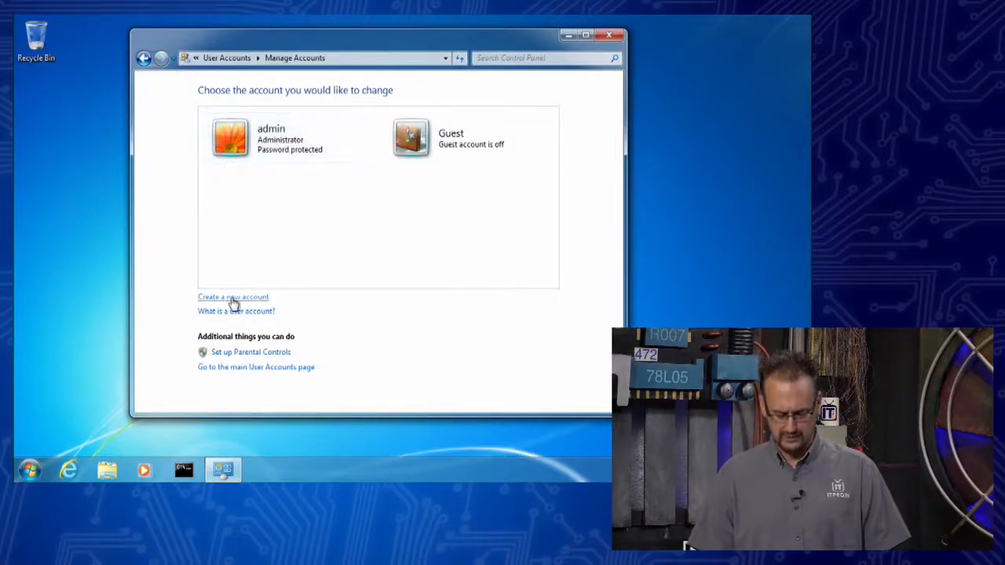
click(233, 298)
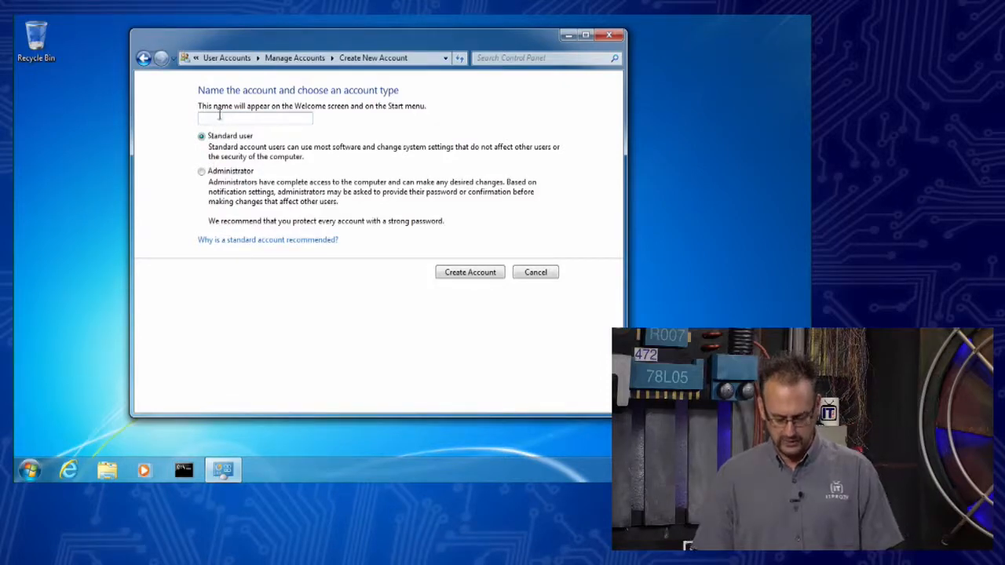
text(Student01)
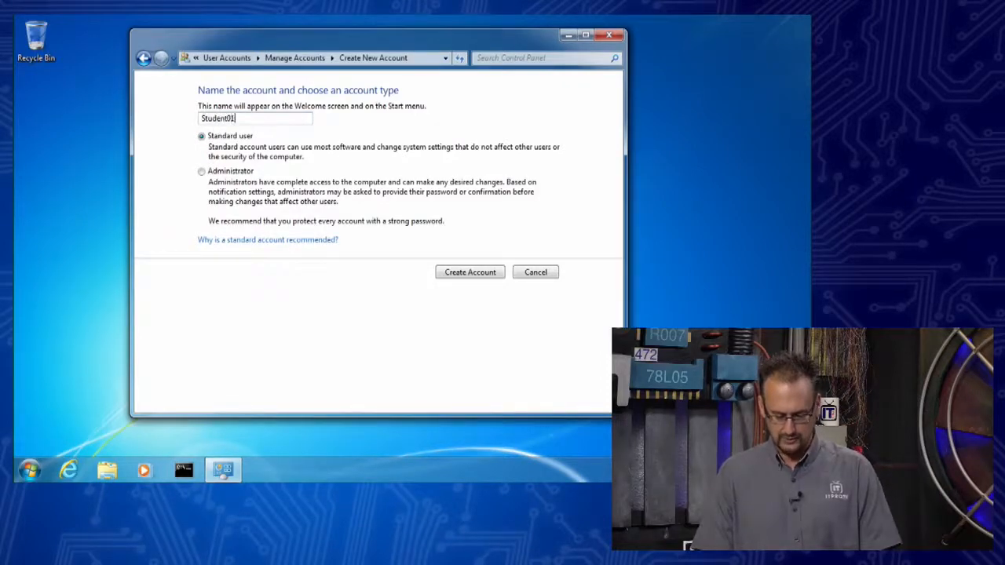
key(BackSpace)
text(2)
click(467, 275)
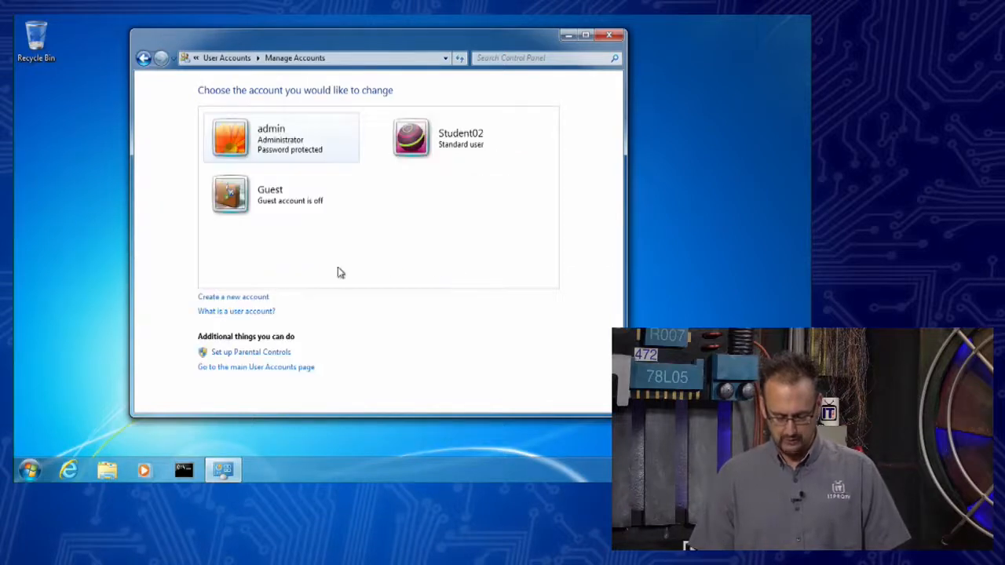
Open the account type options for the Student02 account.
click(479, 150)
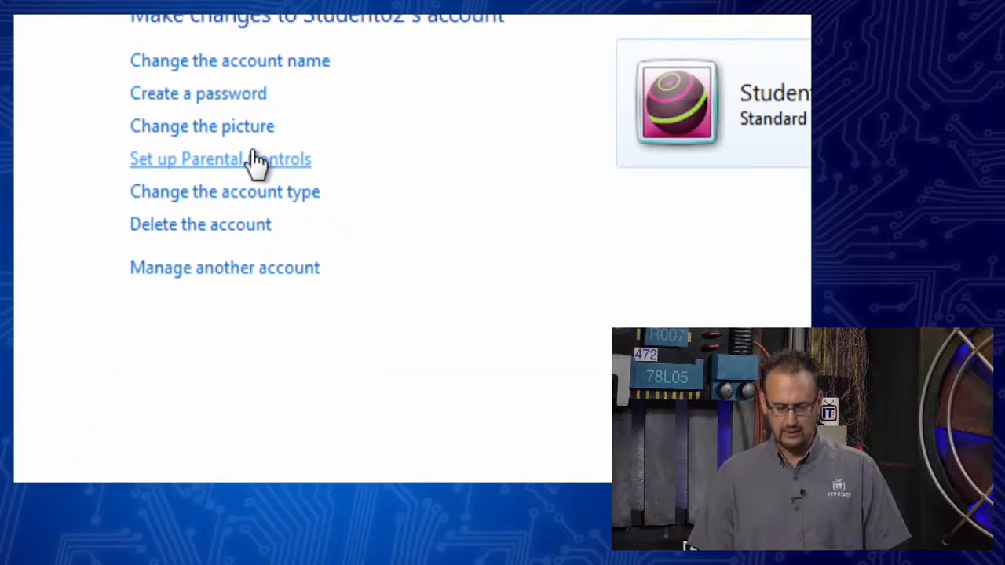
click(193, 193)
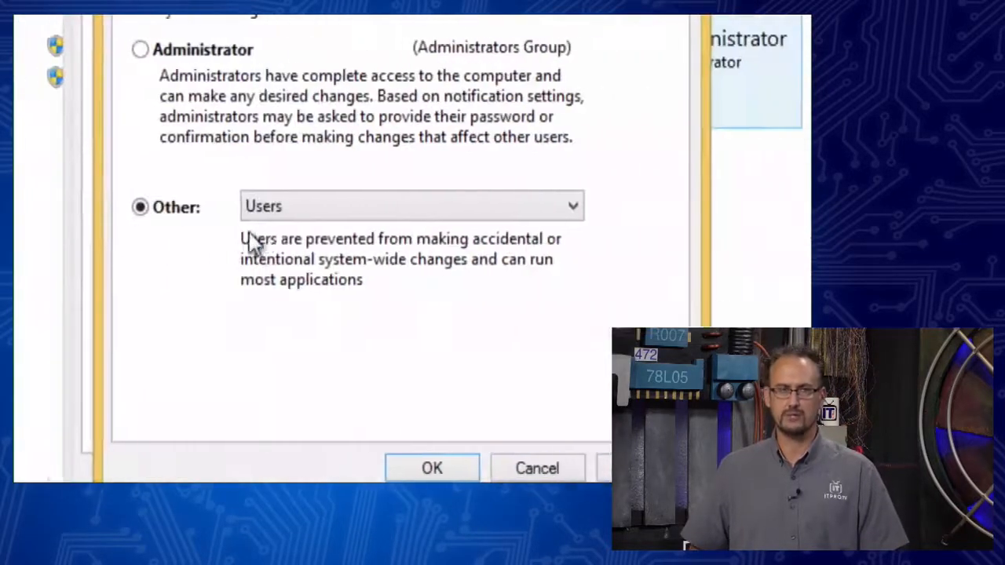
Review the Other group choices in the Windows 8.1 user properties again and reposition the dialog.
click(318, 204)
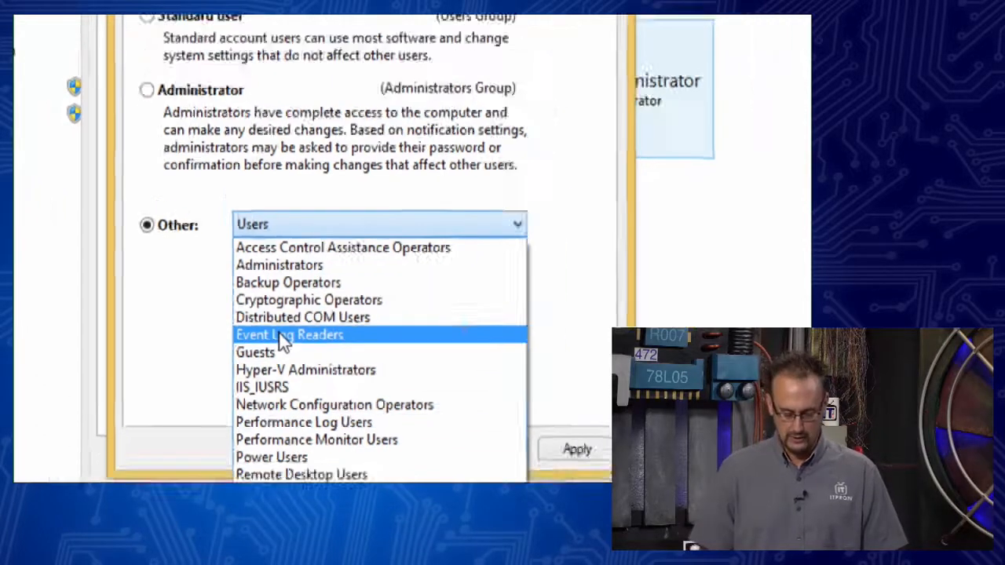
click(284, 25)
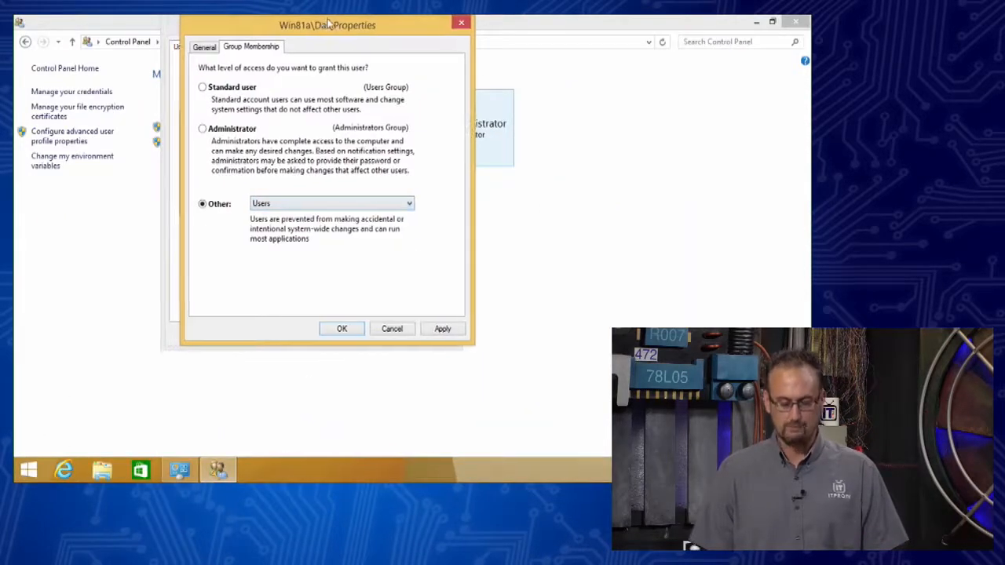
drag(323, 23, 376, 53)
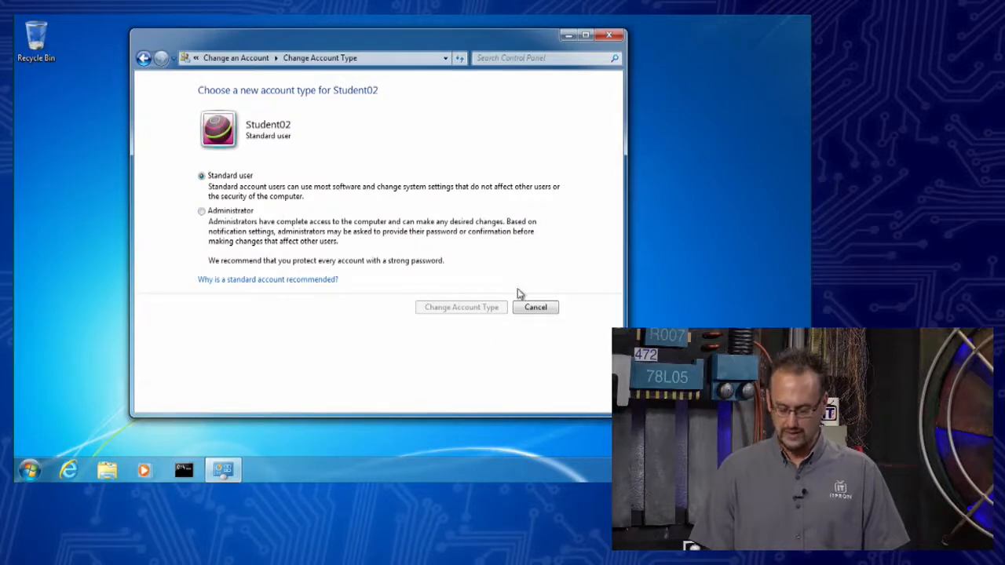
Close and reopen the Windows 7 Control Panel, look through System and Security, and return to the Control Panel home.
click(612, 38)
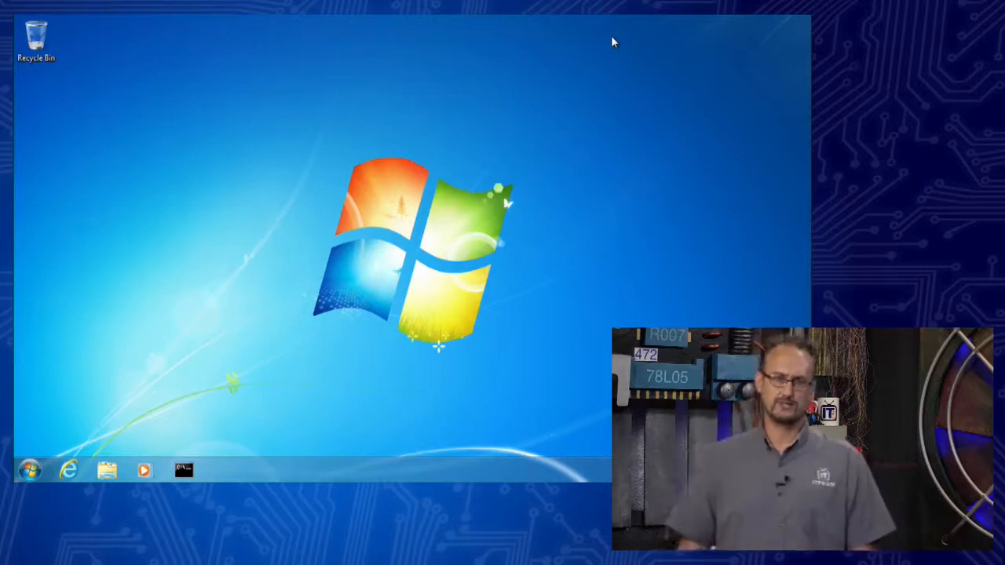
click(28, 469)
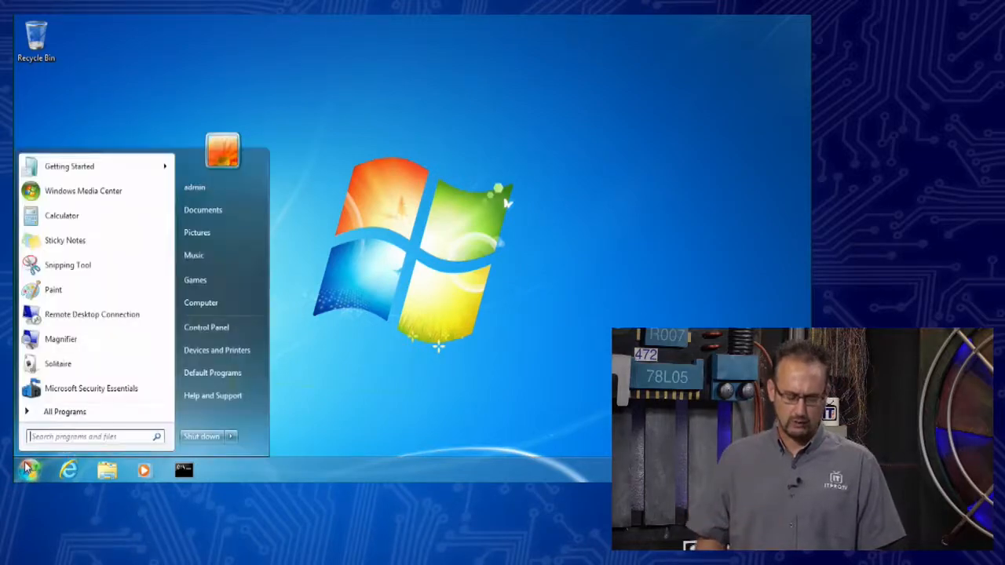
click(207, 330)
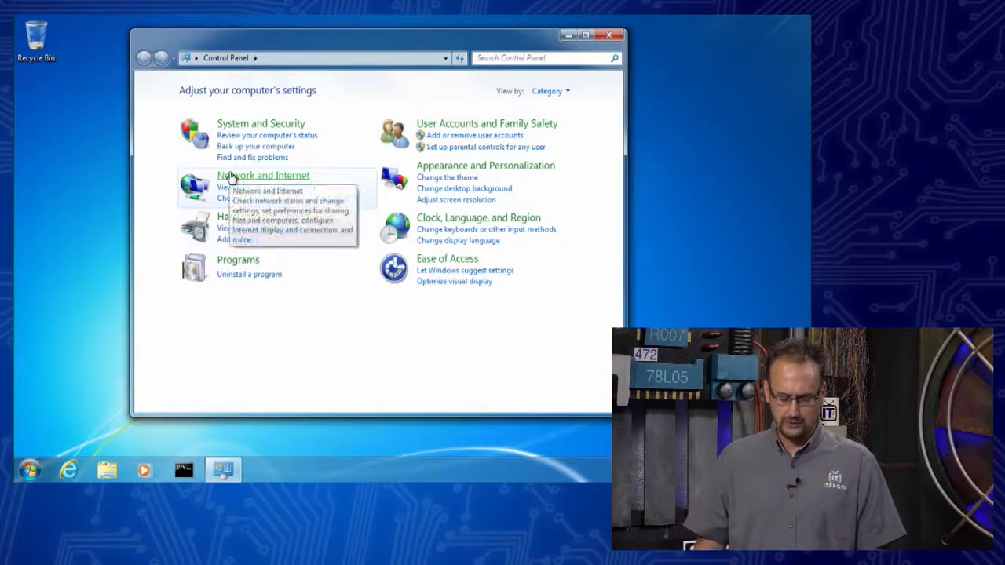
click(240, 125)
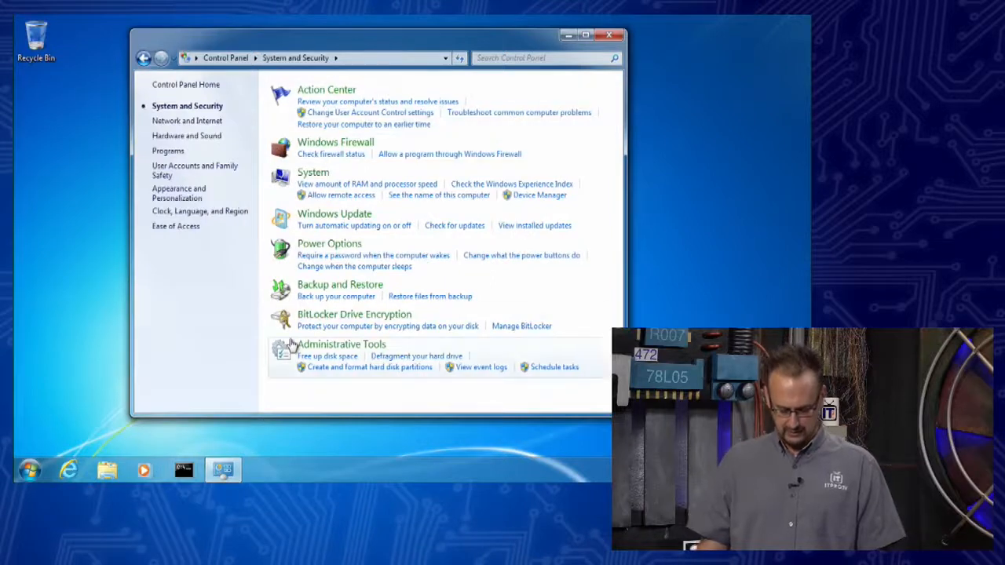
click(145, 59)
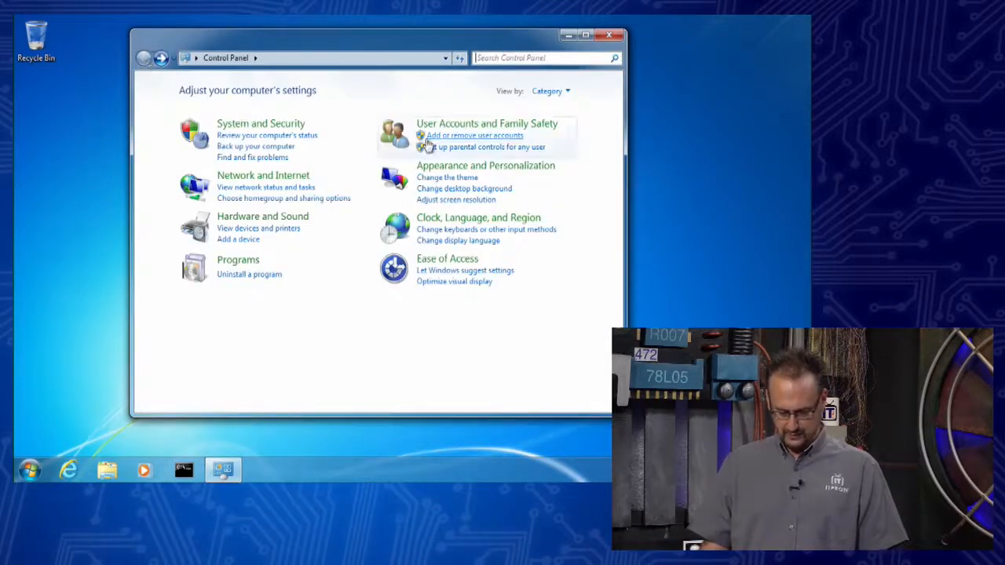
Examine the General settings of Folder Options under Appearance and Personalization, and close the dialog and Control Panel without changing anything.
click(444, 166)
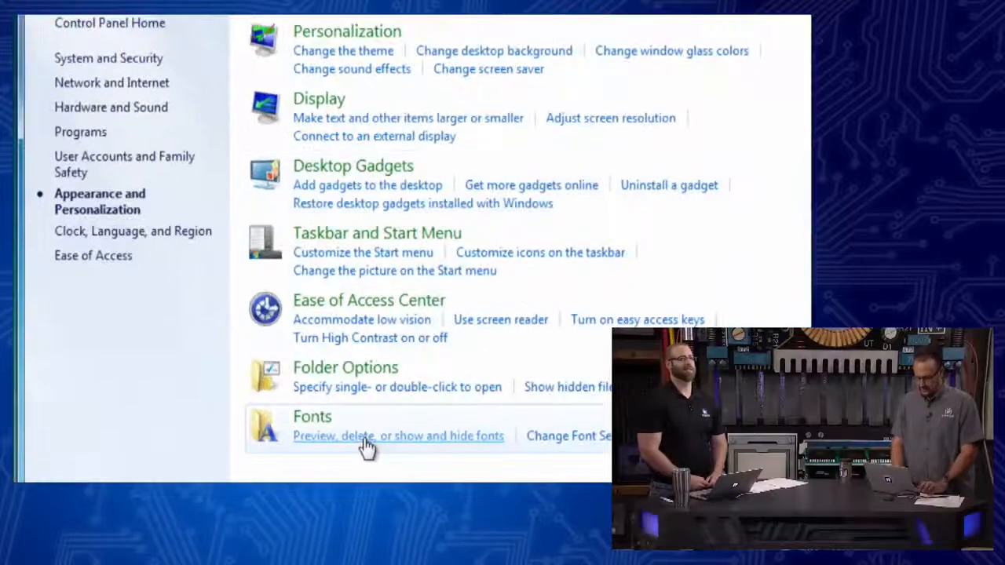
scroll(368, 445, down, 1)
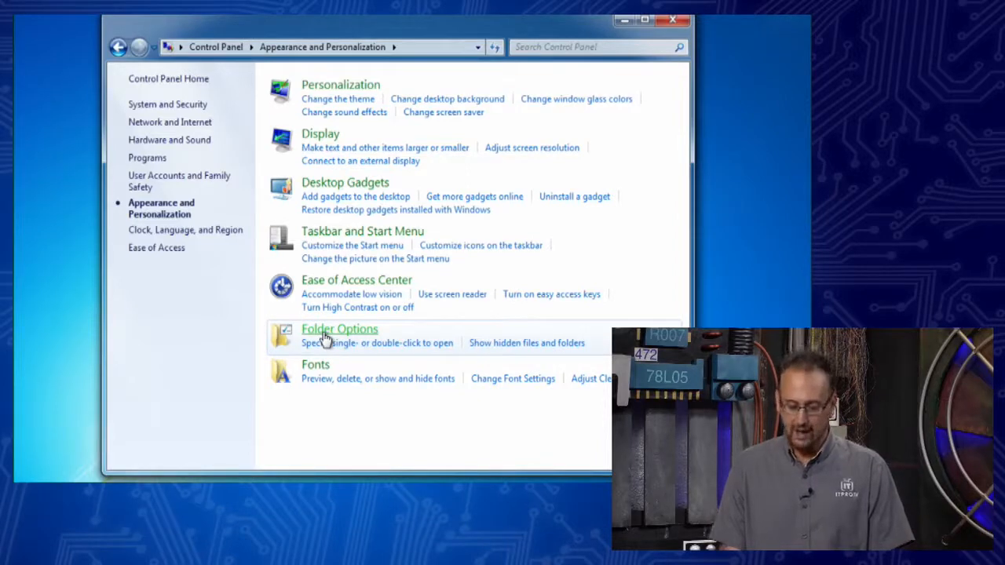
click(326, 333)
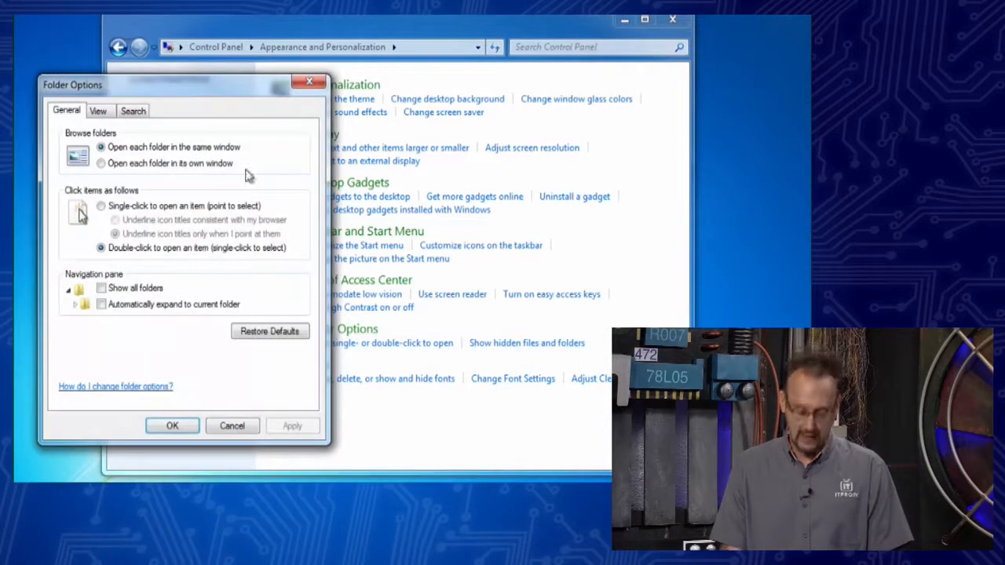
drag(159, 91, 246, 54)
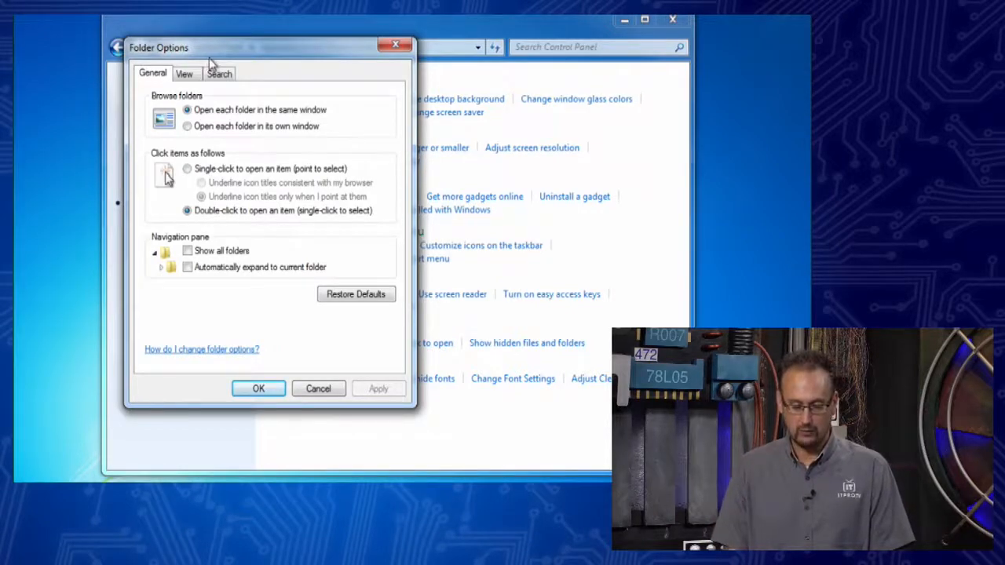
drag(209, 59, 245, 53)
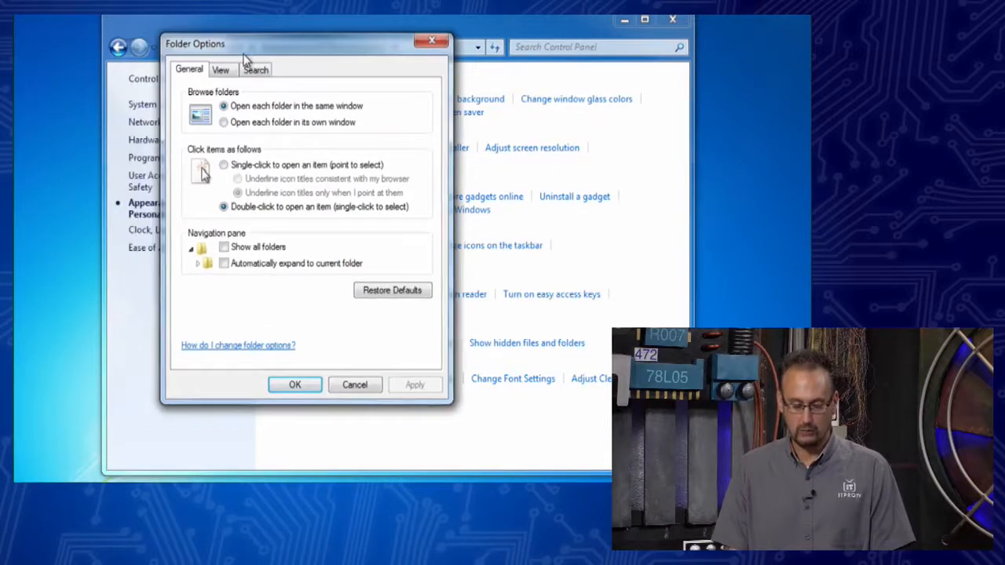
click(434, 39)
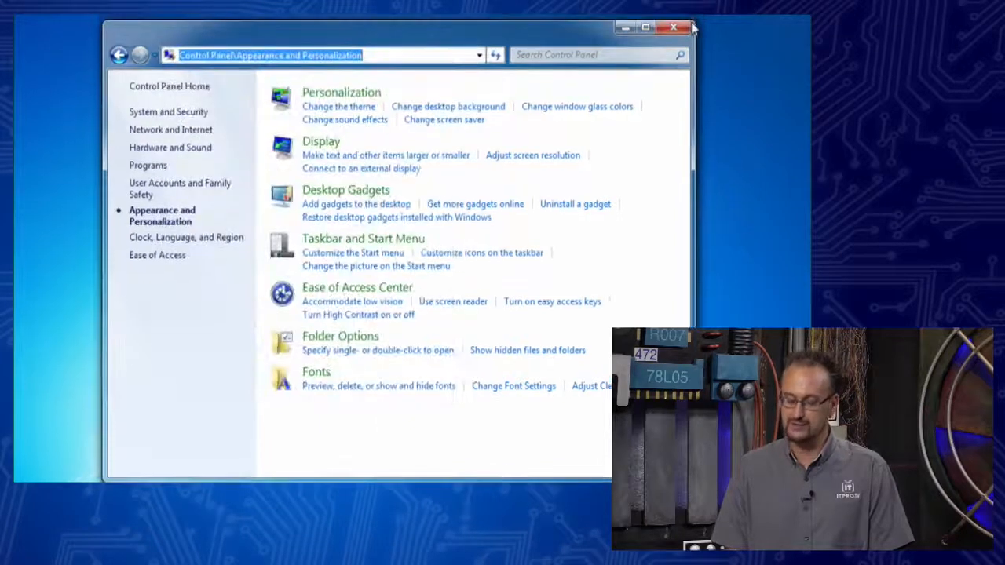
click(675, 28)
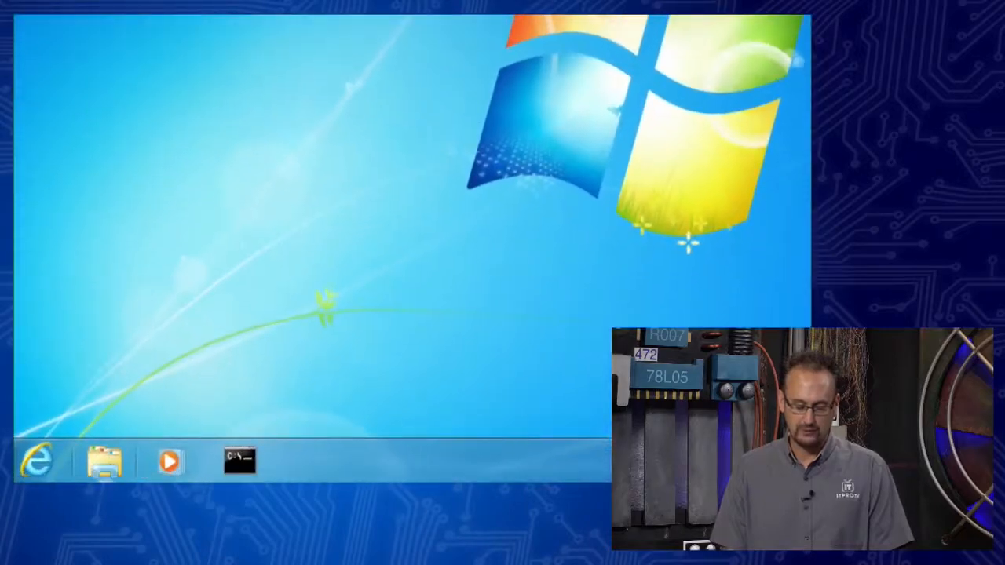
Open Folder and search options from Windows Explorer in Windows 7, look over the General settings, and close the dialog unchanged.
click(116, 463)
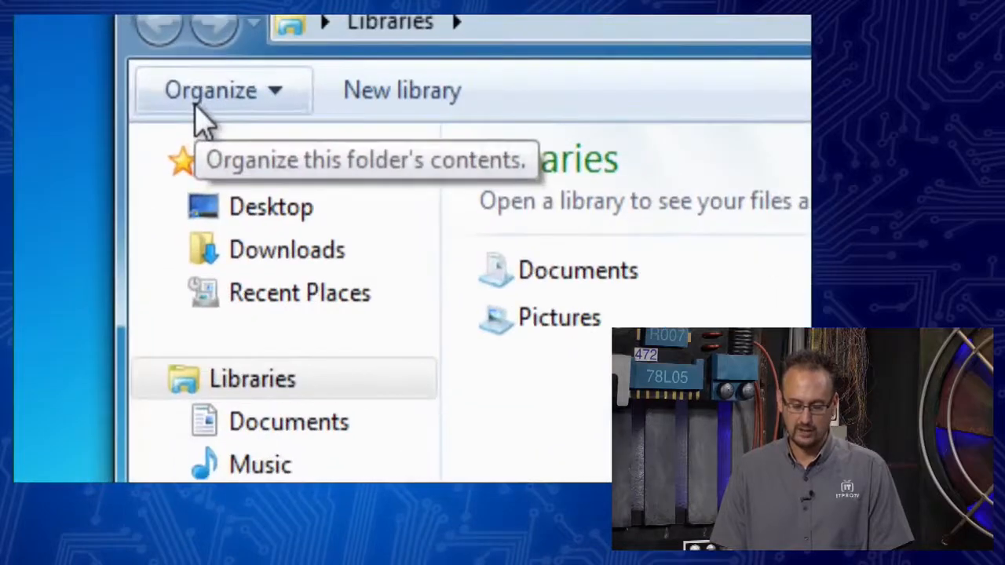
click(197, 103)
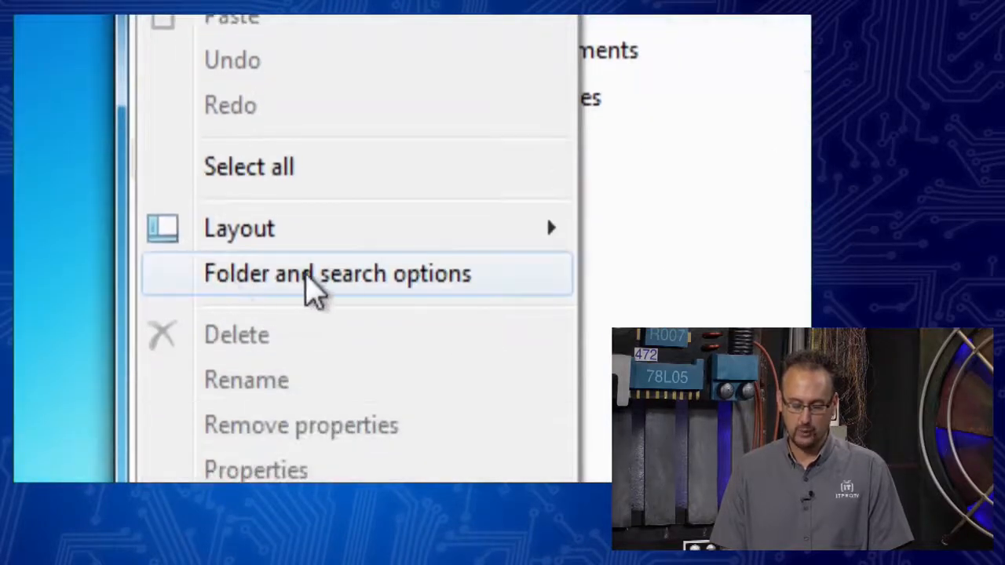
click(339, 279)
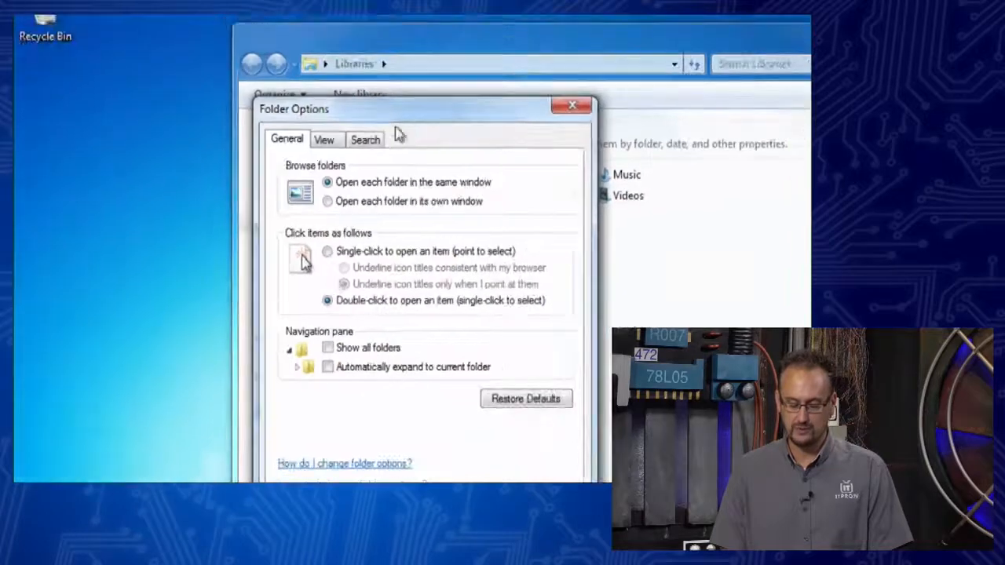
drag(407, 114, 292, 70)
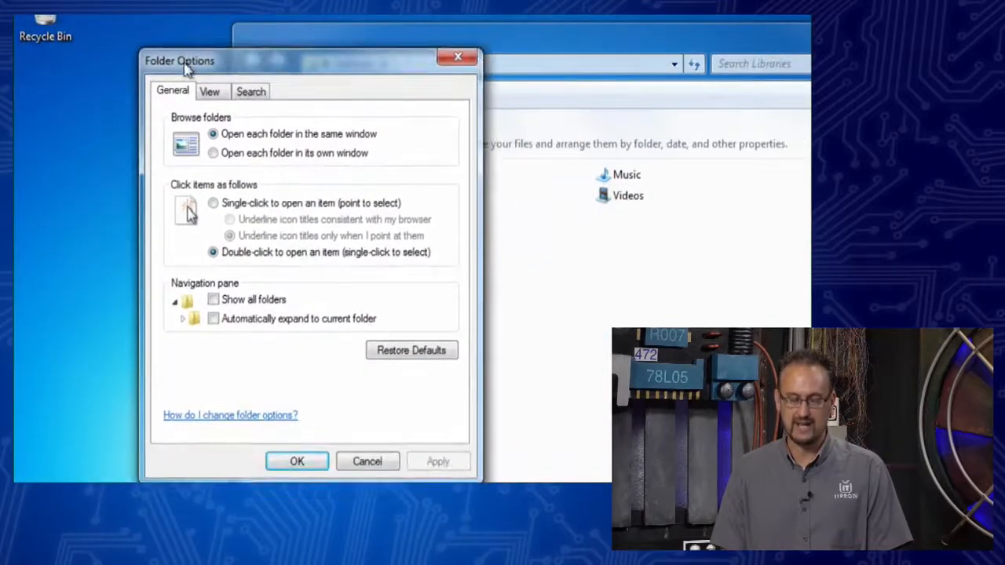
click(458, 57)
Reopen Folder Options from the Libraries window to review how it is reached, and close both the dialog and the window.
click(277, 95)
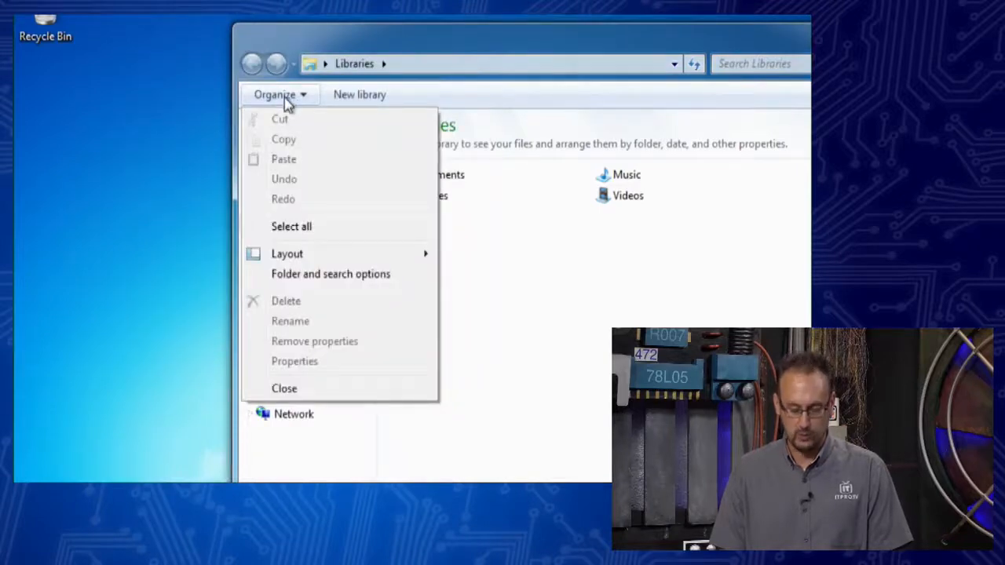
click(297, 276)
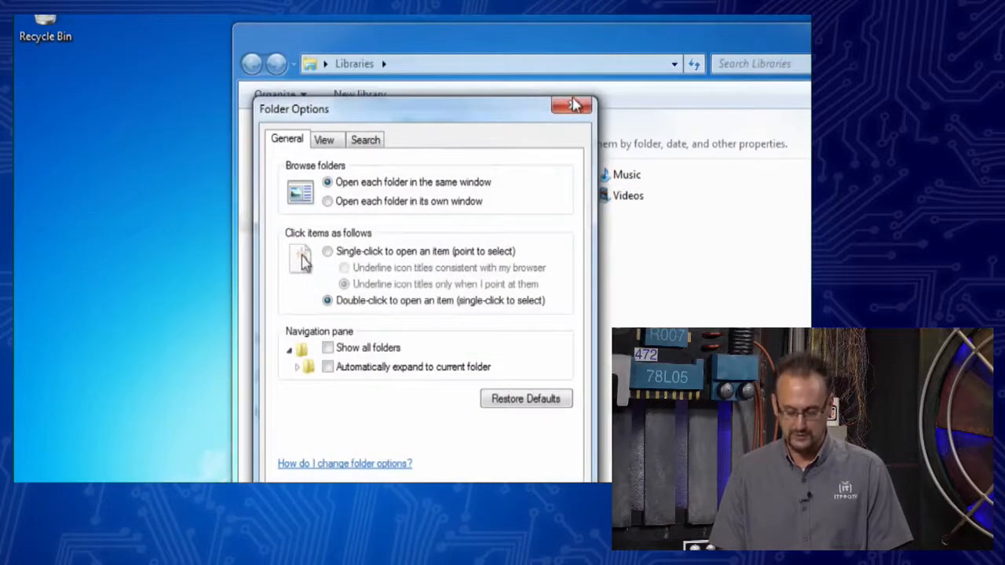
click(573, 105)
drag(567, 49, 347, 41)
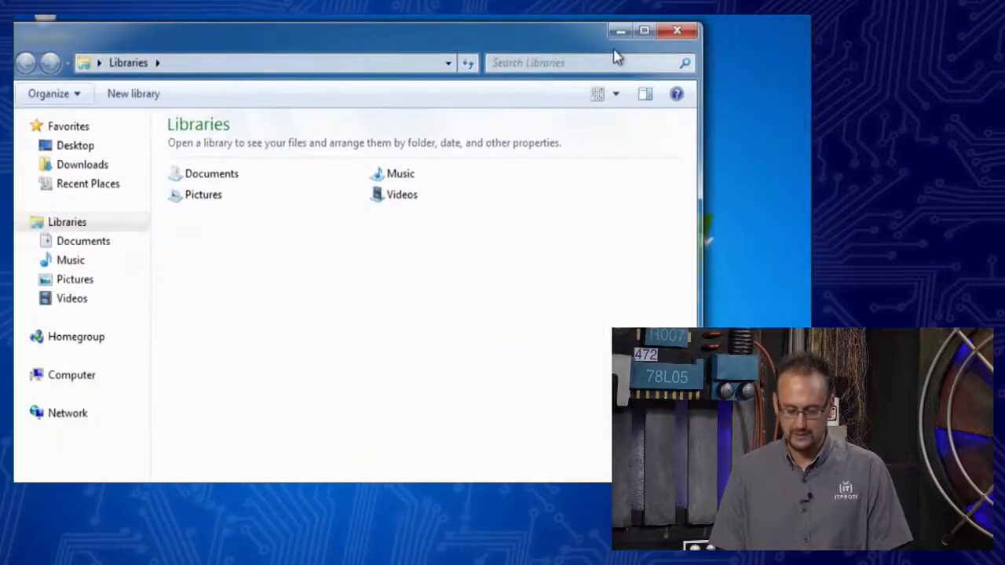
click(677, 31)
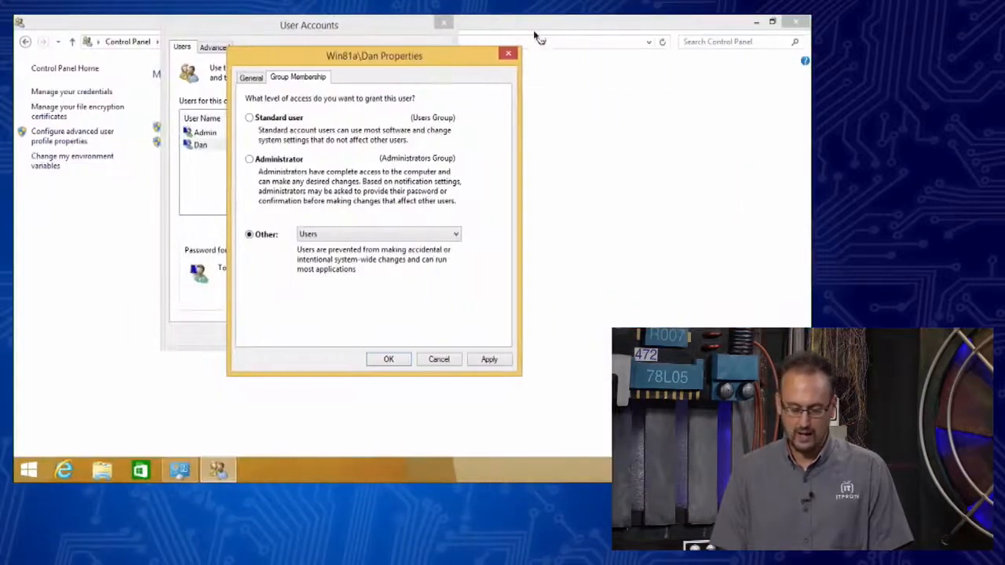
Switch to the Windows 8.1 machine and close the user properties, User Accounts and Control Panel windows without changes.
click(508, 56)
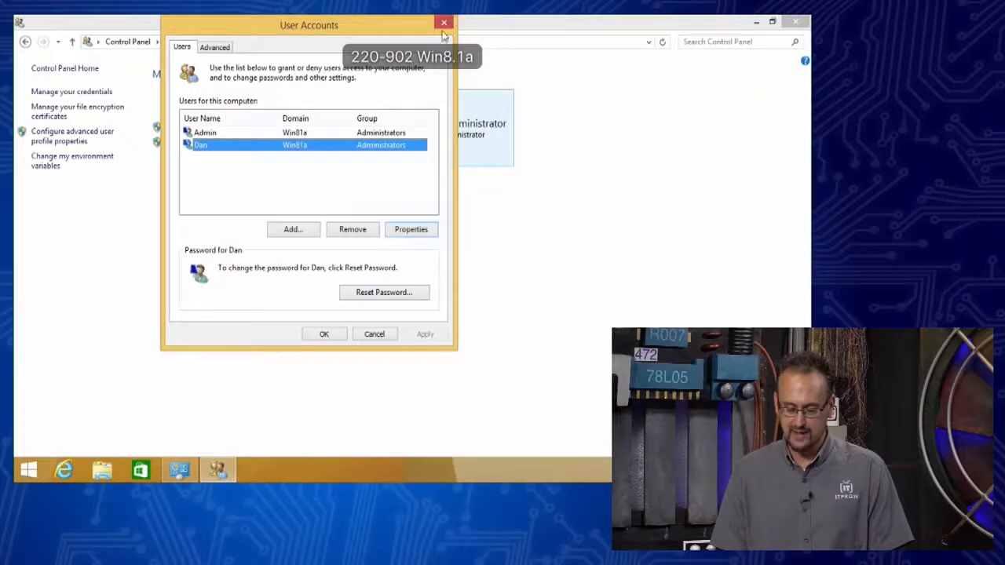
click(444, 24)
click(795, 22)
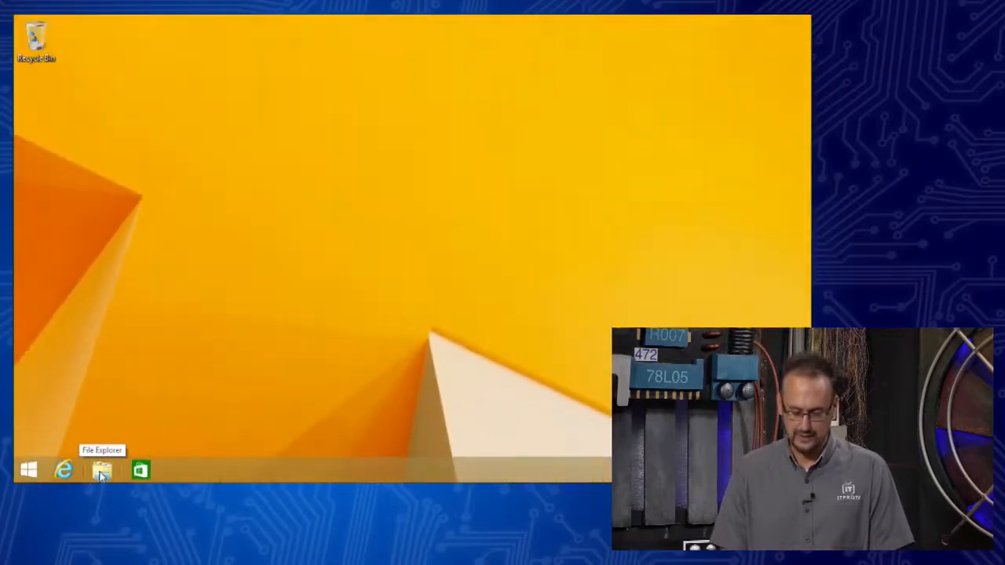
Open File Explorer in Windows 8.1, look at its view commands, and reposition the This PC window.
click(102, 471)
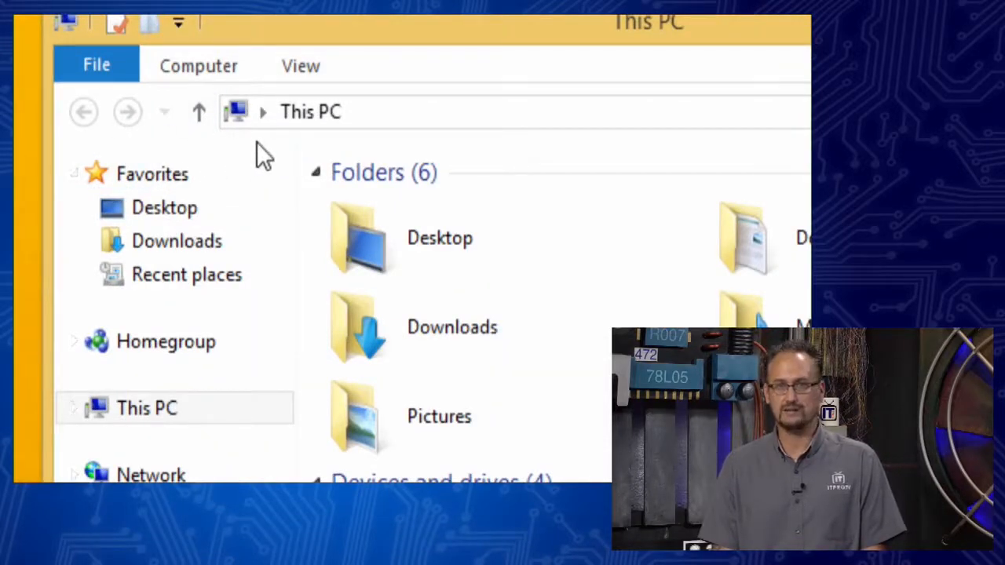
right_click(313, 62)
click(294, 71)
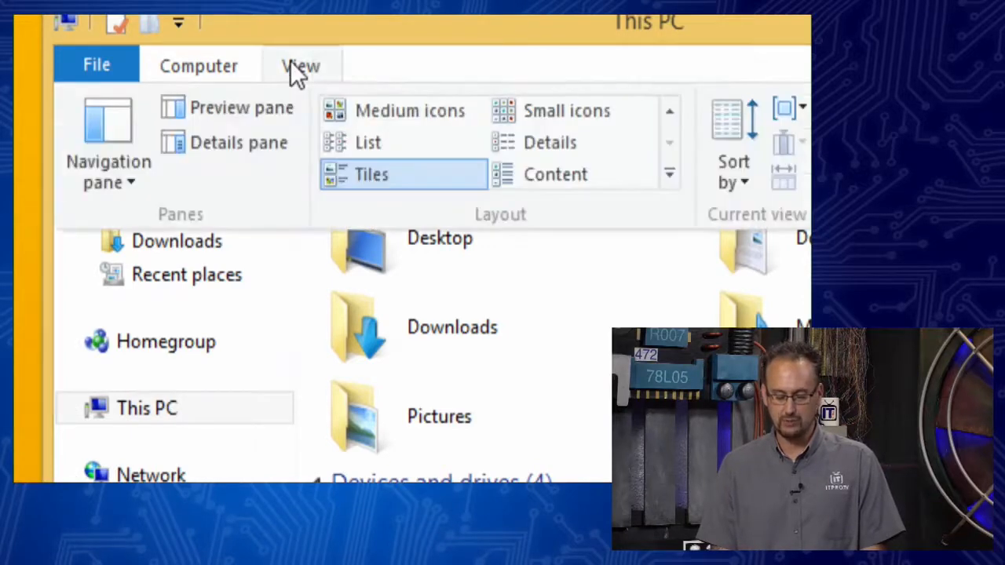
click(513, 60)
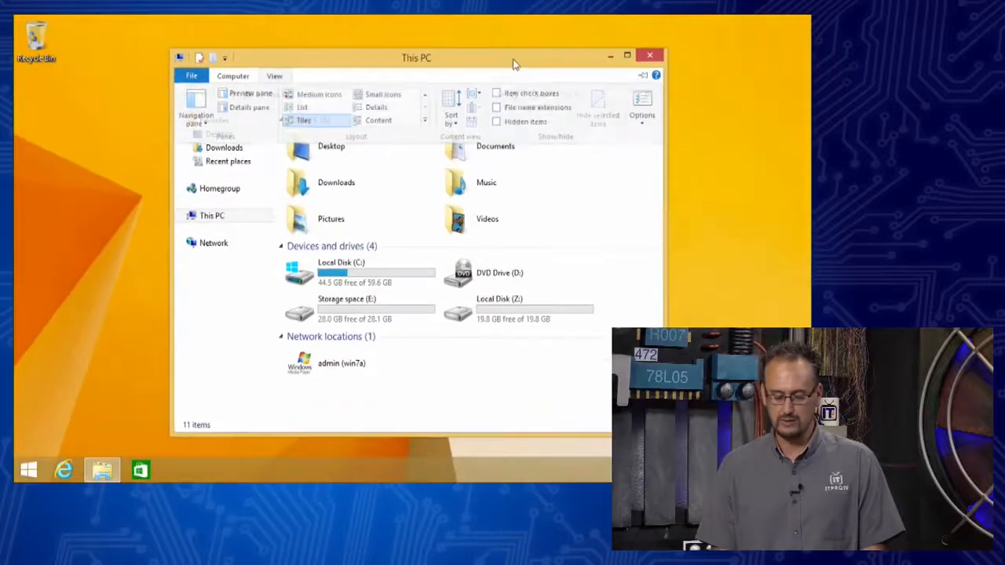
drag(513, 63, 441, 38)
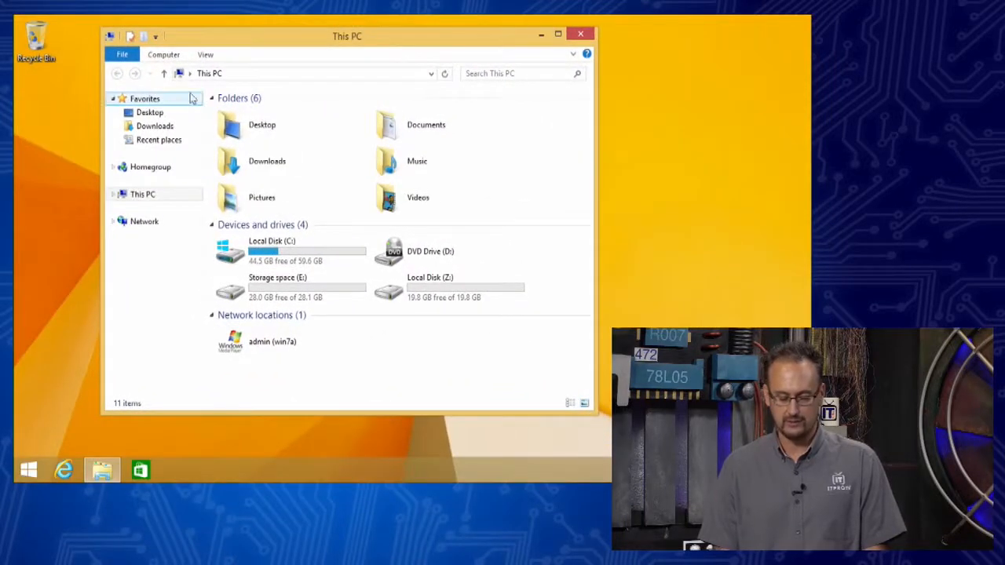
Open Folder Options through File Explorer's view options and reposition the dialog to examine its General settings.
click(205, 56)
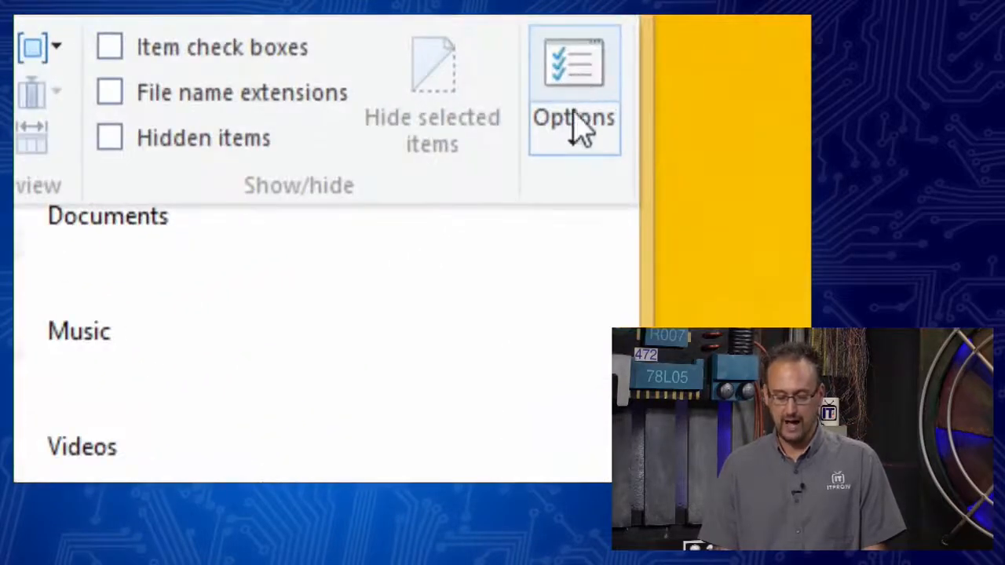
click(570, 121)
click(599, 136)
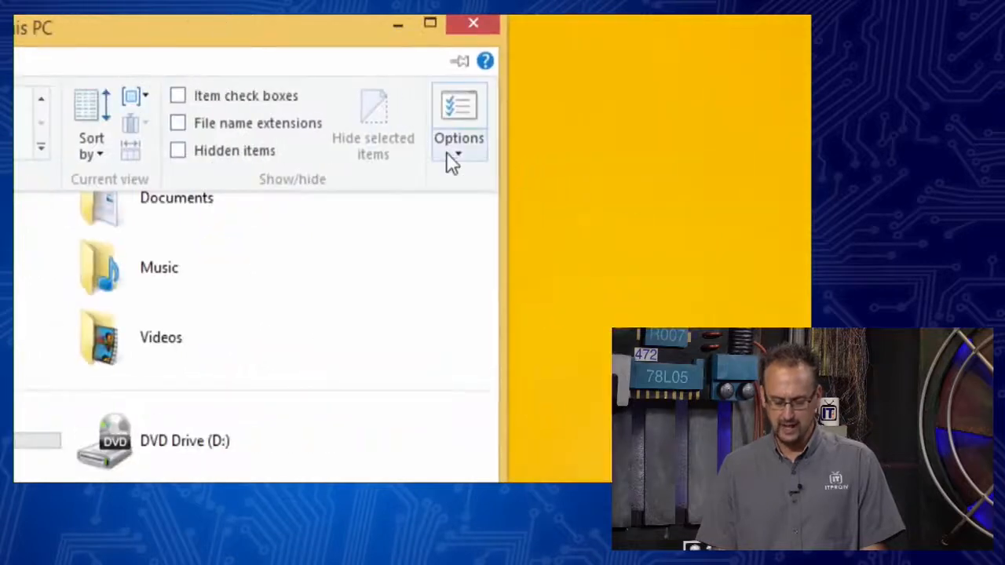
click(447, 154)
click(571, 180)
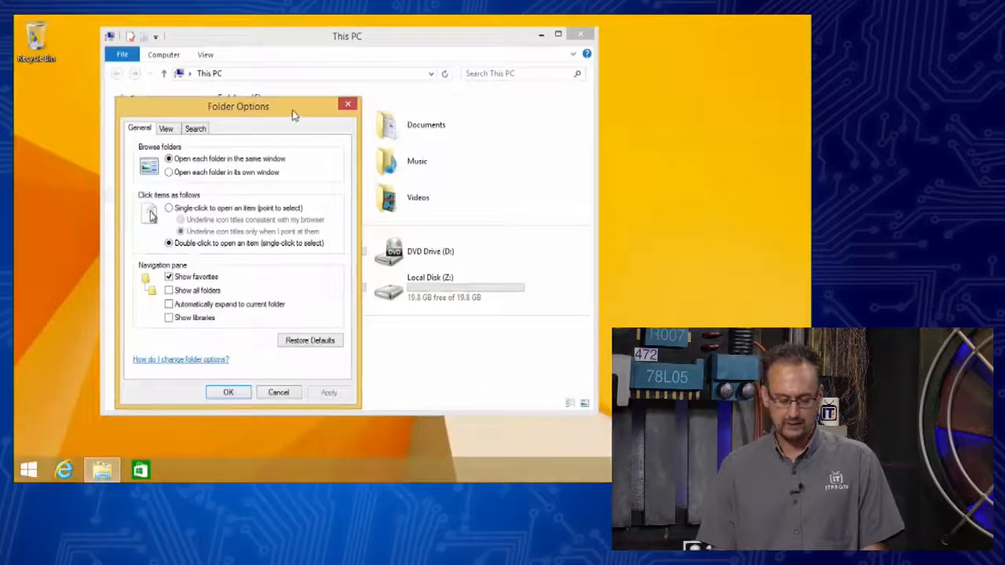
drag(292, 110, 429, 60)
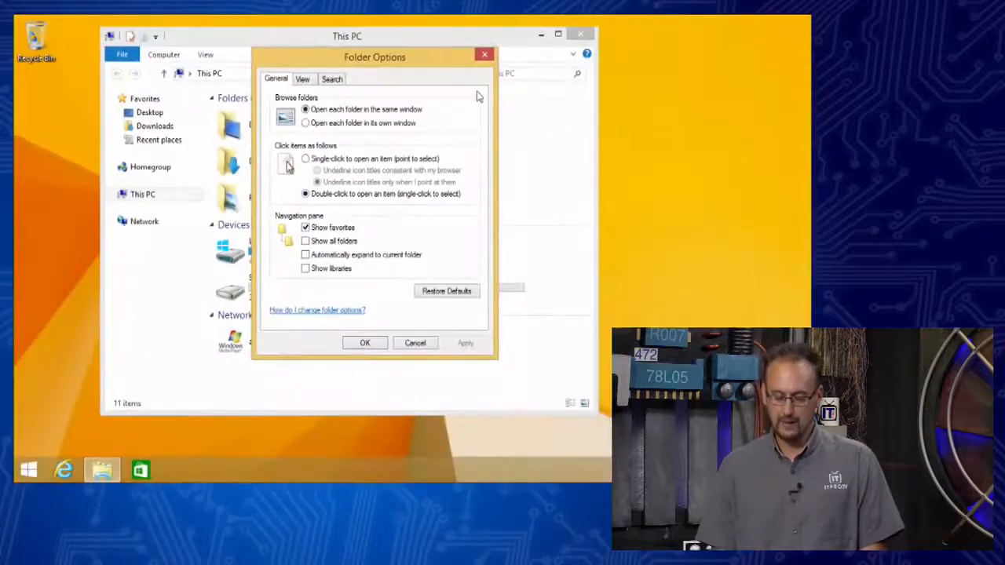
Review the advanced view settings in Folder Options, and close the dialog and File Explorer without changes.
click(302, 79)
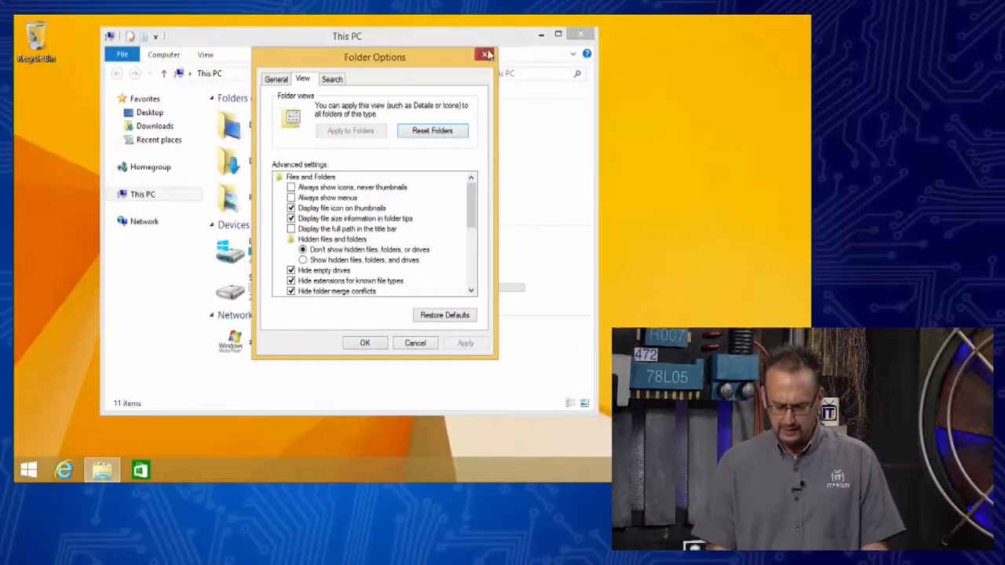
click(486, 54)
click(581, 35)
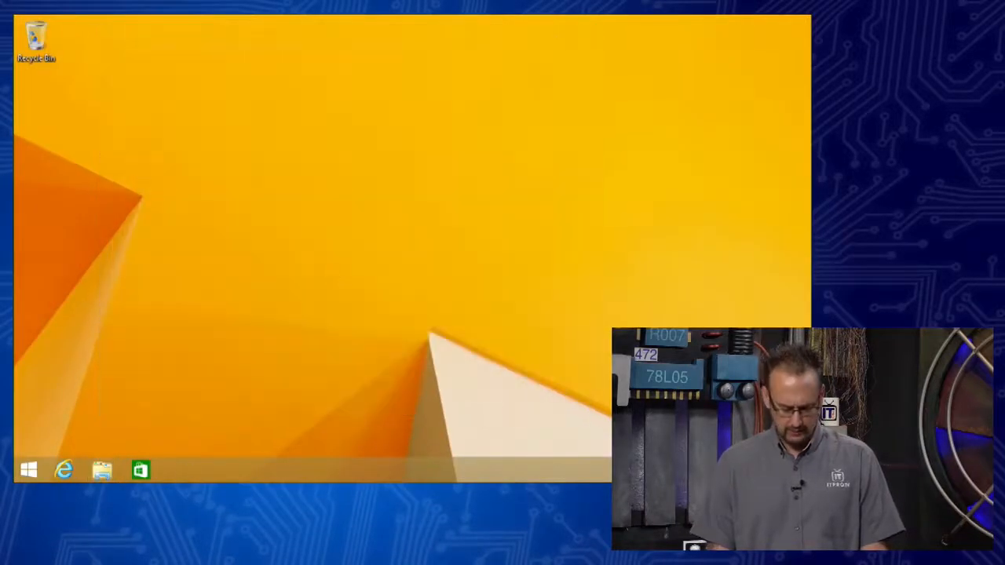
Open the Admin profile folder under C:\Users in File Explorer, displaying the full Users path on the way.
click(102, 469)
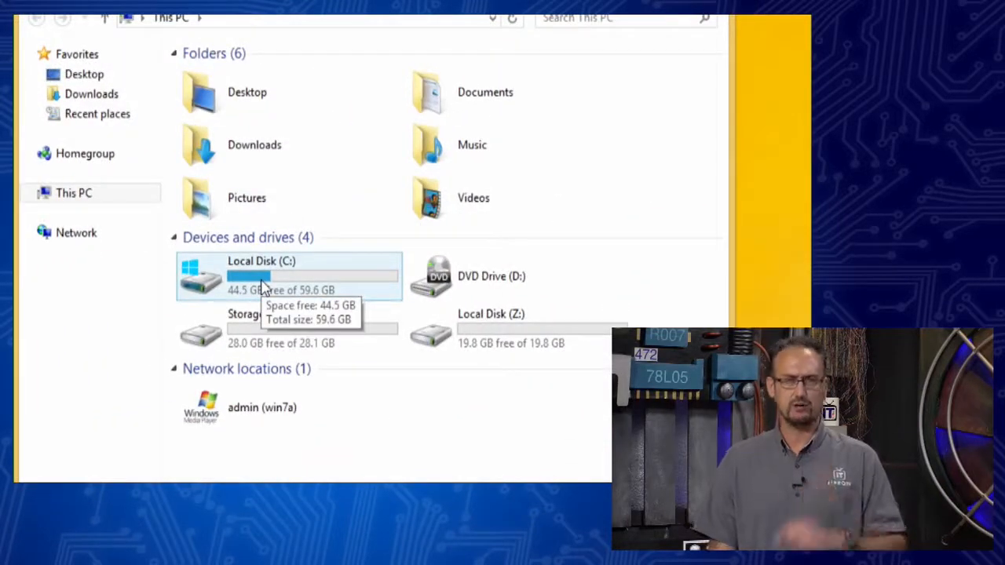
double_click(262, 287)
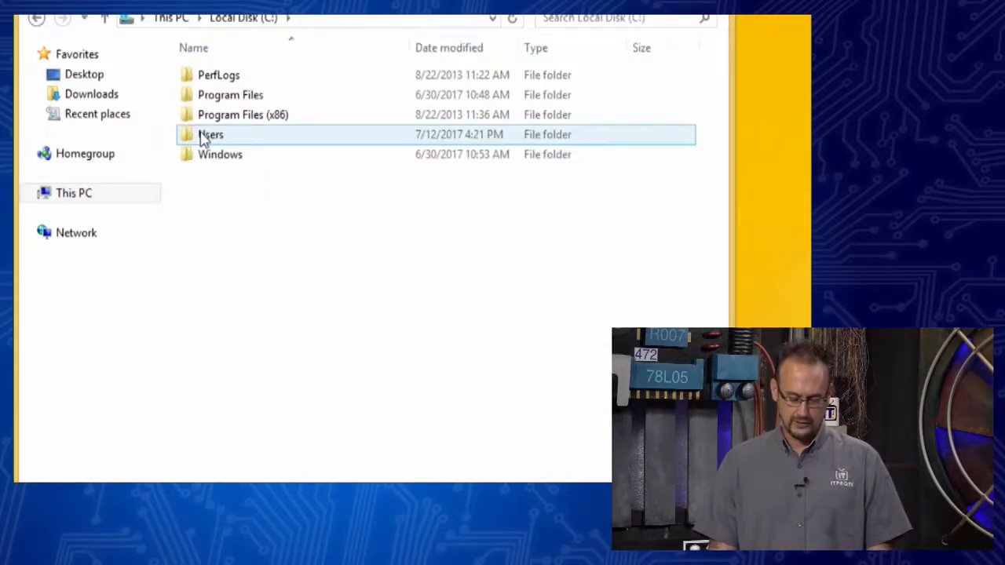
double_click(209, 135)
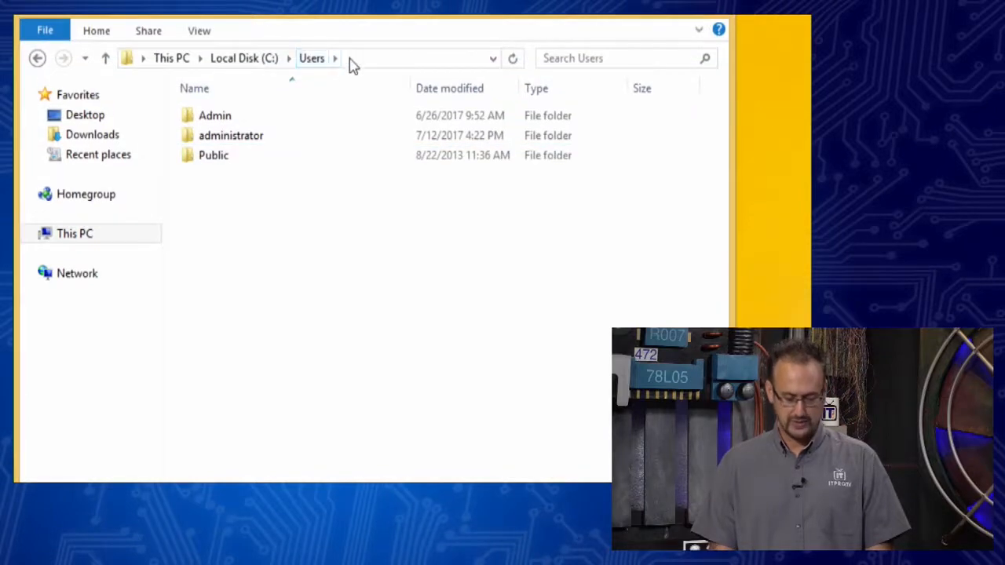
click(351, 58)
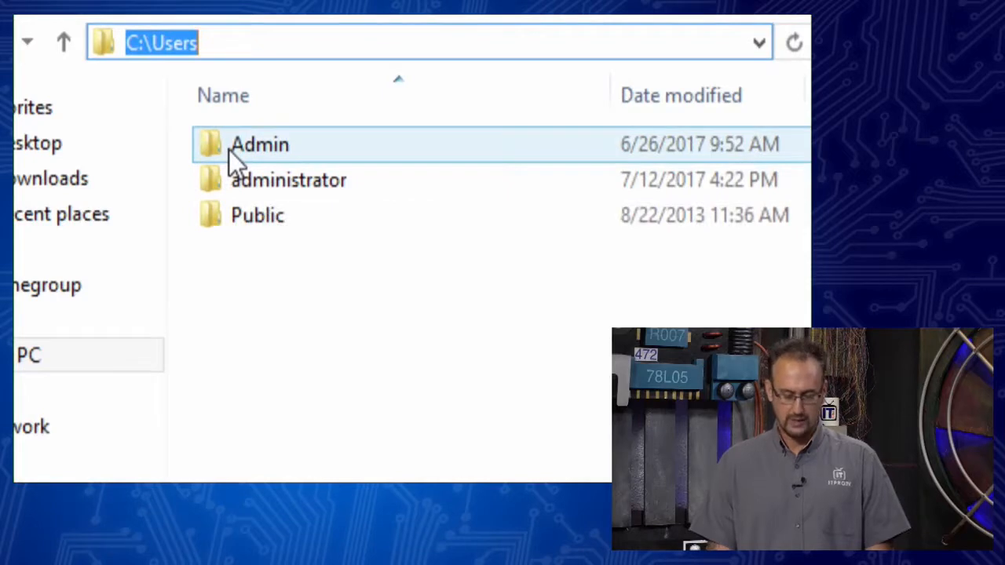
double_click(229, 150)
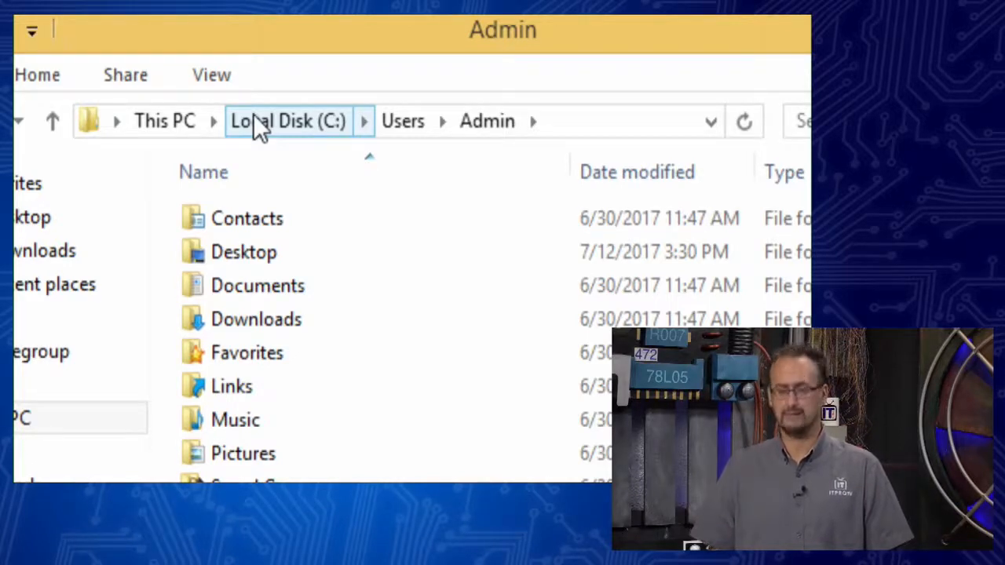
Set Folder Options to show hidden files, folders, and drives, and apply the change.
click(210, 76)
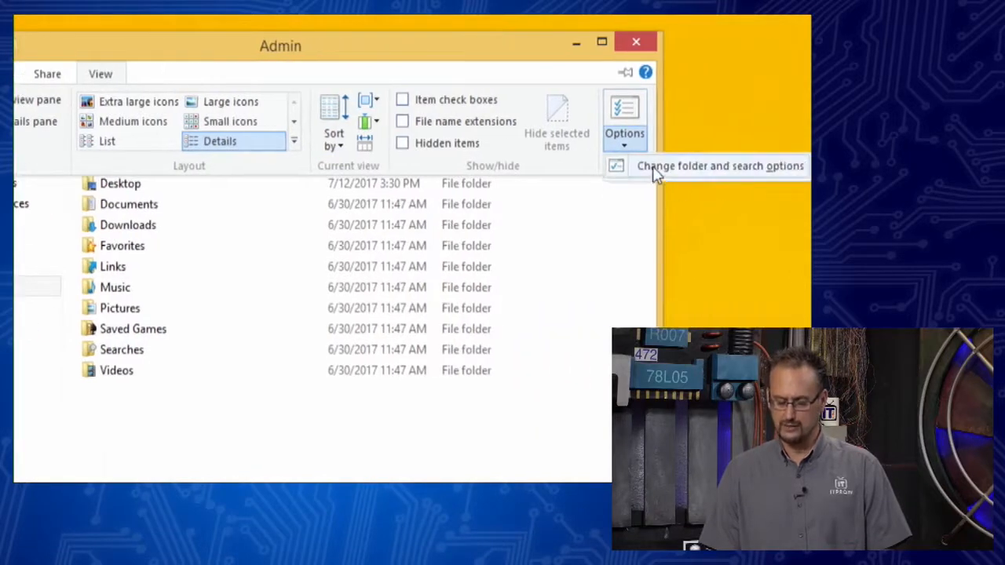
click(656, 174)
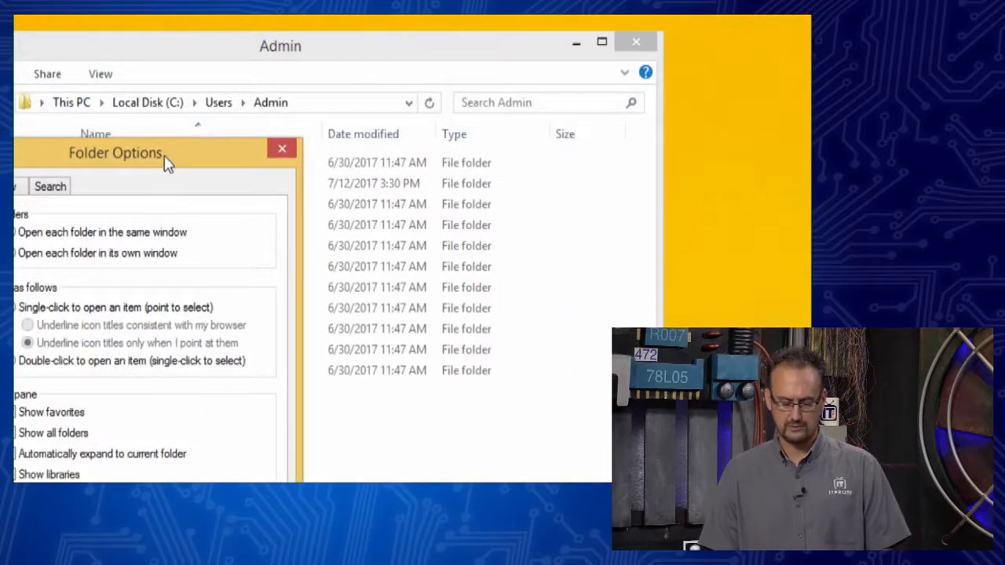
drag(166, 161, 493, 85)
click(335, 114)
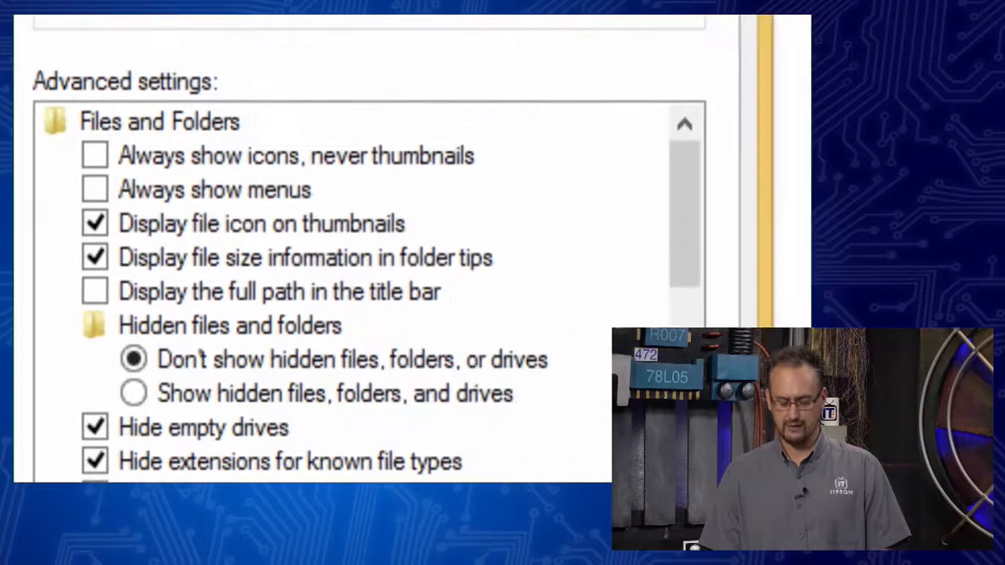
click(334, 391)
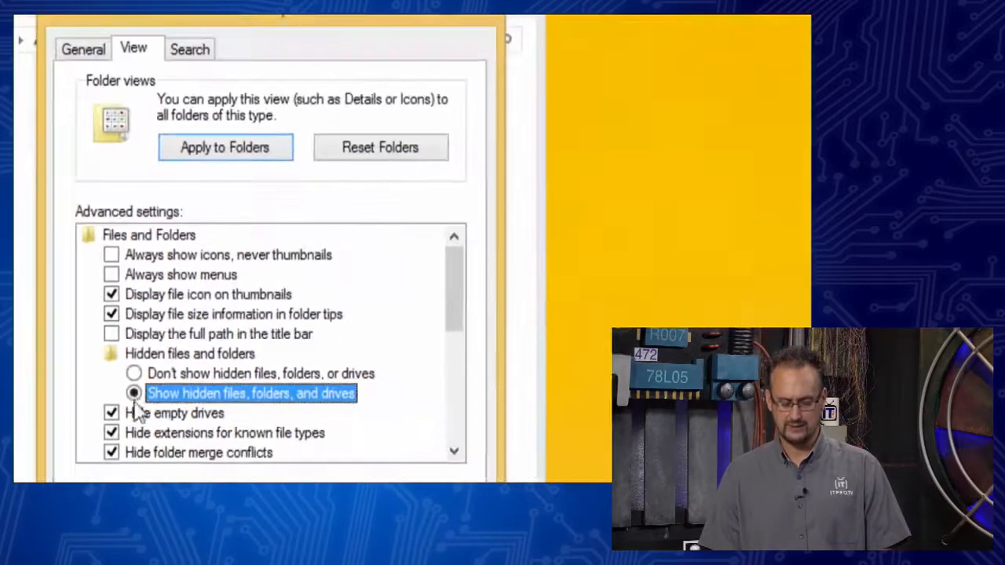
click(443, 410)
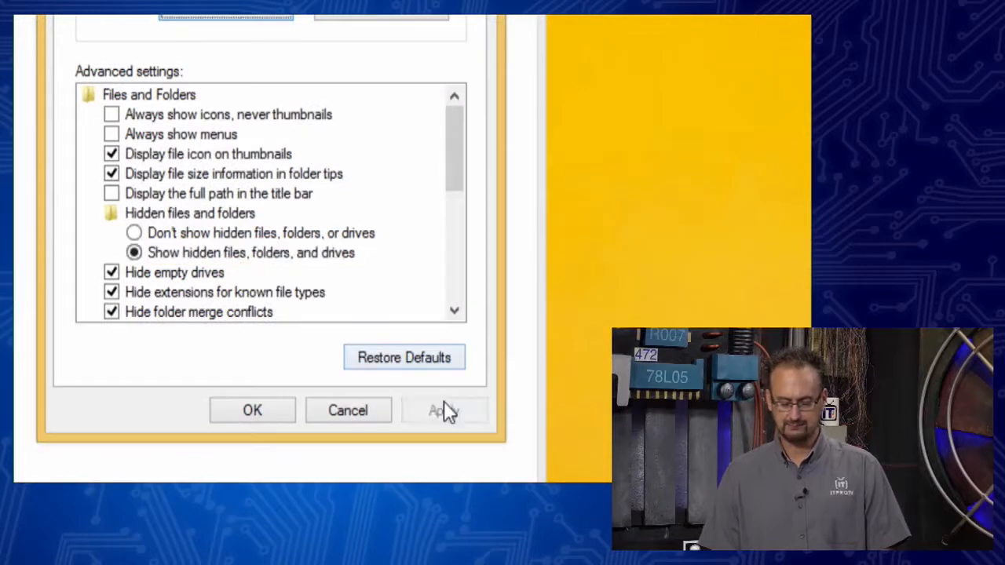
click(256, 409)
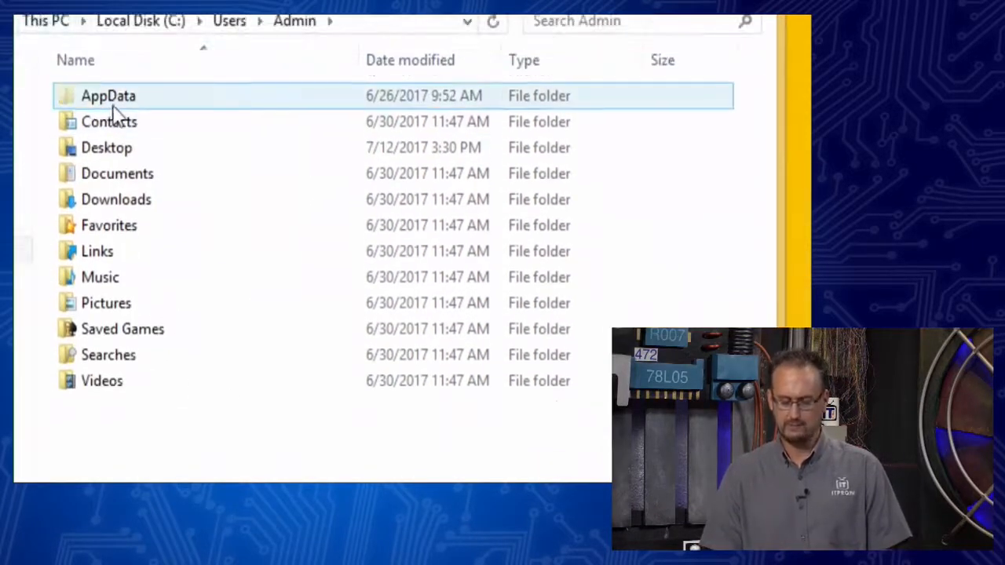
Open the Temp folder inside the Admin profile's AppData\Local folder.
double_click(121, 105)
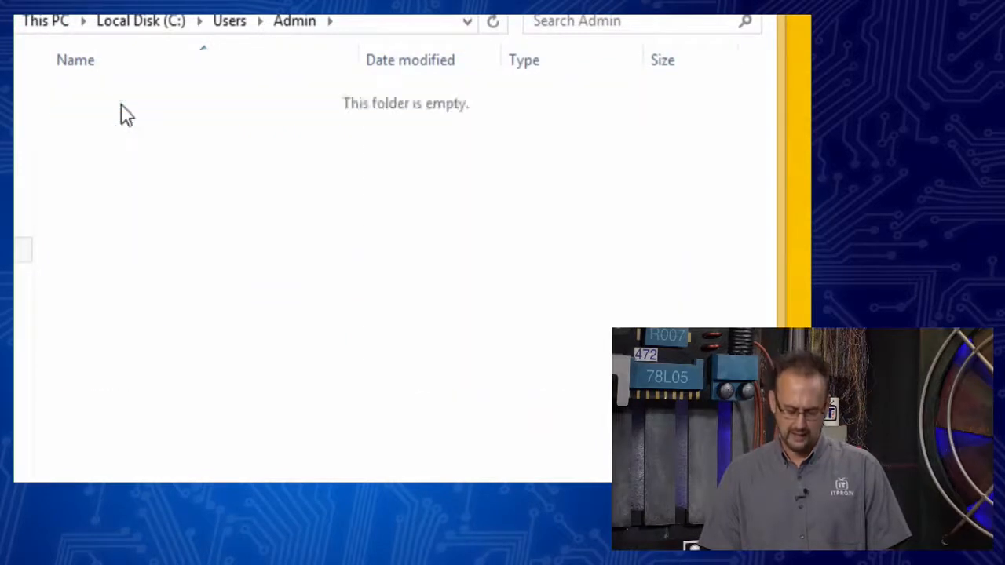
click(104, 106)
double_click(105, 106)
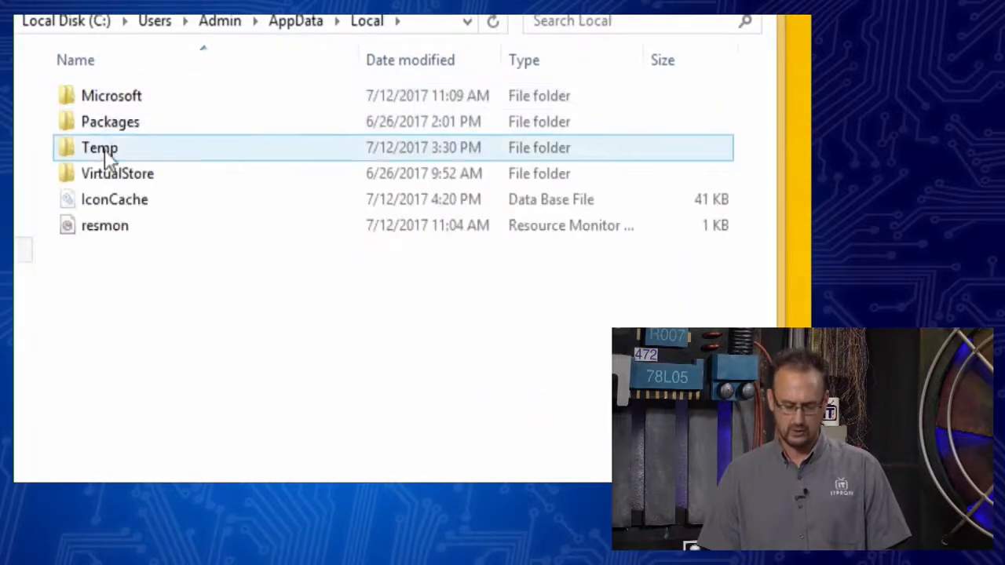
double_click(103, 148)
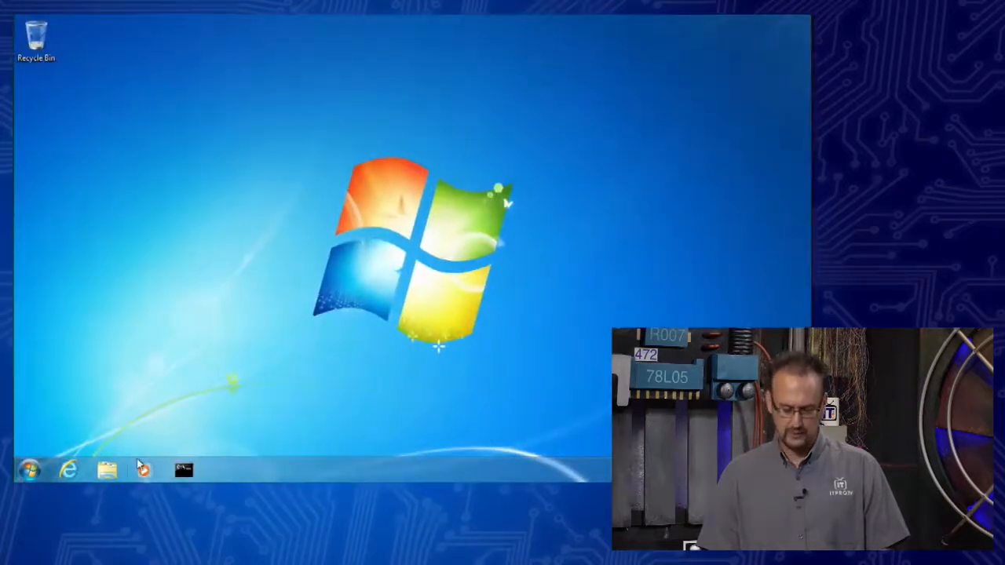
Set Folder Options in Windows 7 to show hidden files, folders, and drives, with the Explorer window maximized.
click(107, 469)
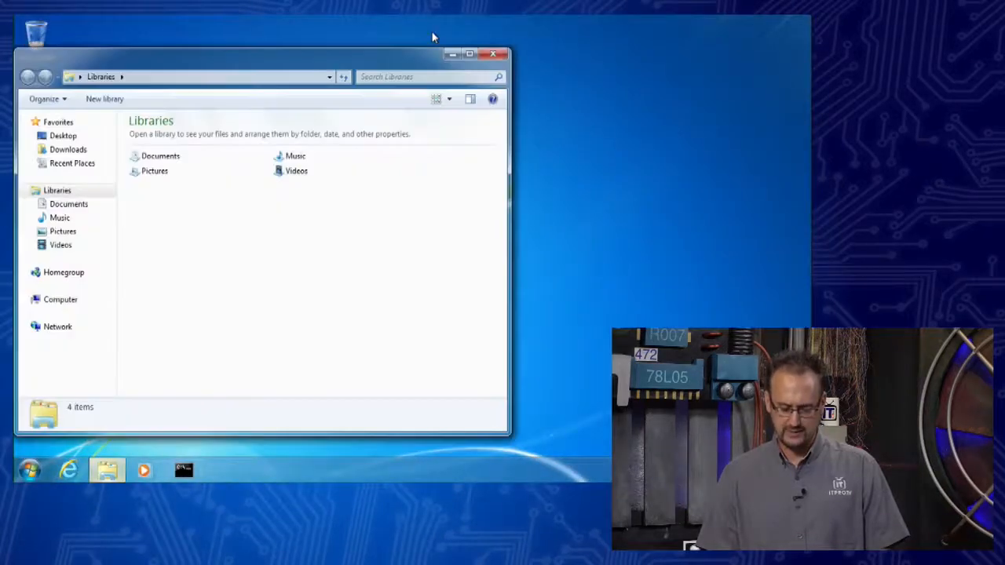
drag(400, 56, 518, 14)
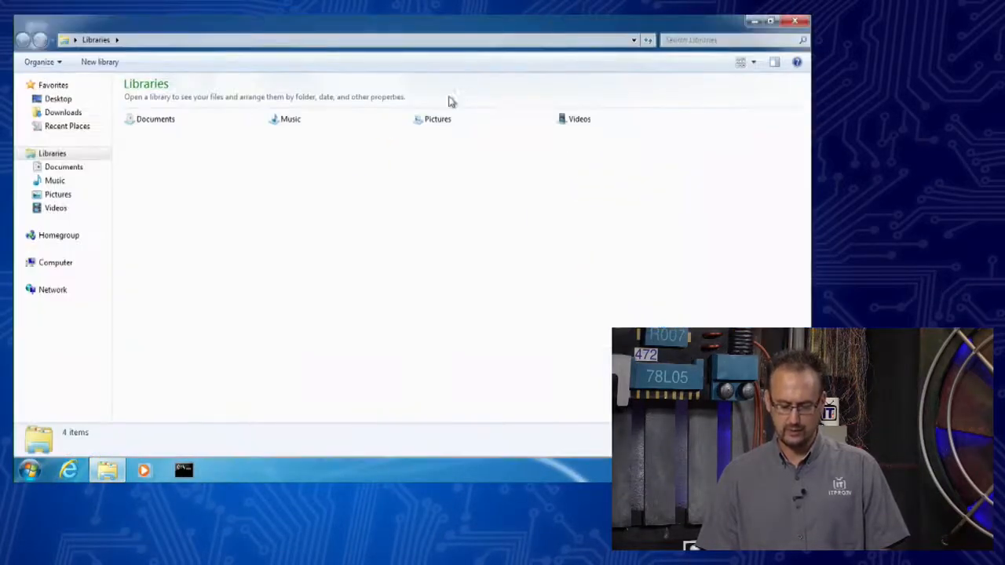
click(35, 62)
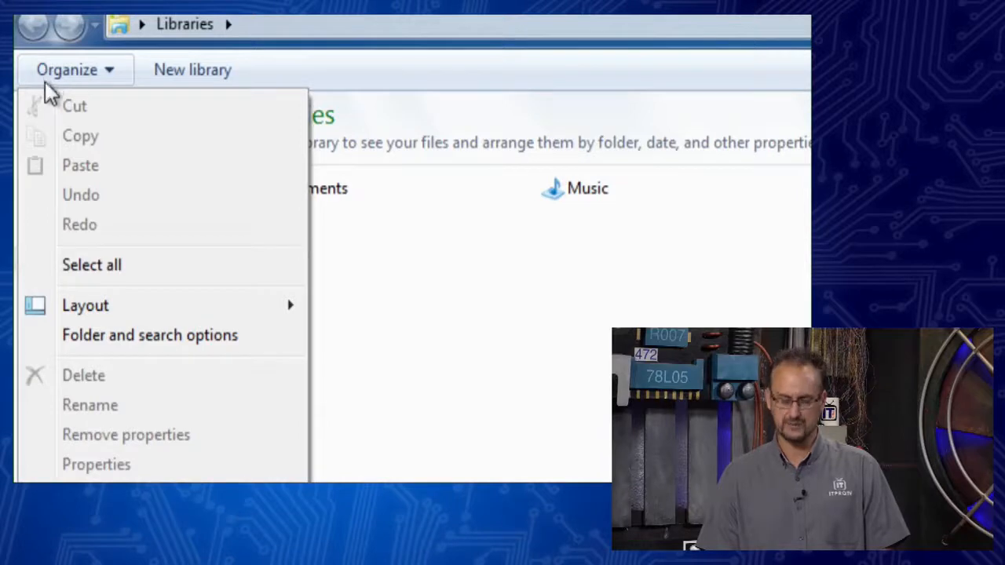
click(103, 334)
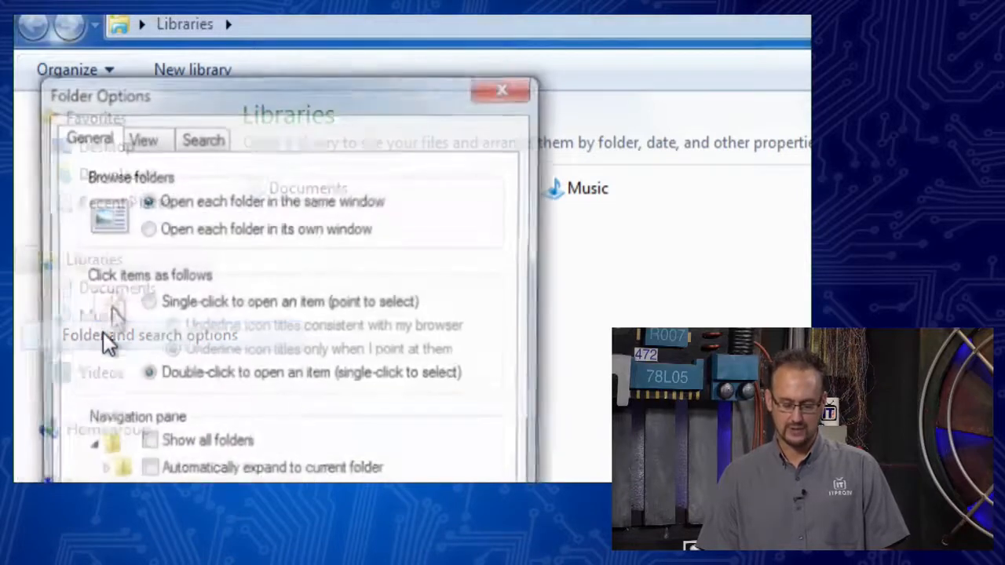
click(143, 142)
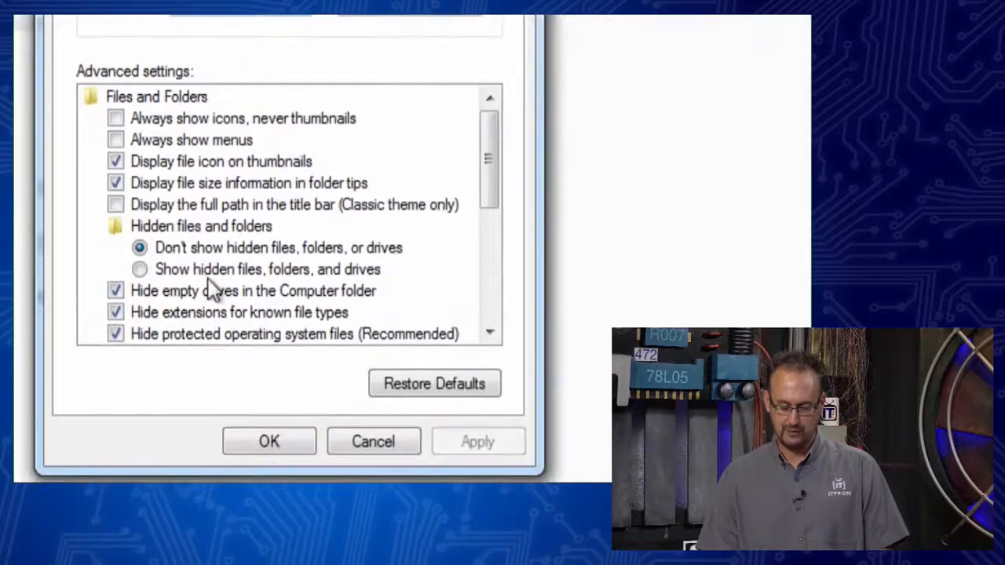
click(139, 270)
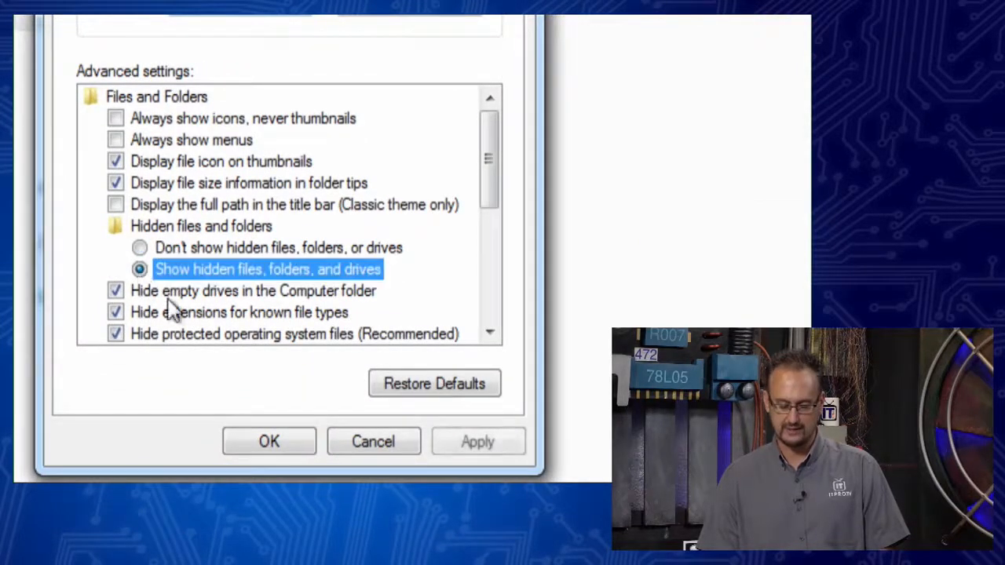
click(264, 440)
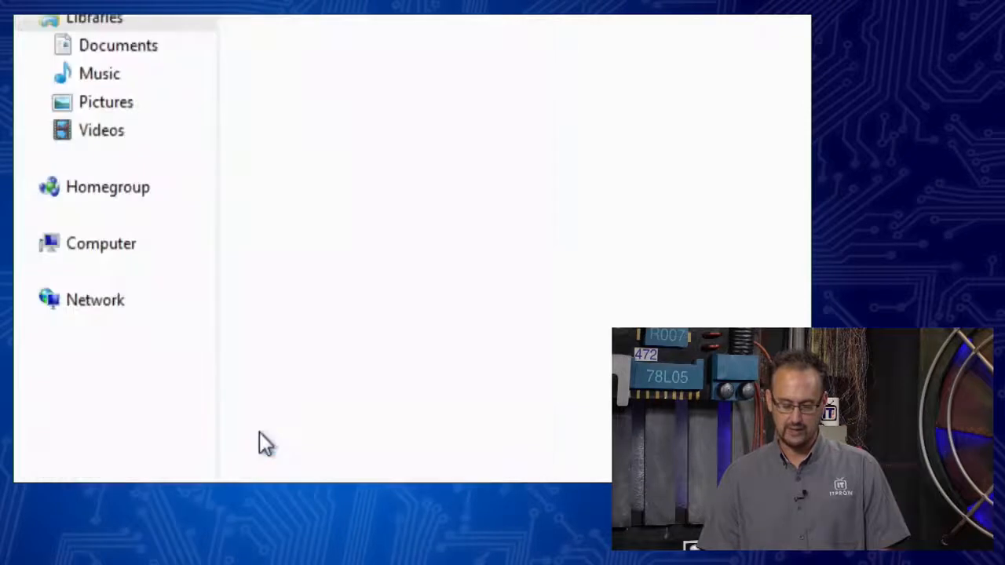
Open the Local folder inside AppData of the admin profile under C:\Users.
click(114, 251)
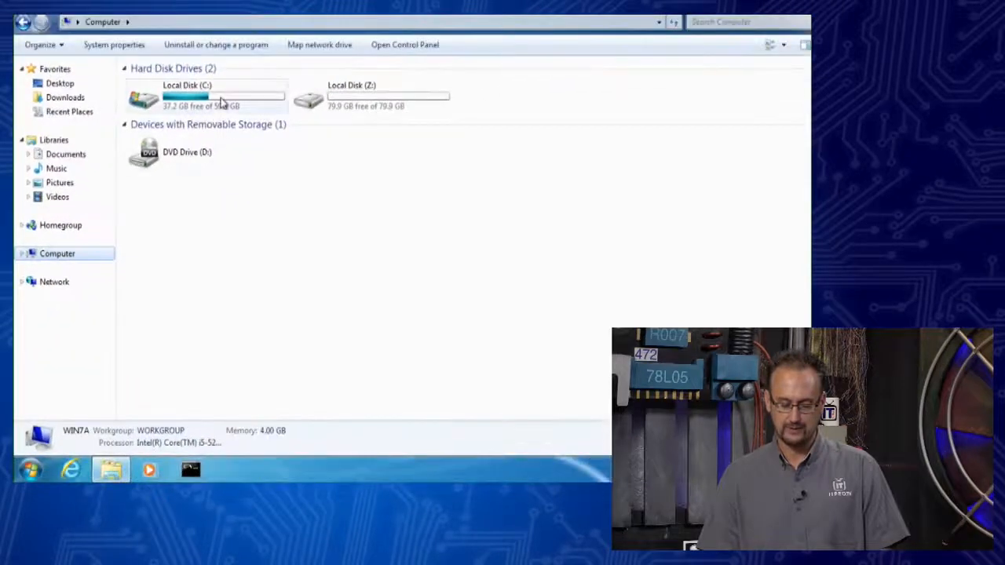
double_click(210, 110)
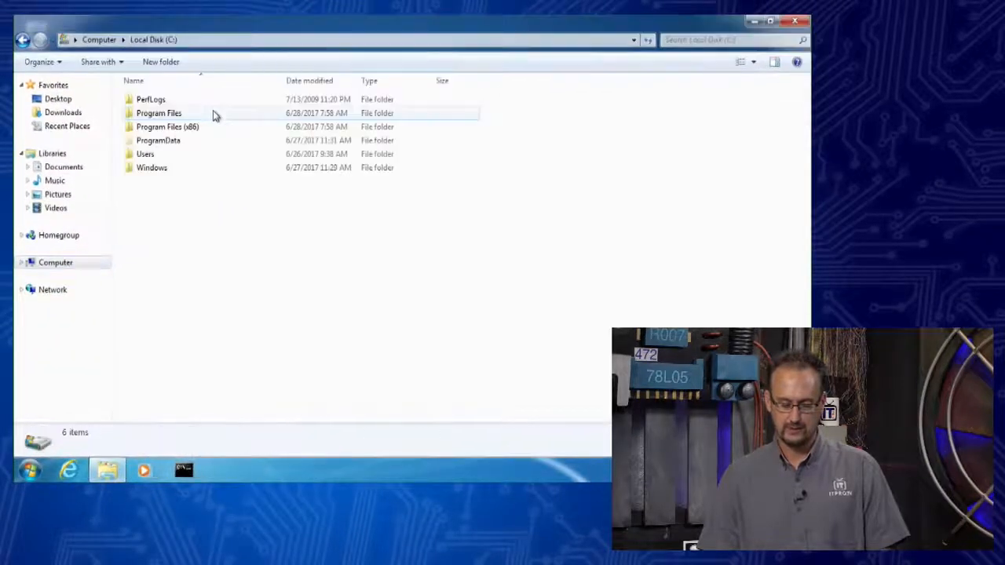
double_click(153, 153)
double_click(139, 102)
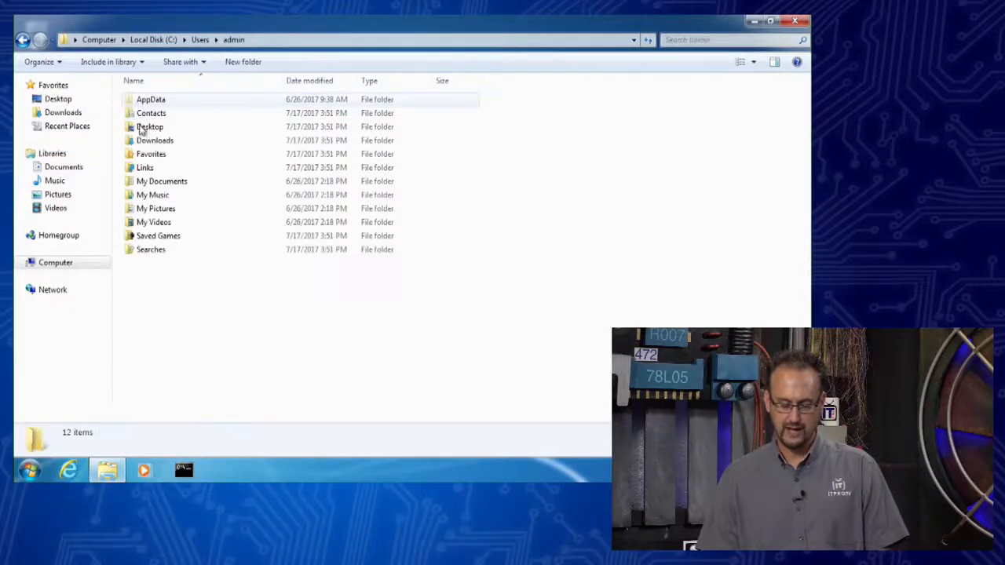
right_click(145, 103)
key(Return)
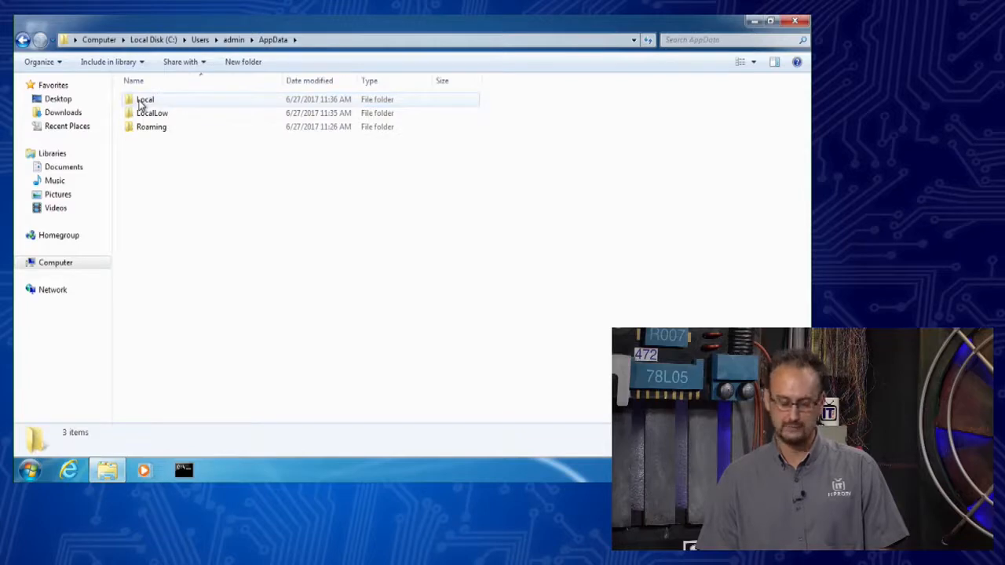
double_click(142, 104)
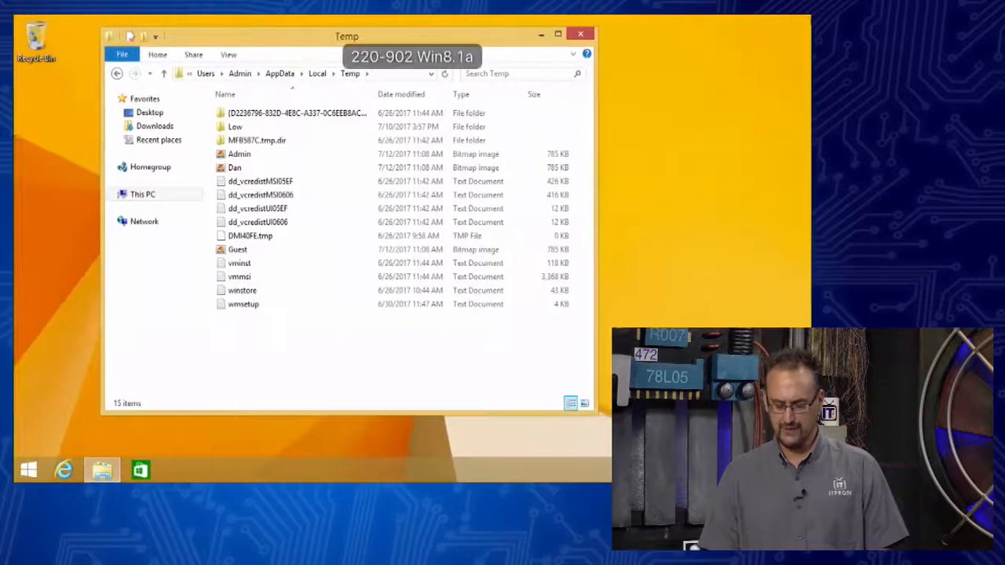
click(227, 56)
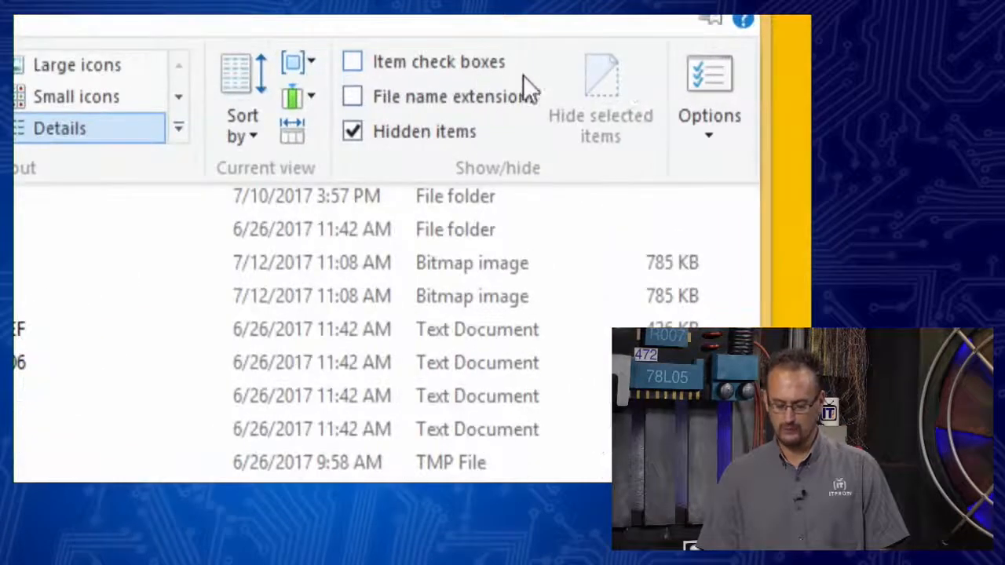
click(703, 79)
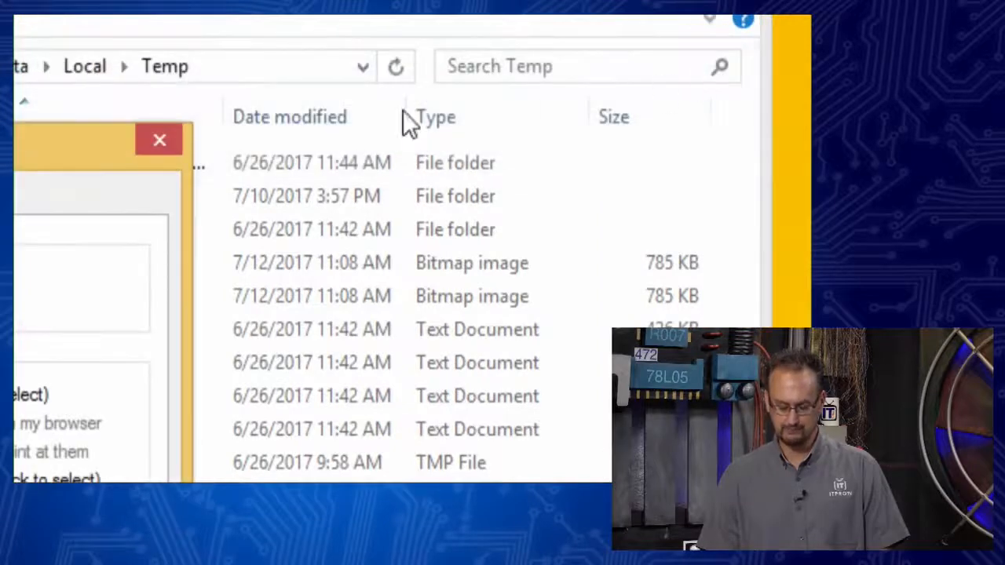
click(165, 137)
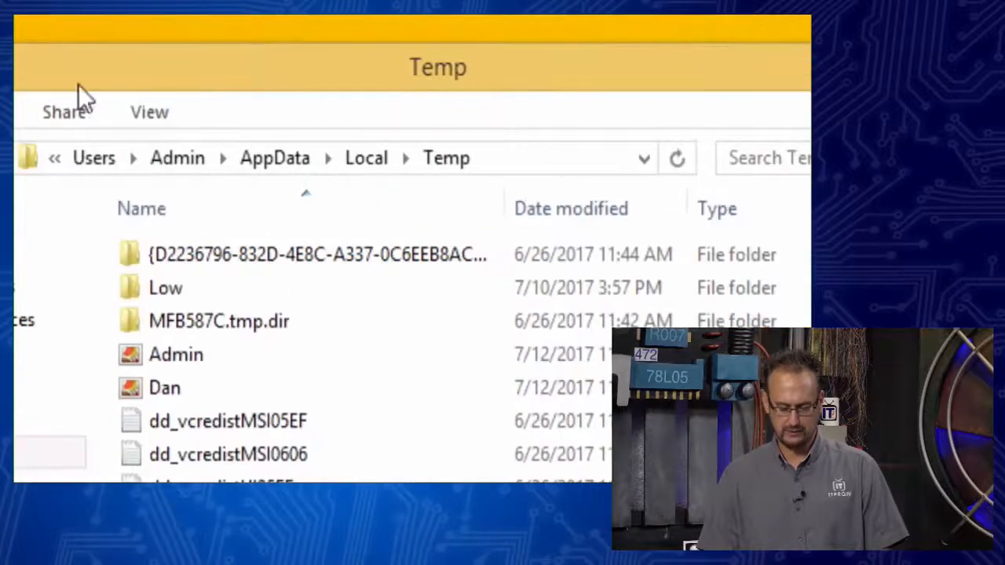
Turn off hiding extensions for known file types in the Windows 8.1 Folder Options, apply the change, and close the dialog.
click(149, 112)
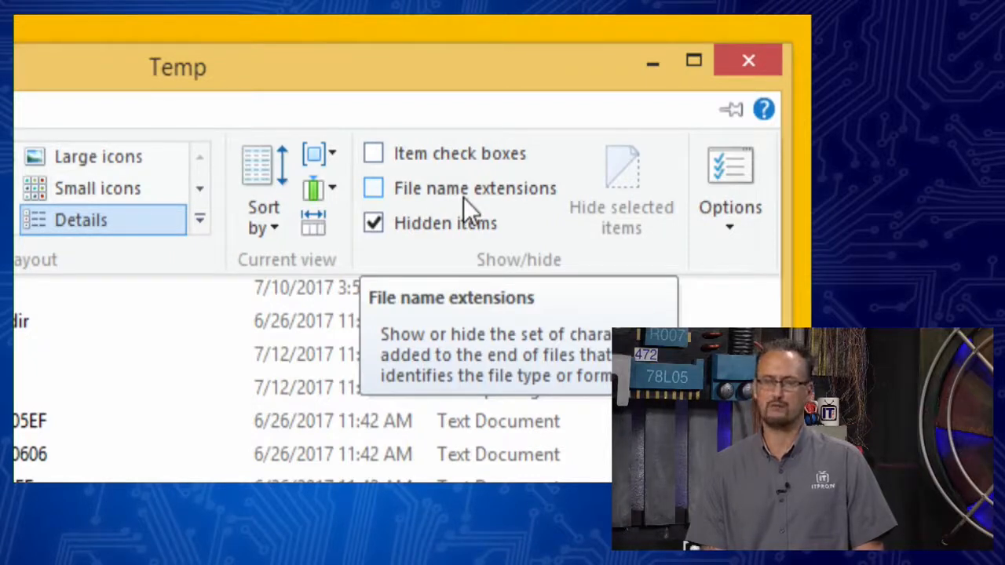
click(741, 232)
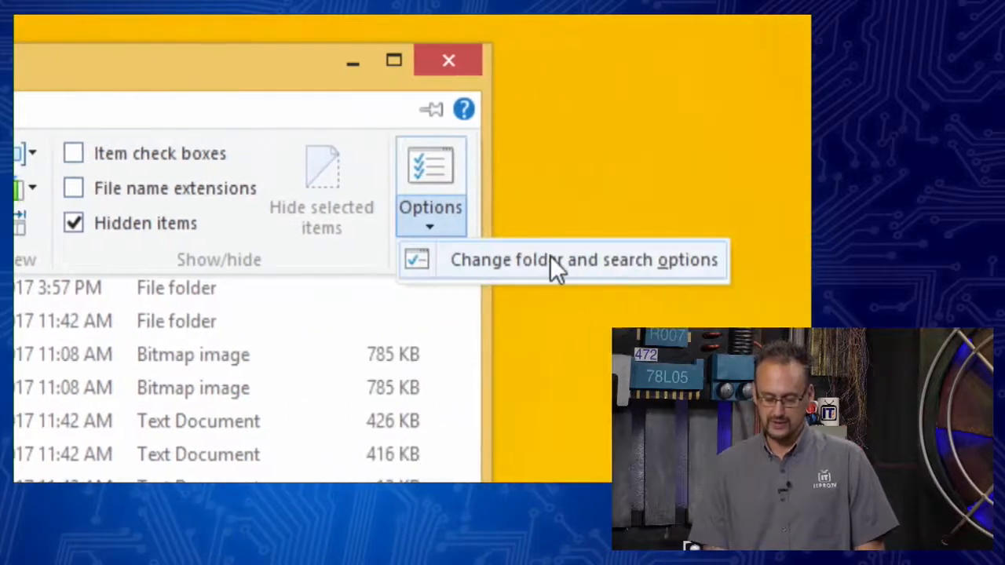
click(539, 265)
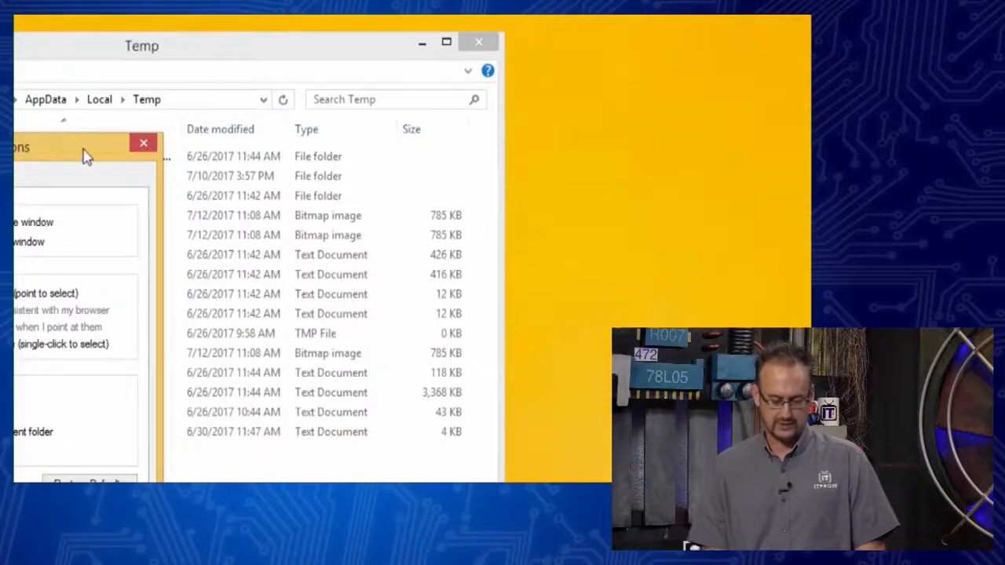
drag(86, 155, 460, 62)
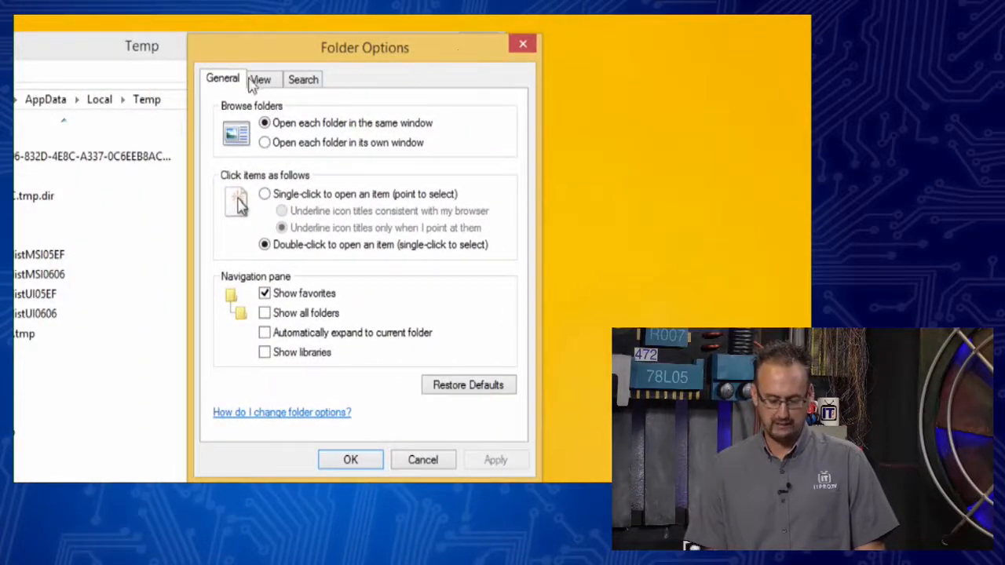
click(259, 82)
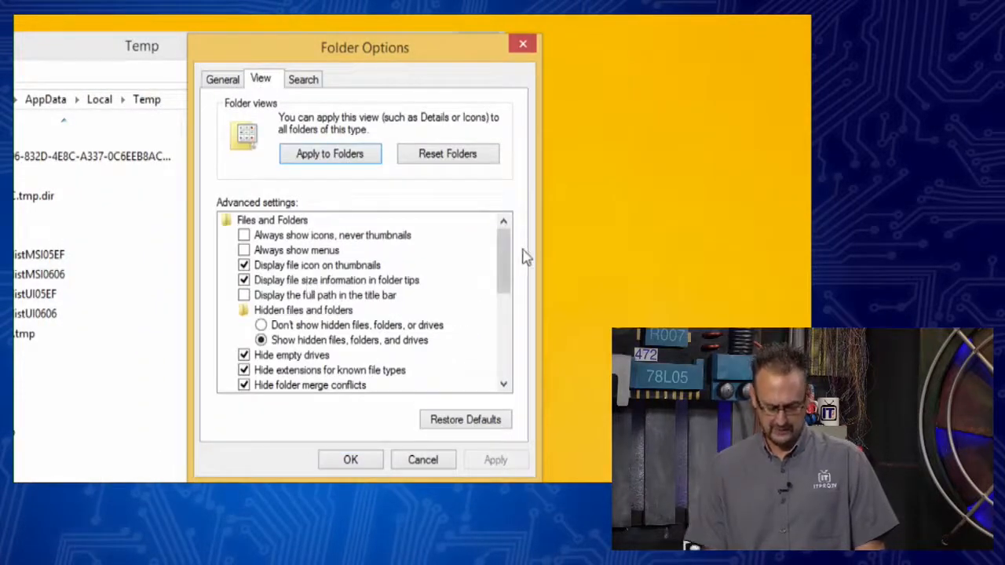
drag(507, 254, 506, 292)
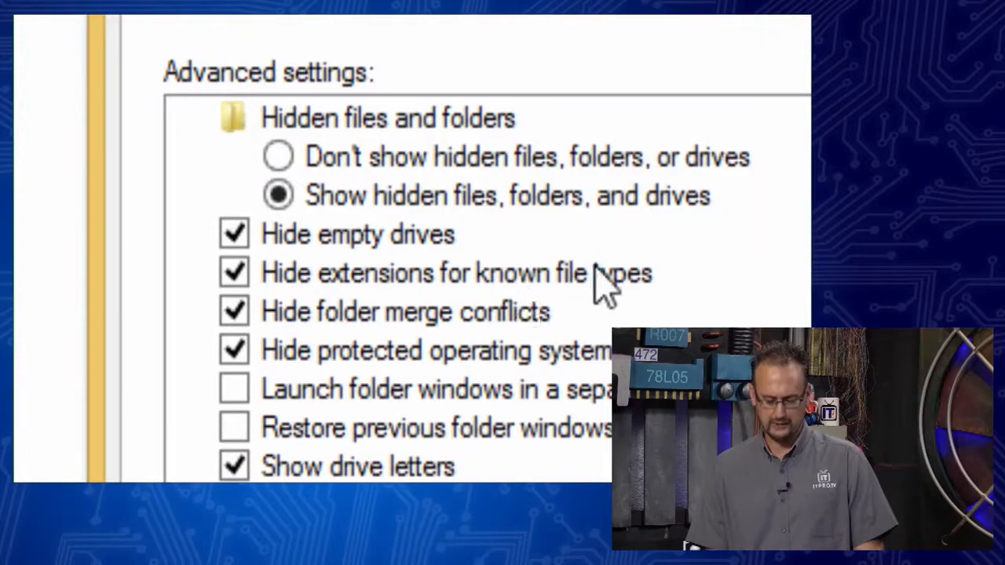
click(232, 274)
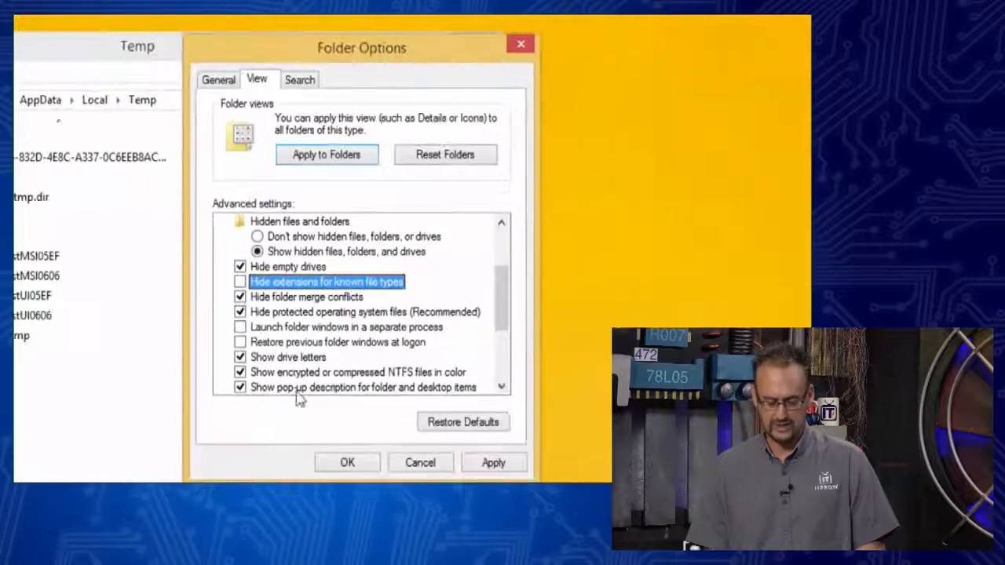
click(502, 463)
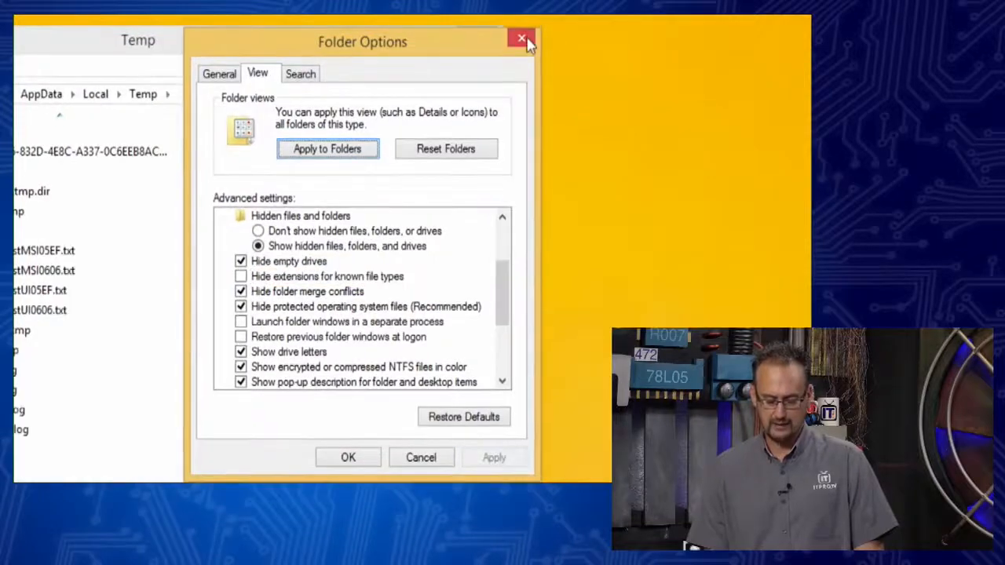
click(527, 39)
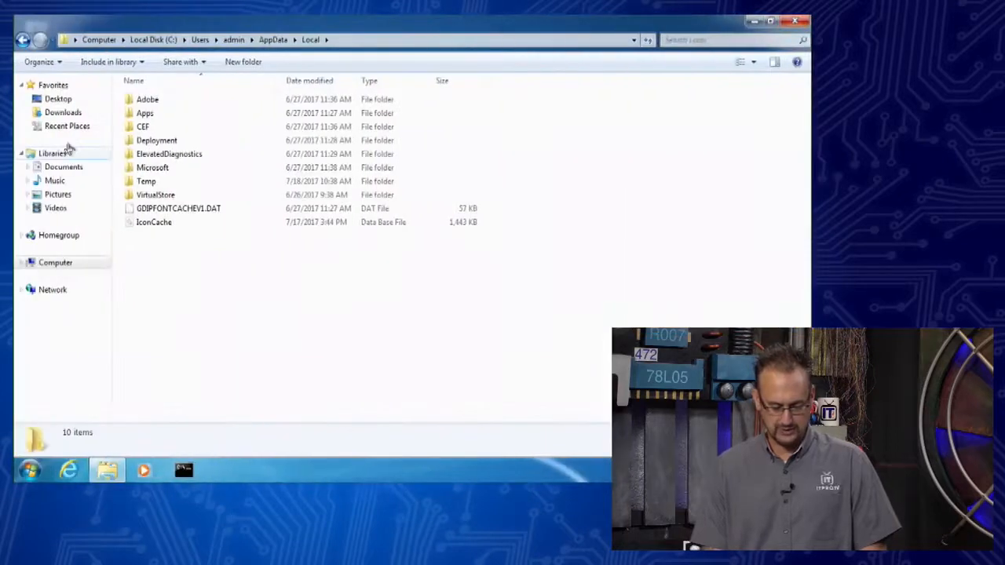
Restore the default search settings in the Windows 7 Folder Options and apply them.
click(41, 61)
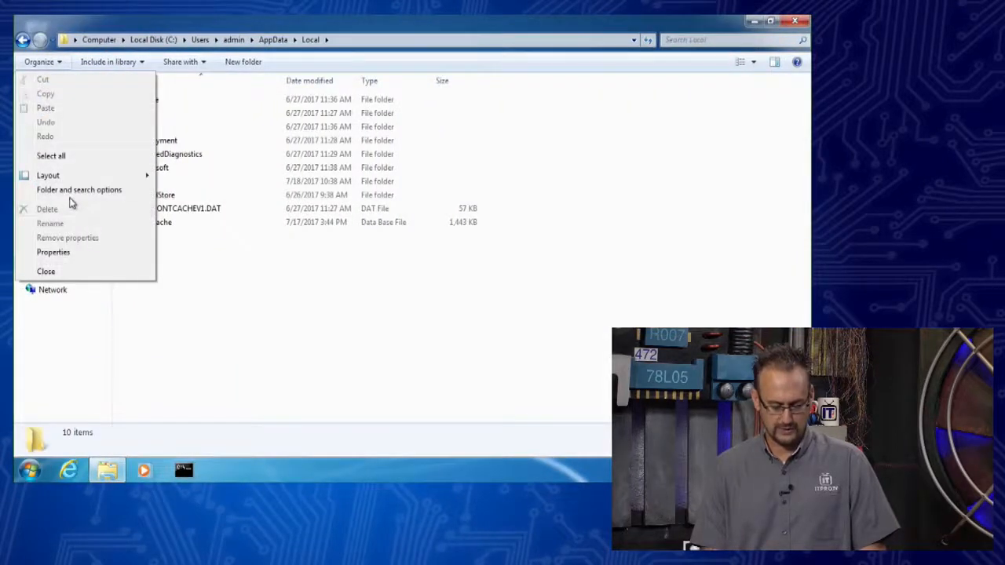
click(75, 191)
drag(166, 85, 397, 86)
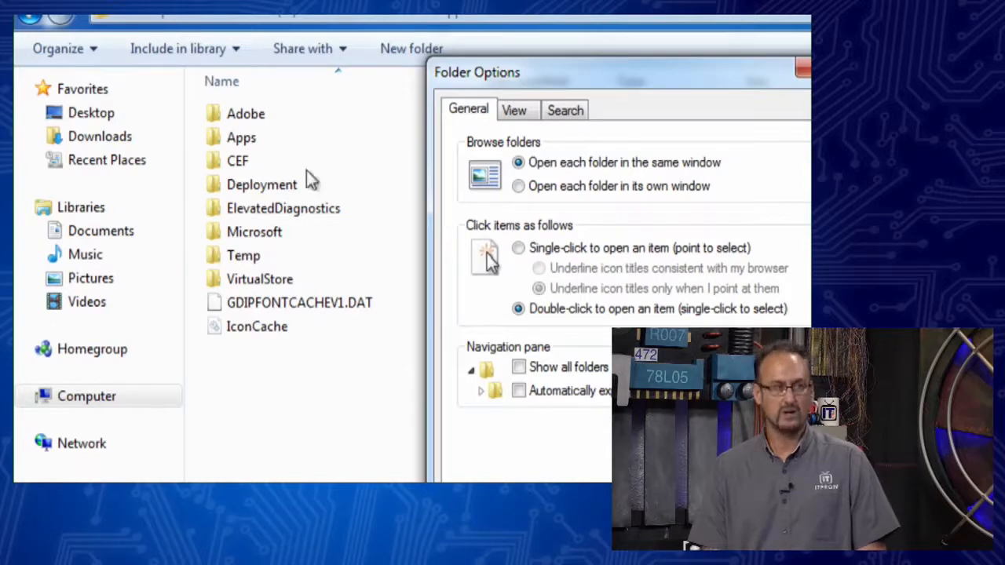
click(563, 114)
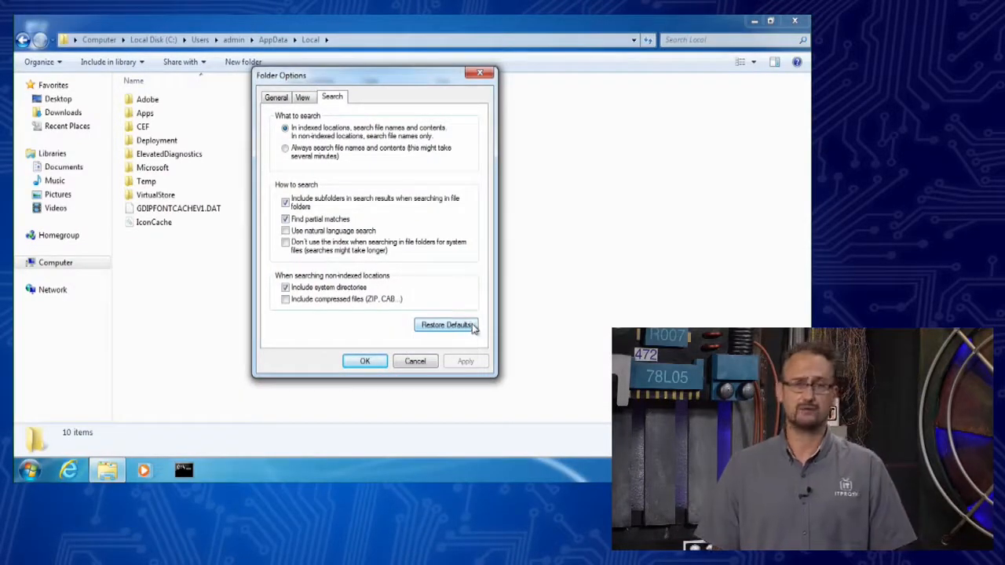
click(446, 325)
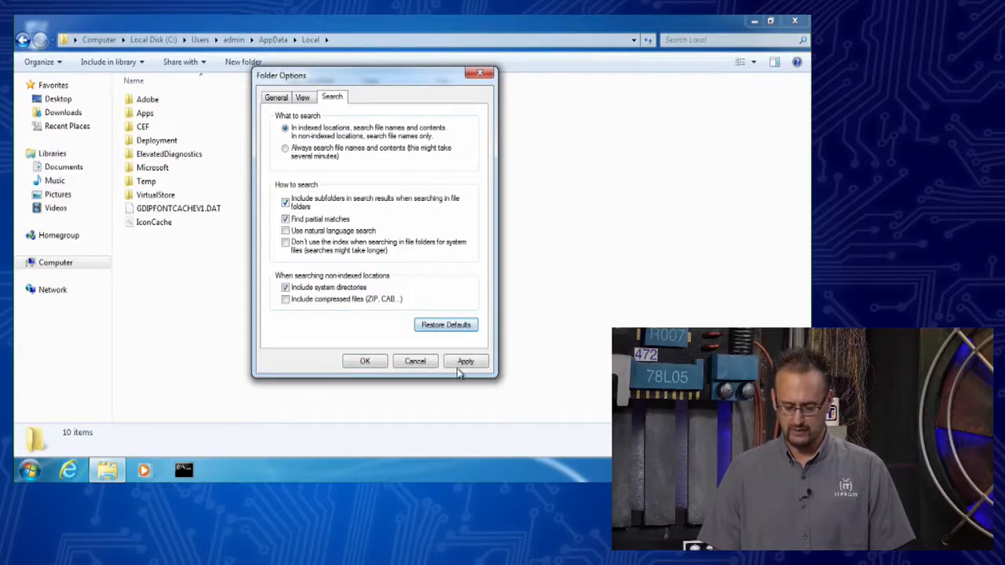
click(463, 365)
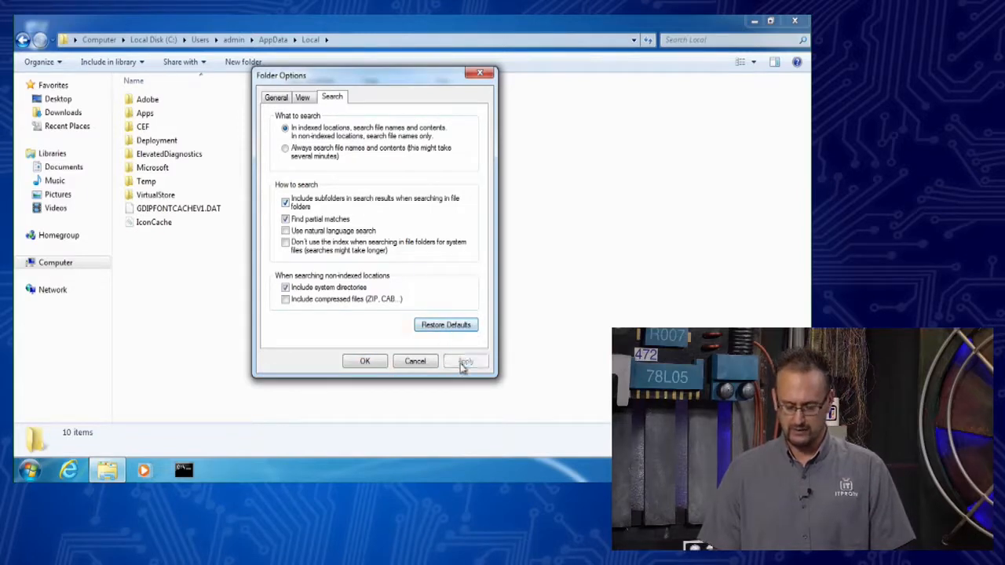
Review the full list of advanced view settings in Folder Options and close the dialog.
click(303, 98)
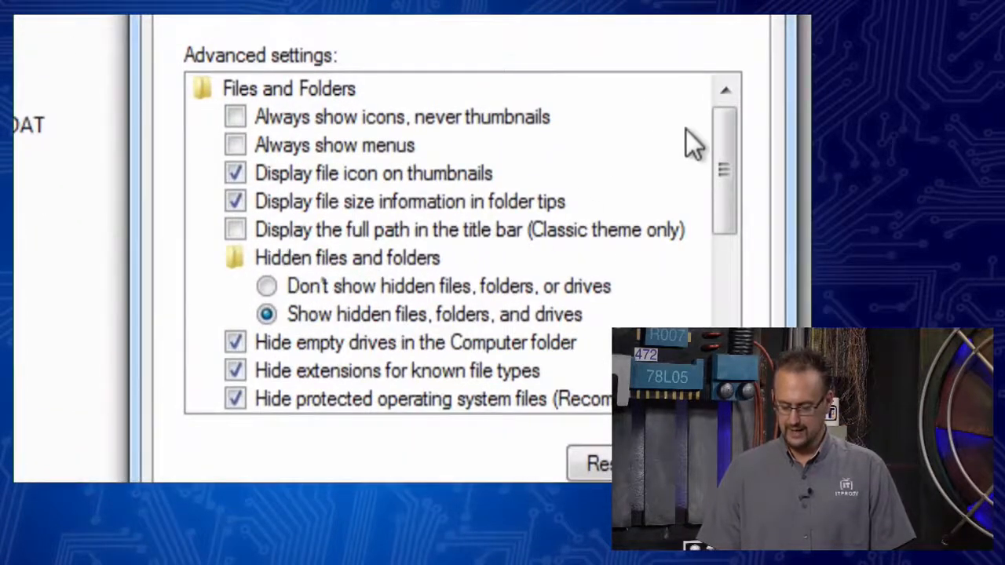
drag(719, 142, 724, 314)
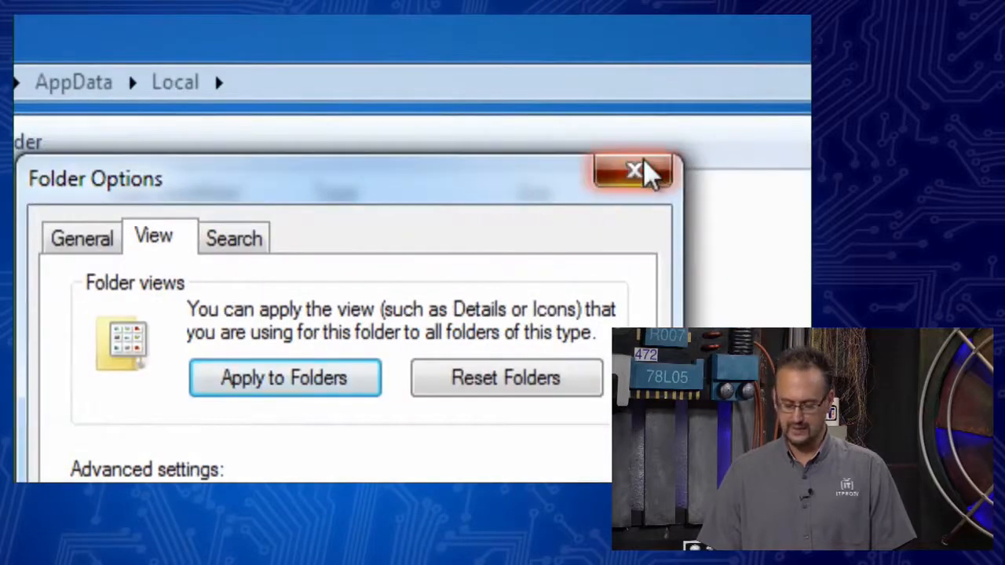
click(642, 169)
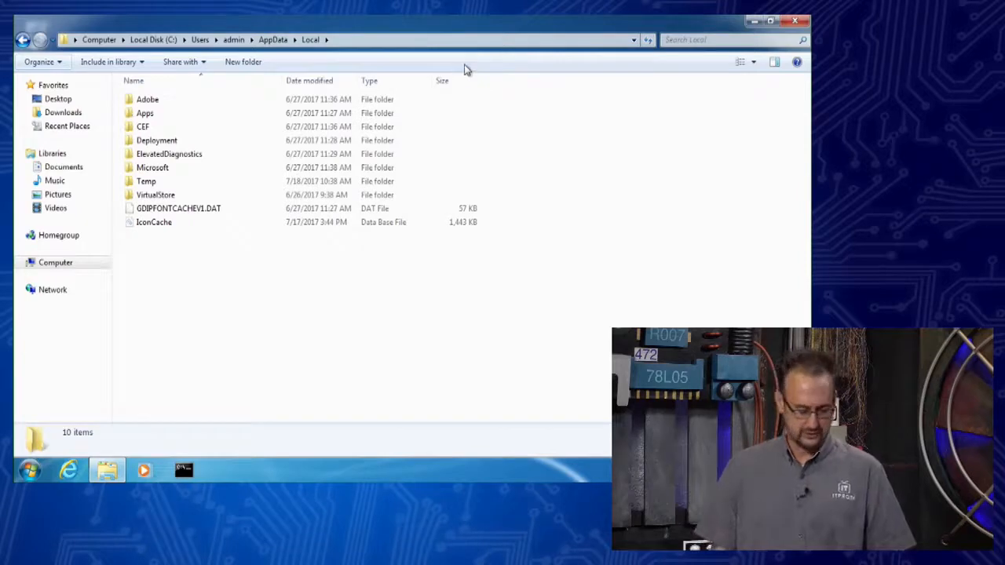
Close the open Explorer windows on Windows 7 and Windows 8.1, and open Control Panel on Windows 8.1.
click(794, 20)
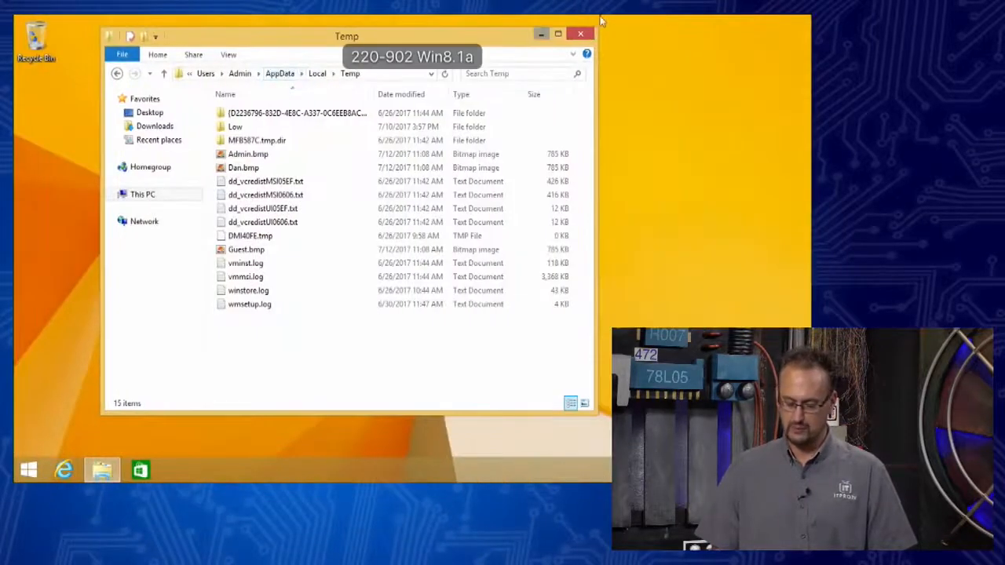
click(581, 35)
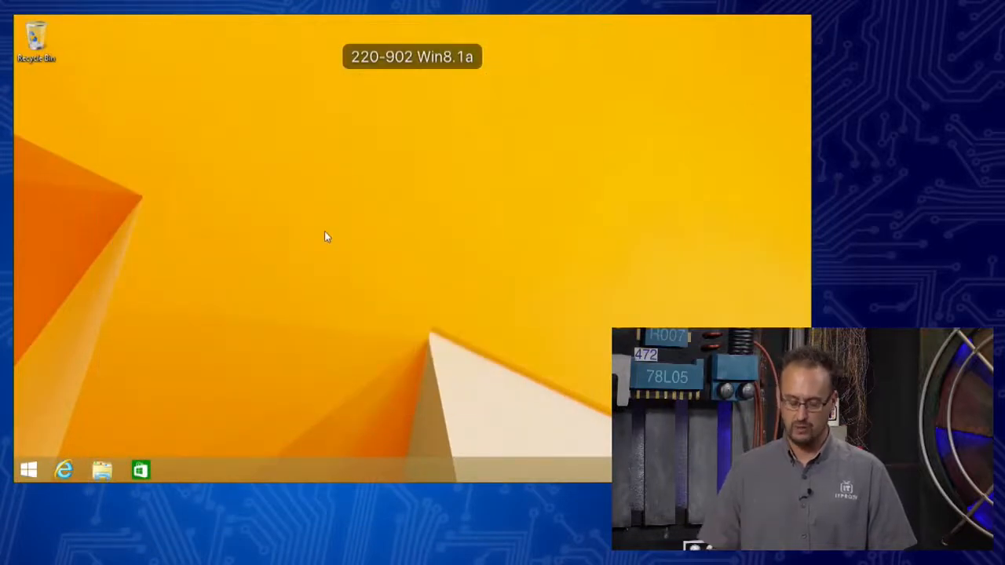
right_click(23, 471)
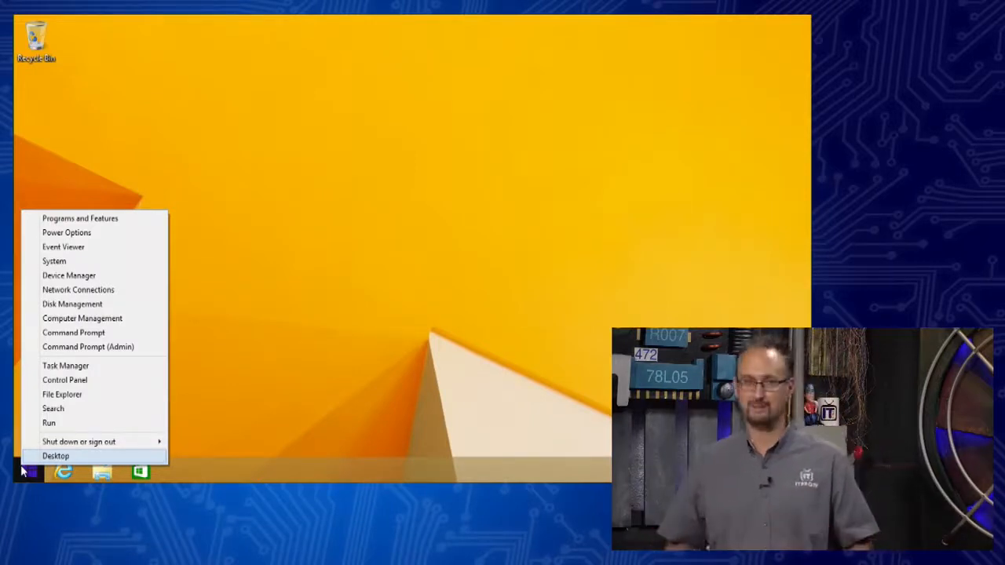
click(44, 381)
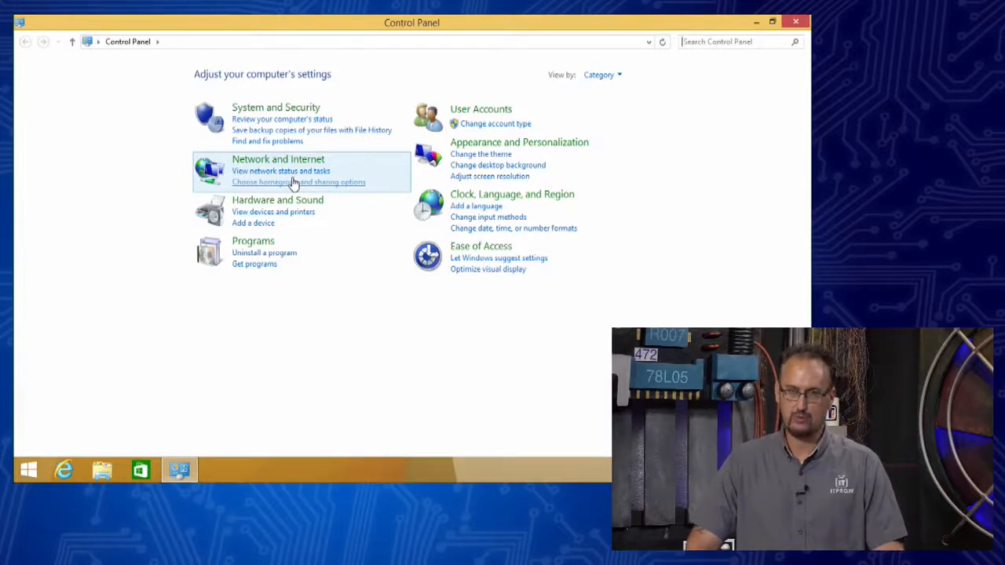
Switch to the Windows 7 machine and open the properties of Computer.
right_click(24, 474)
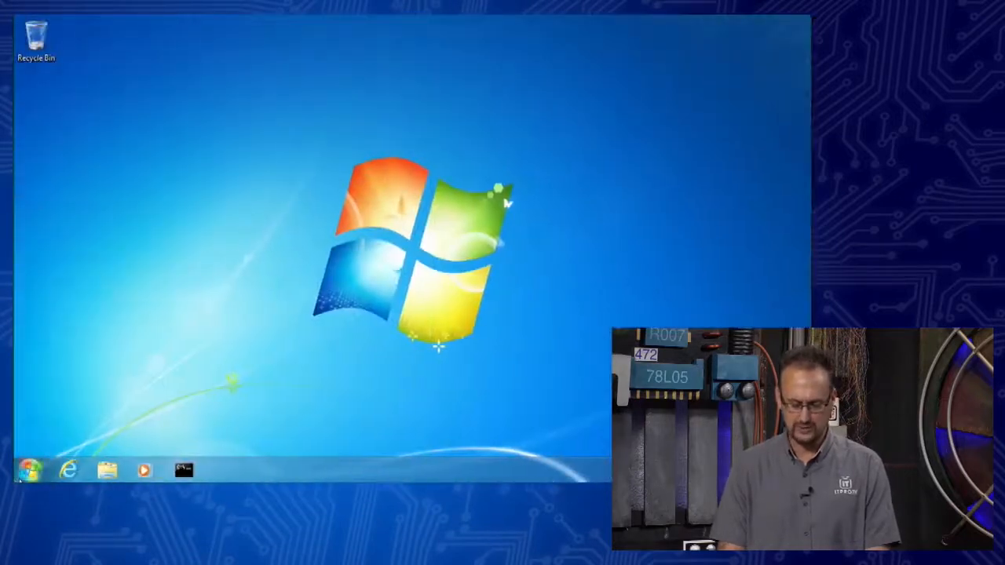
click(21, 479)
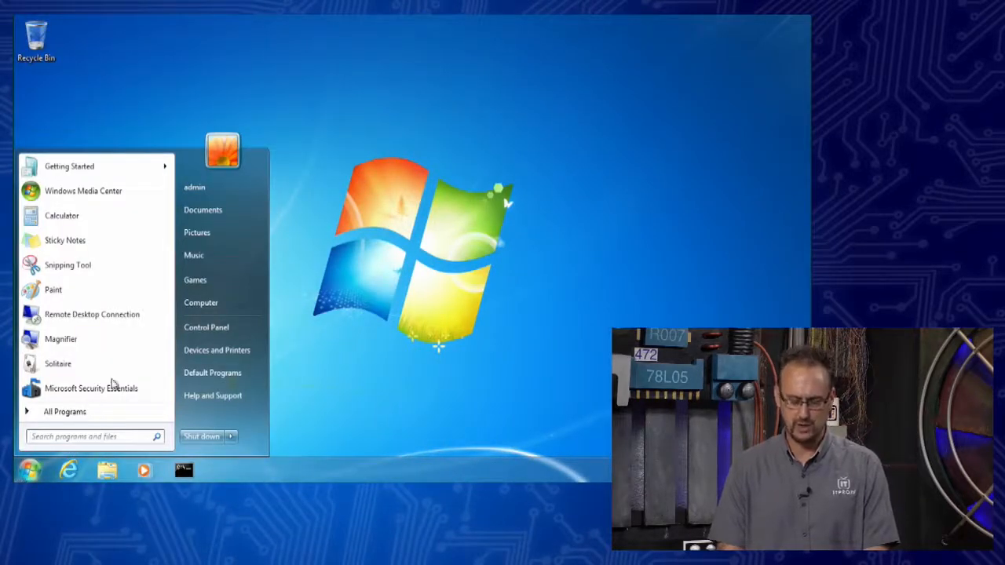
click(199, 304)
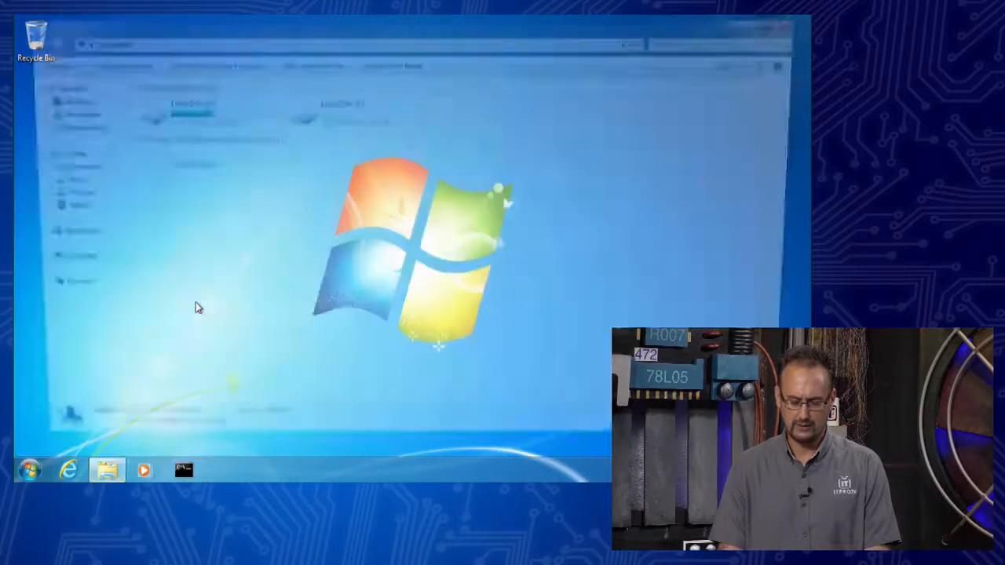
click(794, 22)
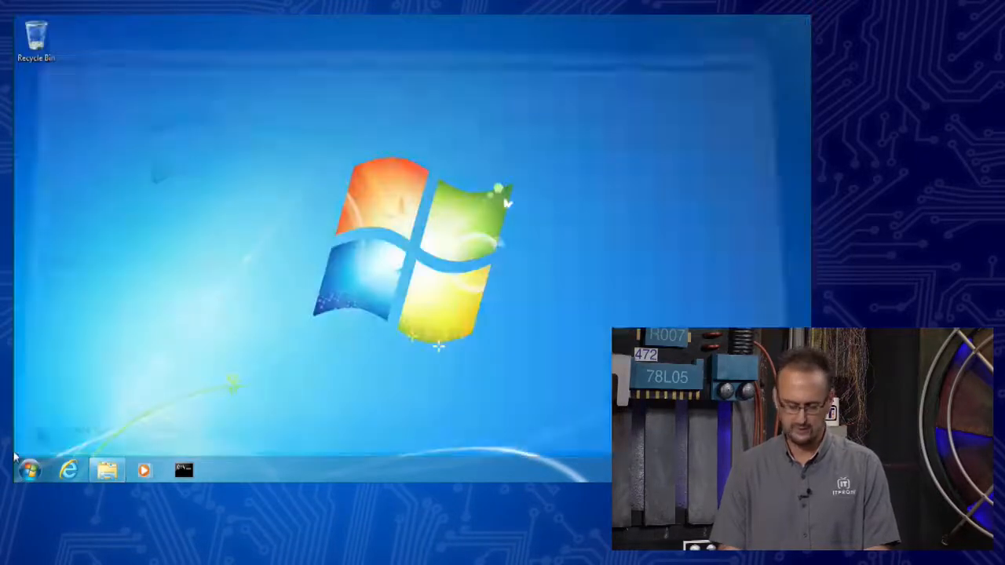
click(30, 469)
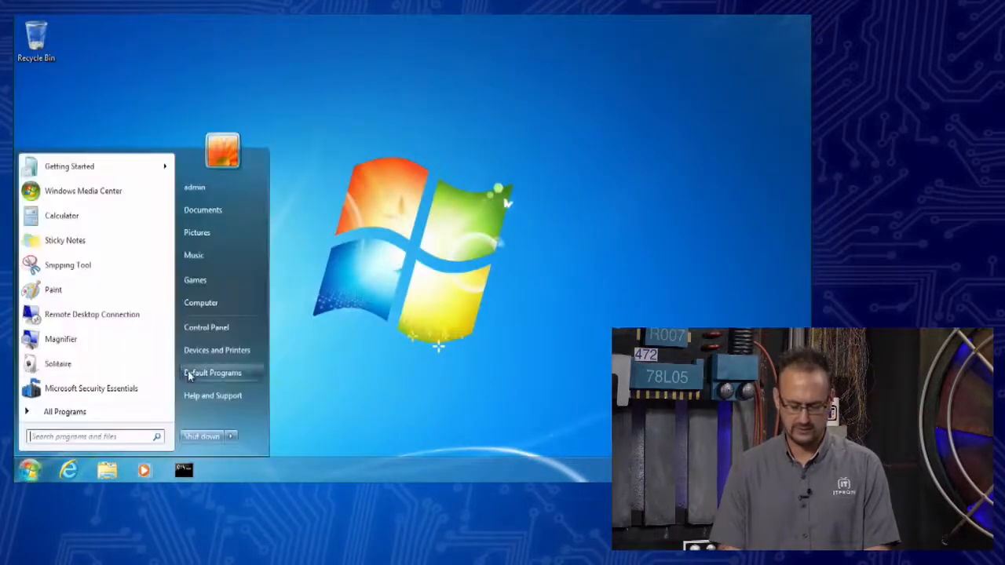
right_click(189, 308)
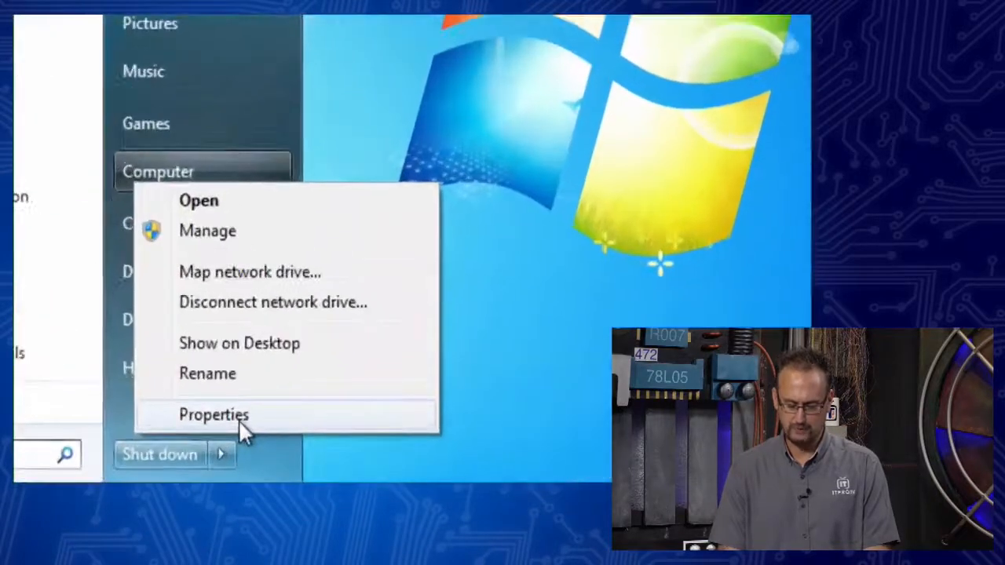
click(240, 424)
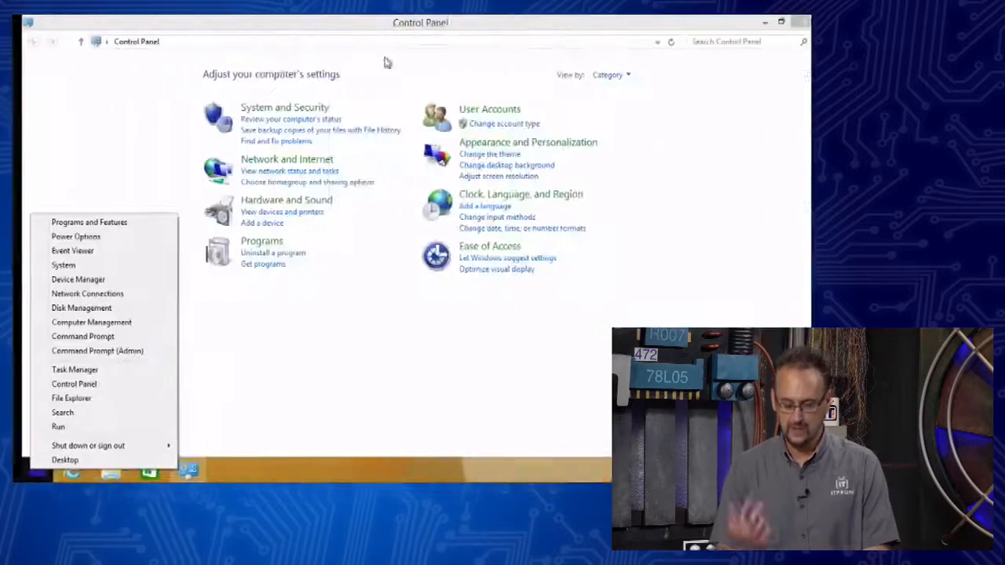
Return to the Windows 8.1 Control Panel and open the System page within System and Security.
click(160, 102)
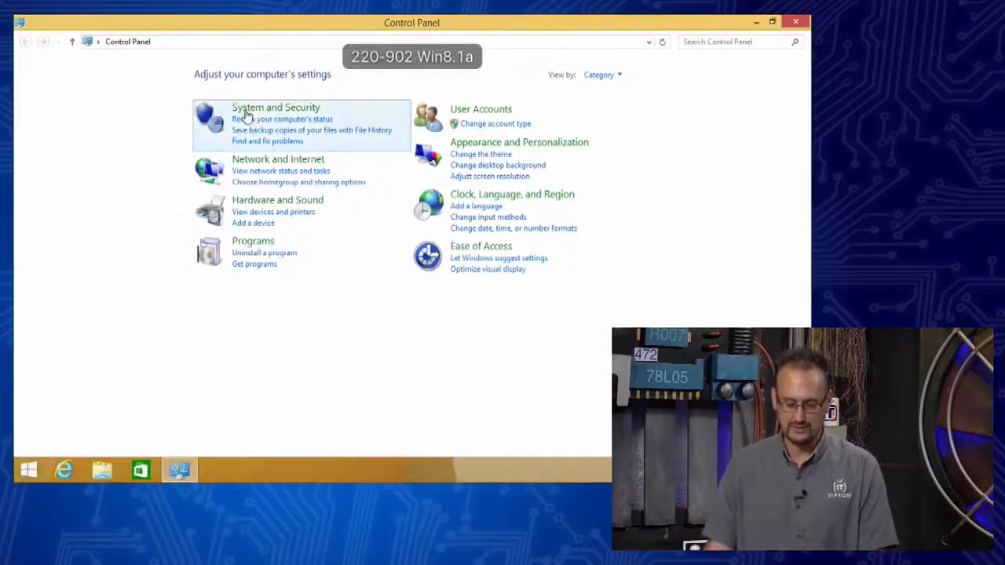
click(255, 115)
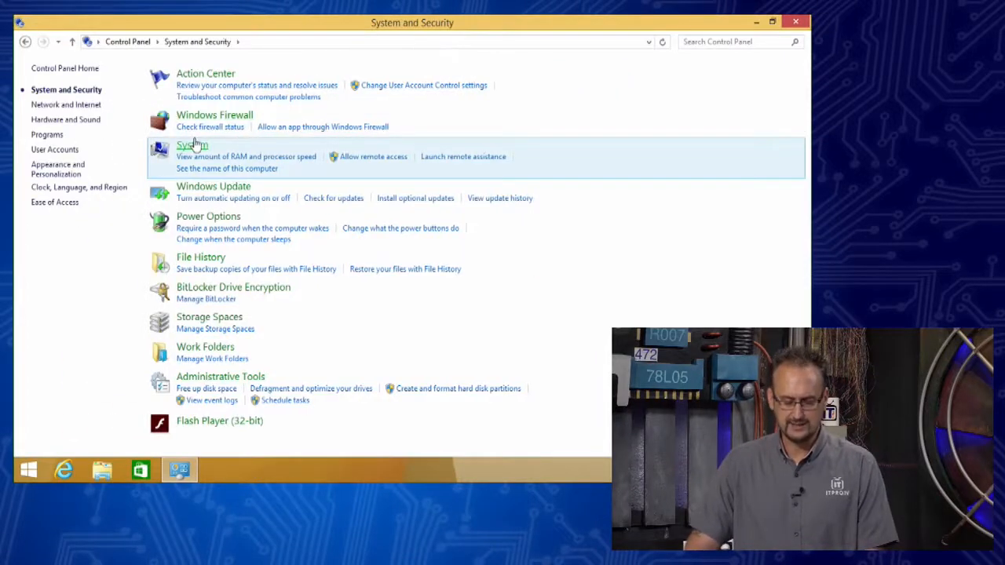
click(194, 144)
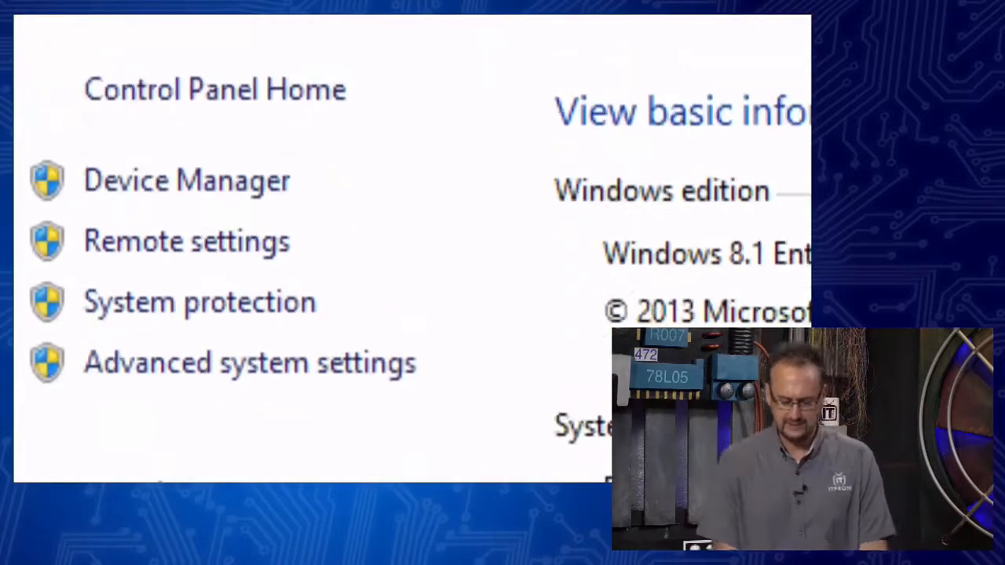
Review the Remote and System Protection settings of the Windows 8.1 machine and close System Properties.
click(161, 248)
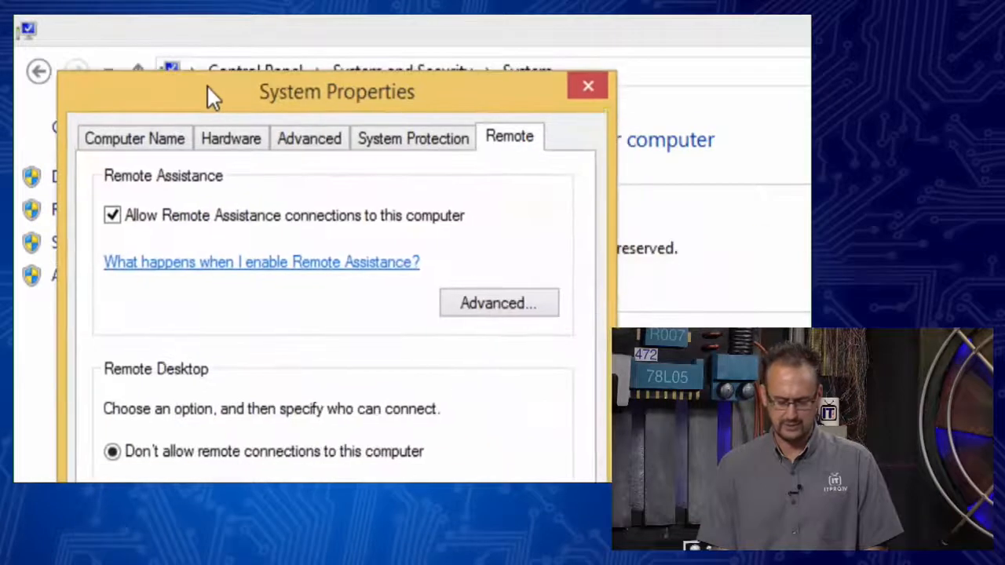
drag(207, 87, 215, 53)
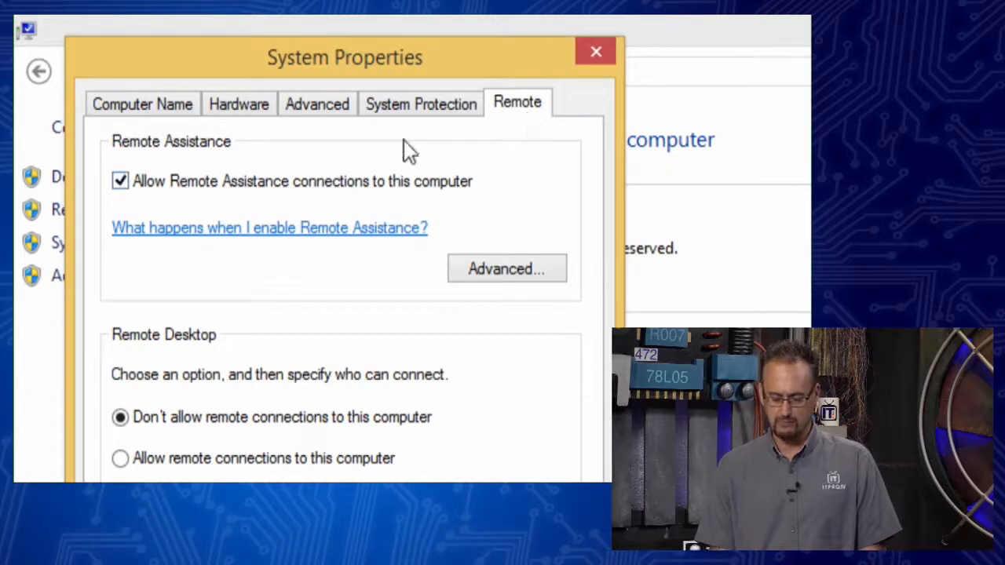
click(409, 106)
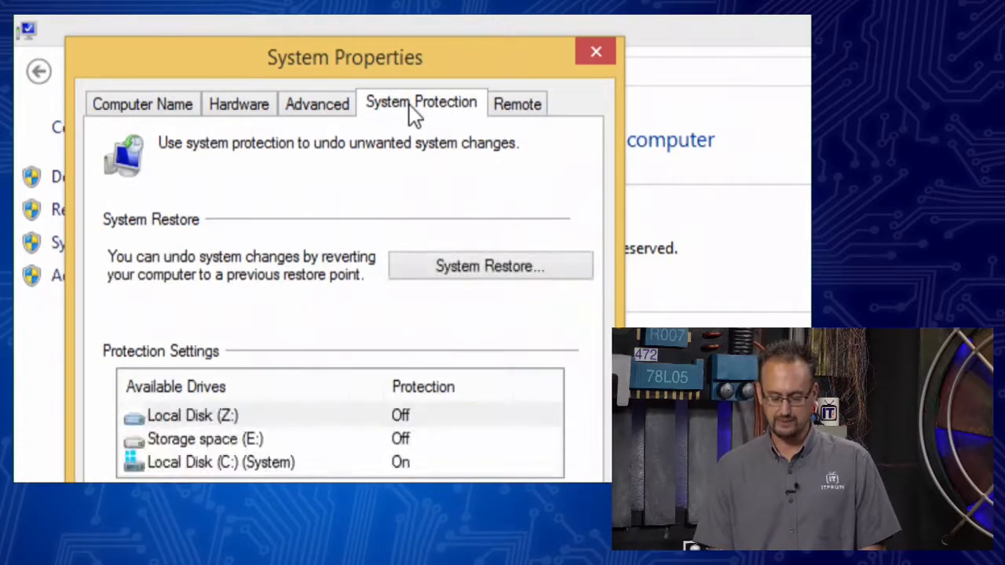
click(588, 48)
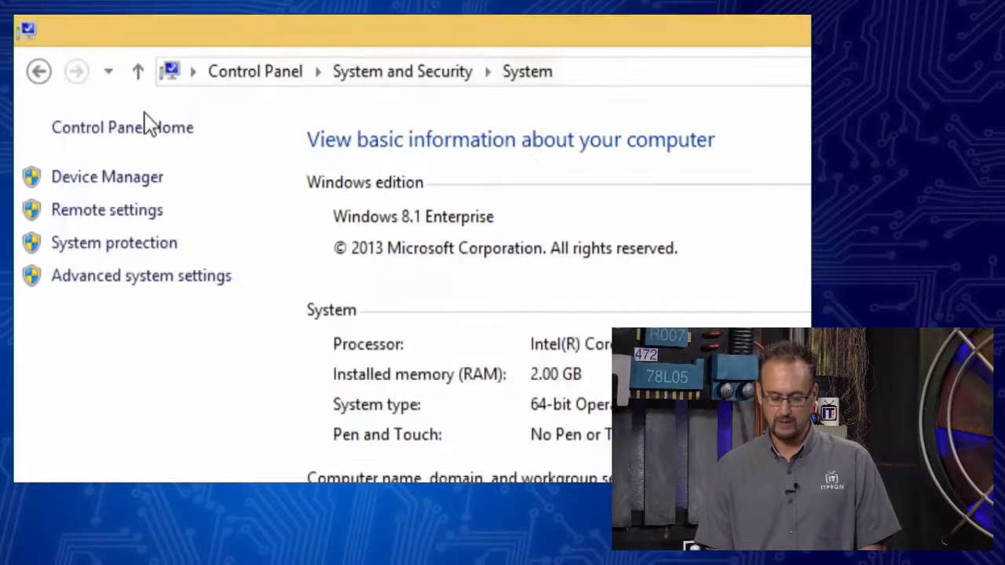
click(91, 245)
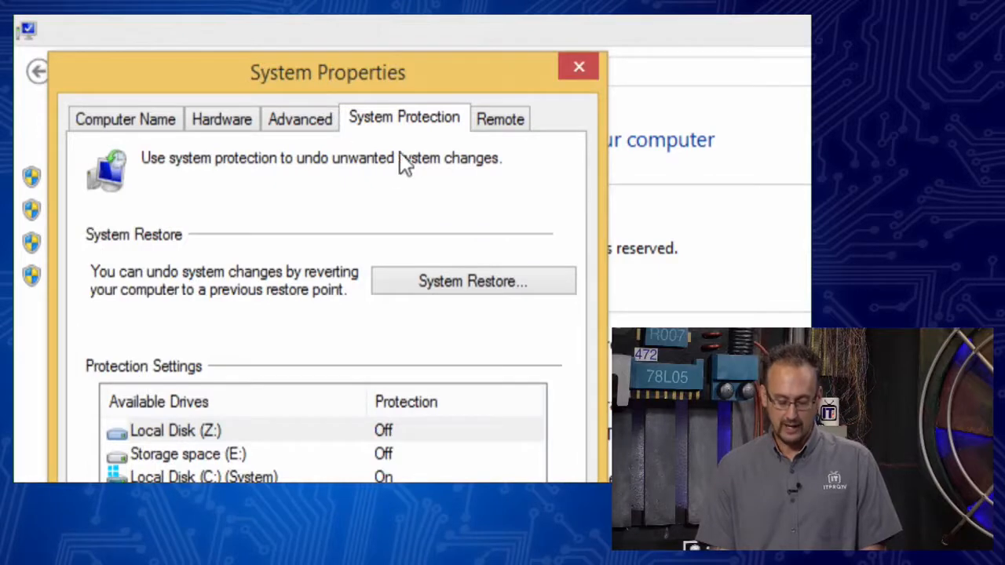
click(579, 65)
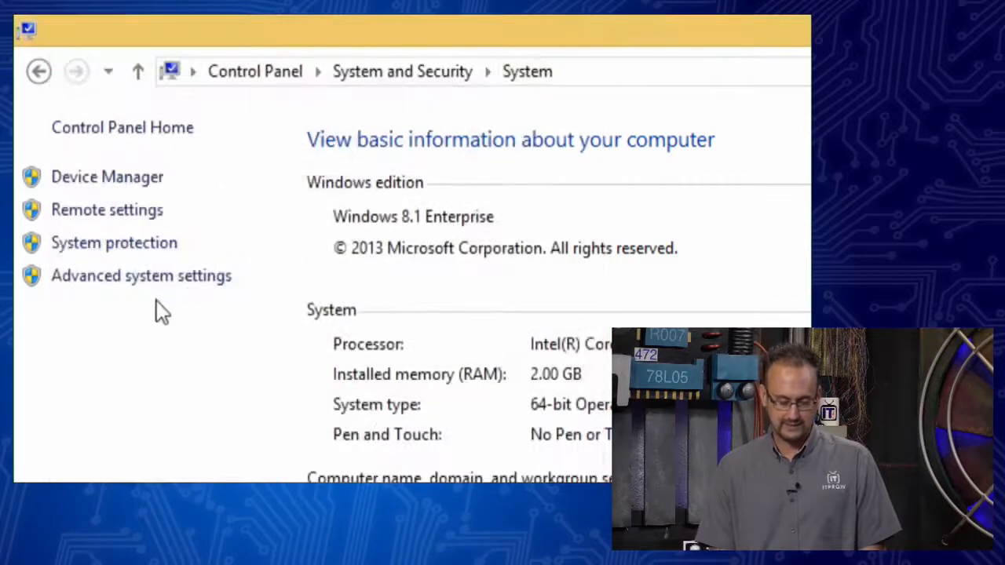
Open the advanced system settings and compare the Advanced, System Protection and Remote settings in System Properties.
click(178, 284)
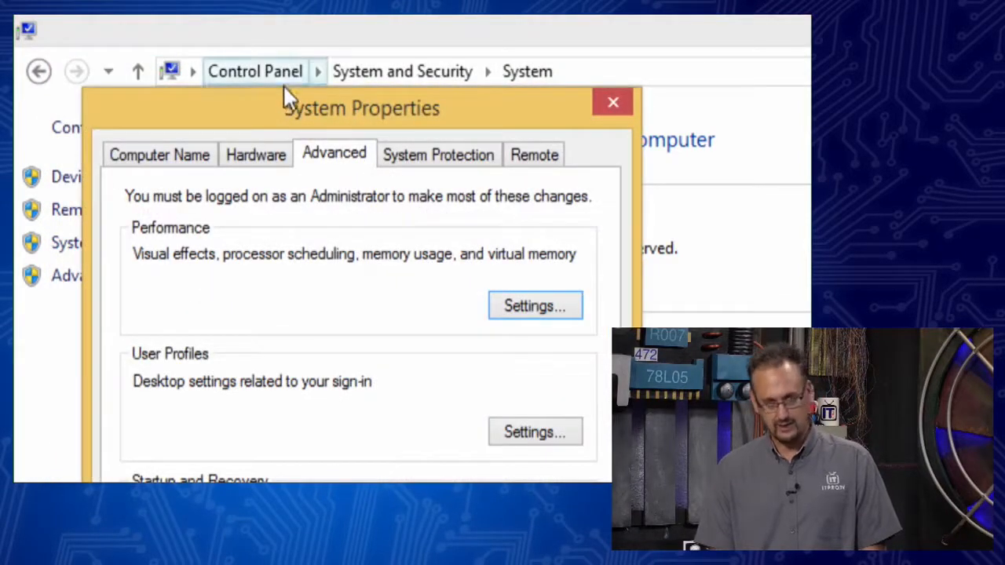
drag(287, 101, 276, 38)
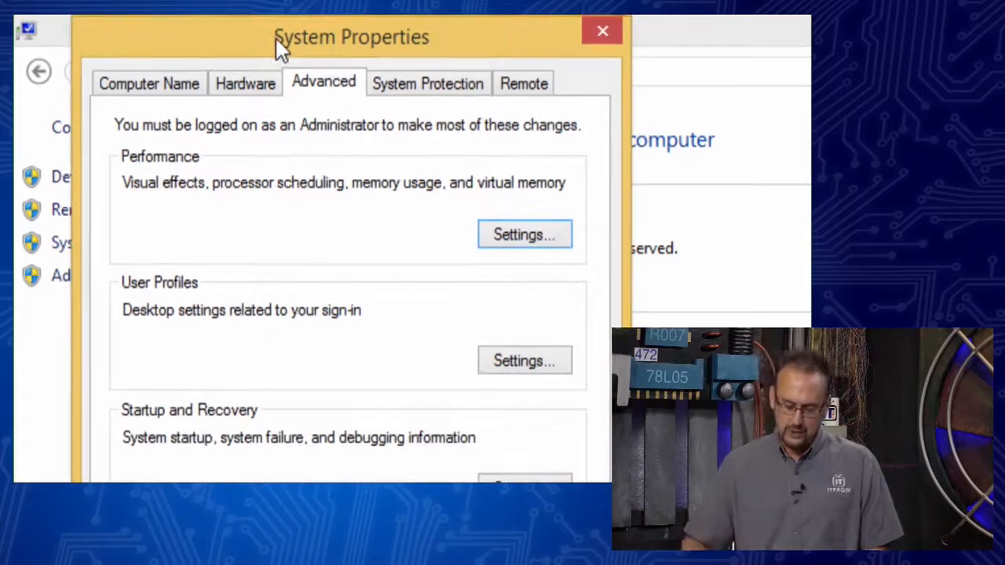
click(392, 86)
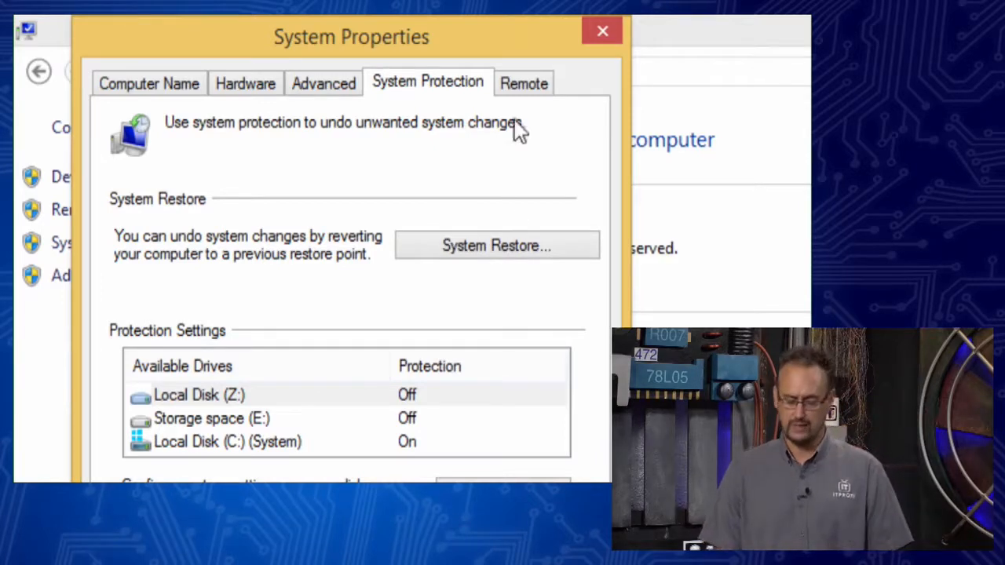
click(516, 89)
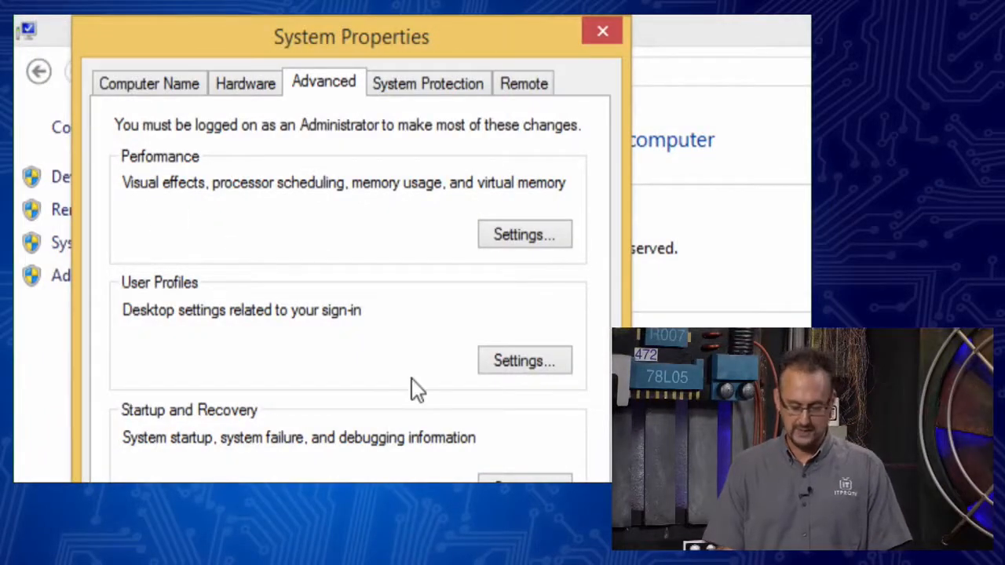
Review the visual effects and advanced settings in Performance Options, and open the virtual memory settings.
click(552, 230)
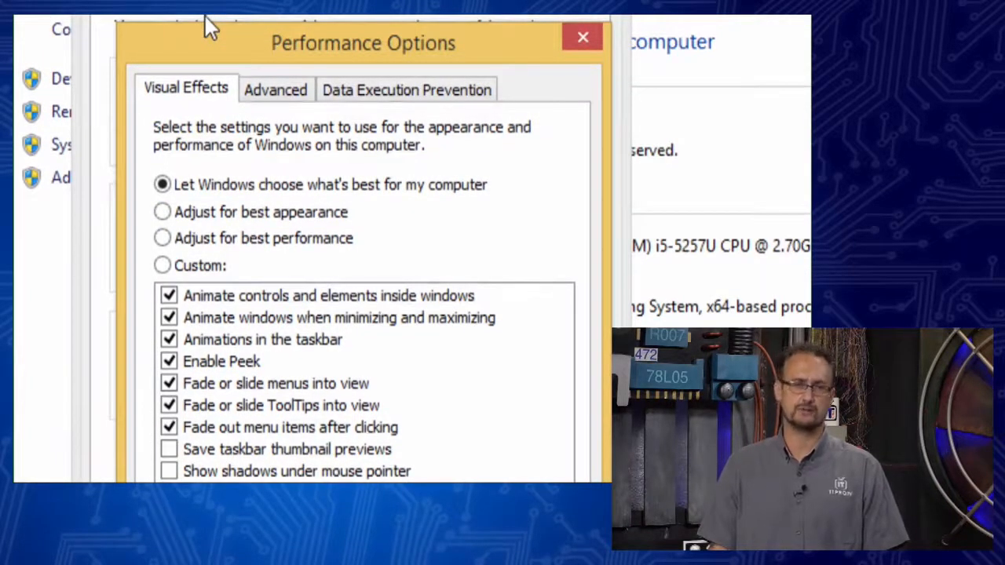
click(252, 95)
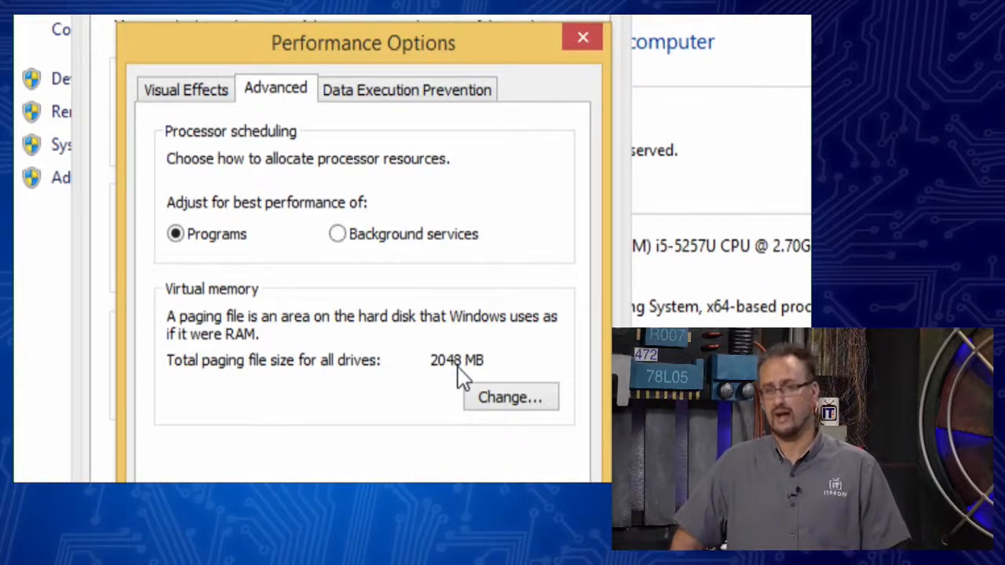
click(487, 399)
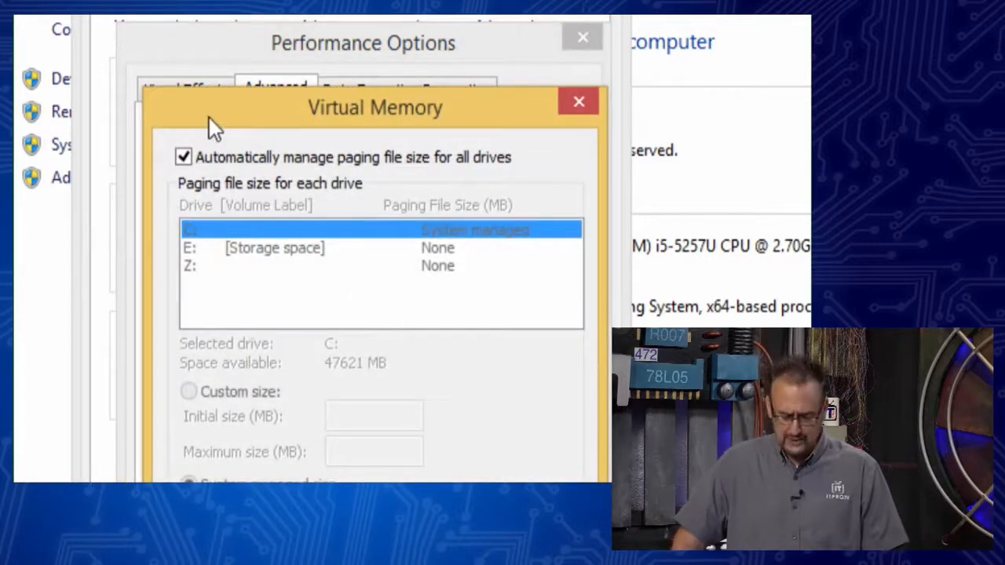
drag(209, 117, 187, 30)
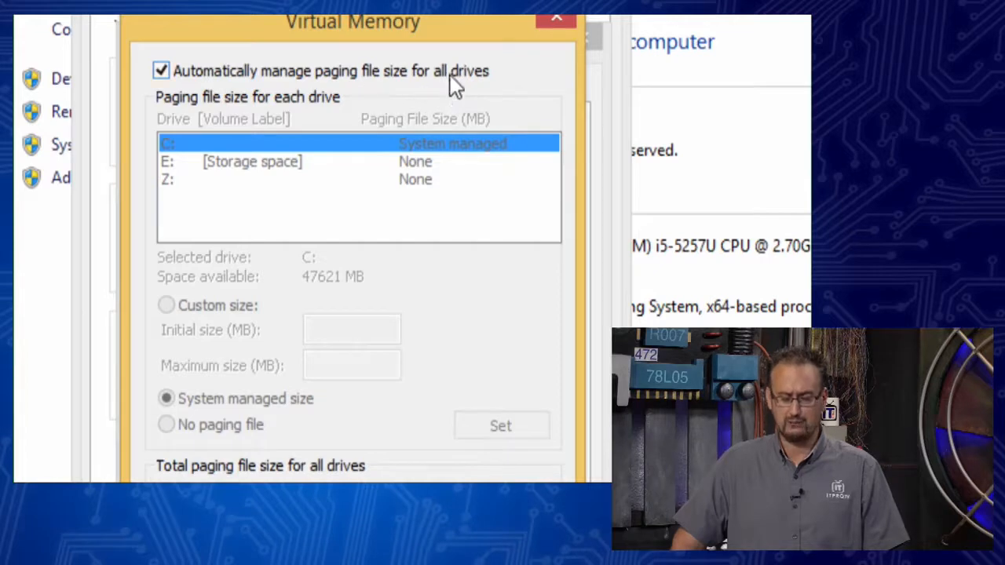
Turn automatic paging file management for all drives off and back on, and close the virtual memory settings.
click(160, 70)
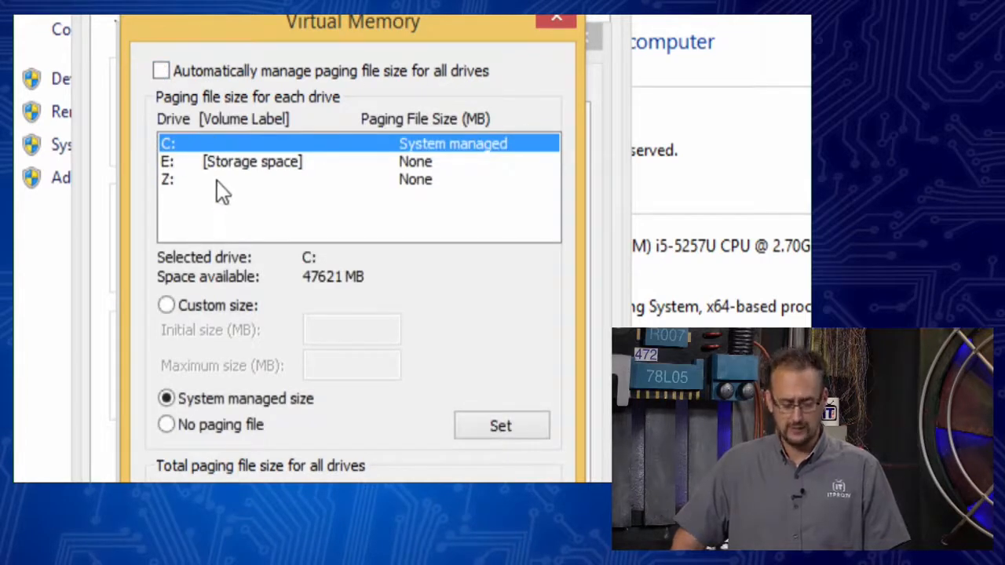
click(161, 71)
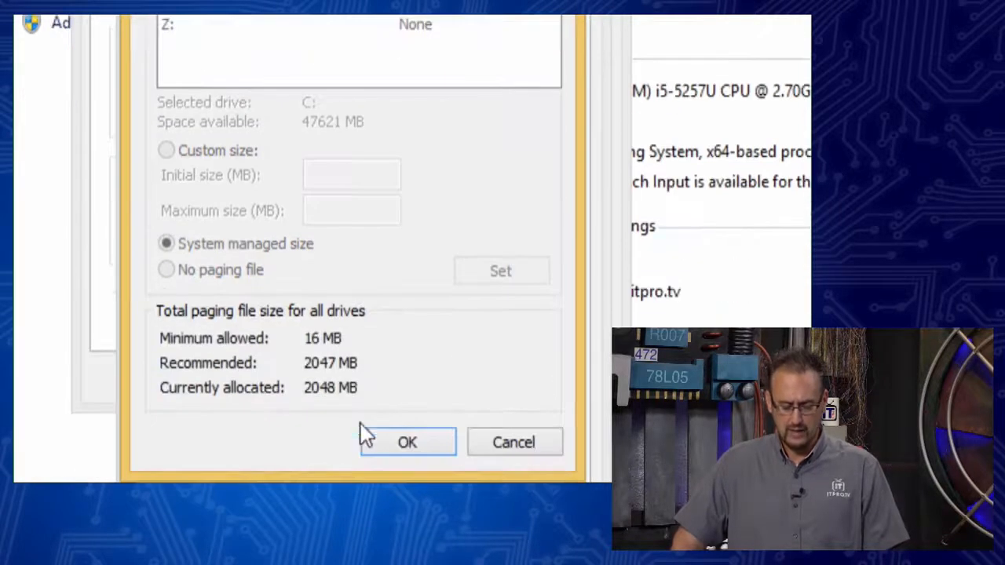
click(387, 435)
drag(671, 181, 172, 165)
click(553, 334)
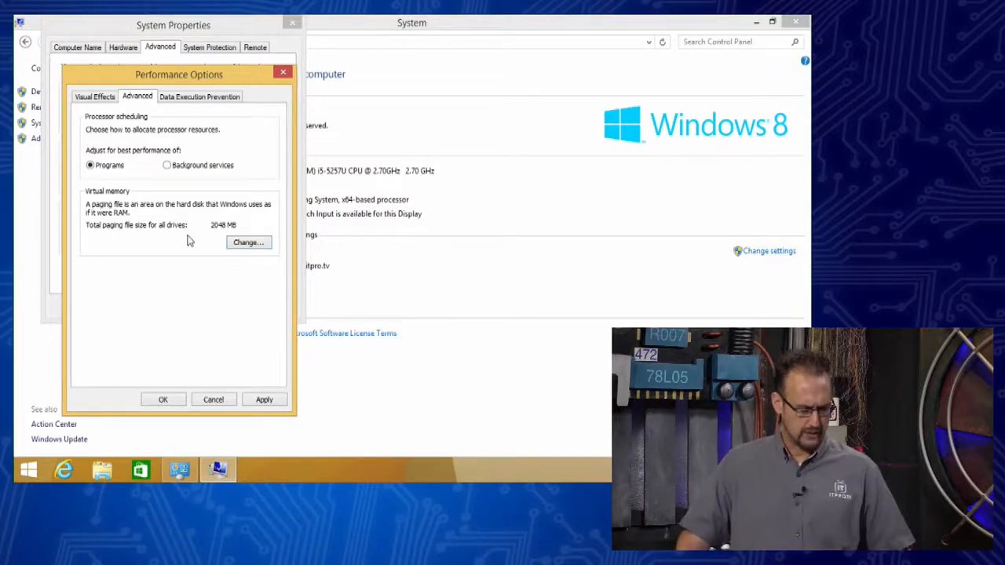
Close Performance Options and System Properties, and go back to the System and Security category from the Control Panel home.
click(282, 72)
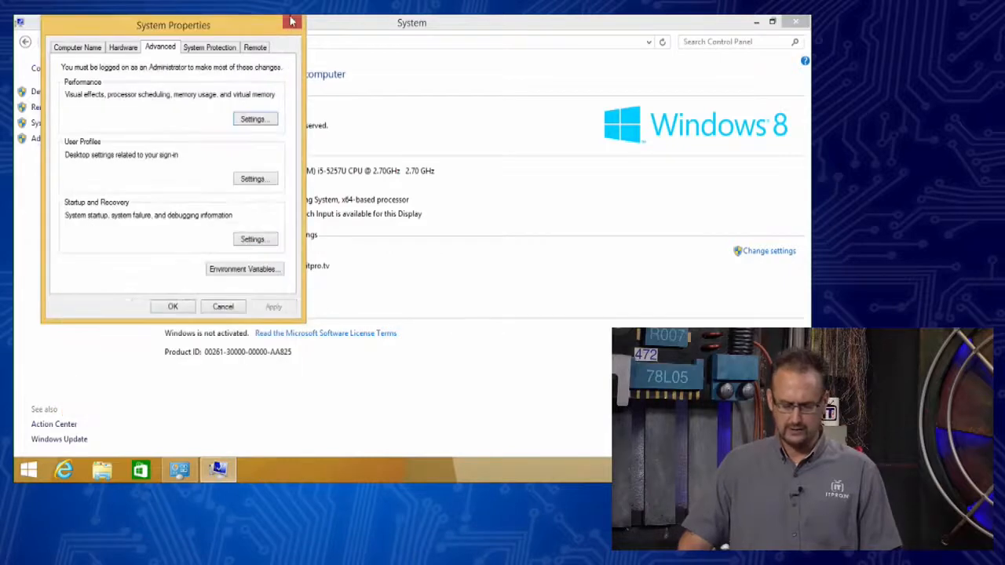
click(292, 25)
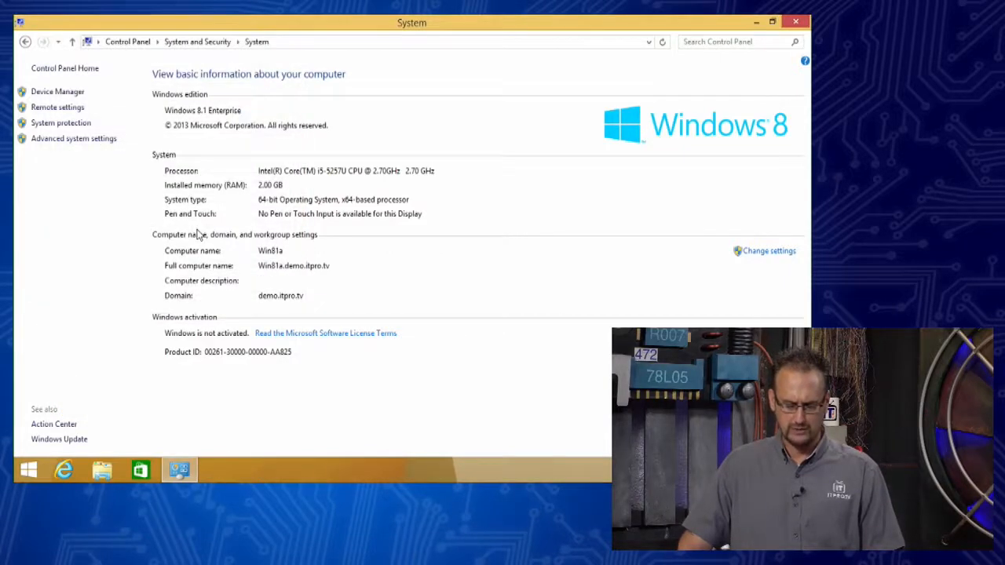
click(135, 41)
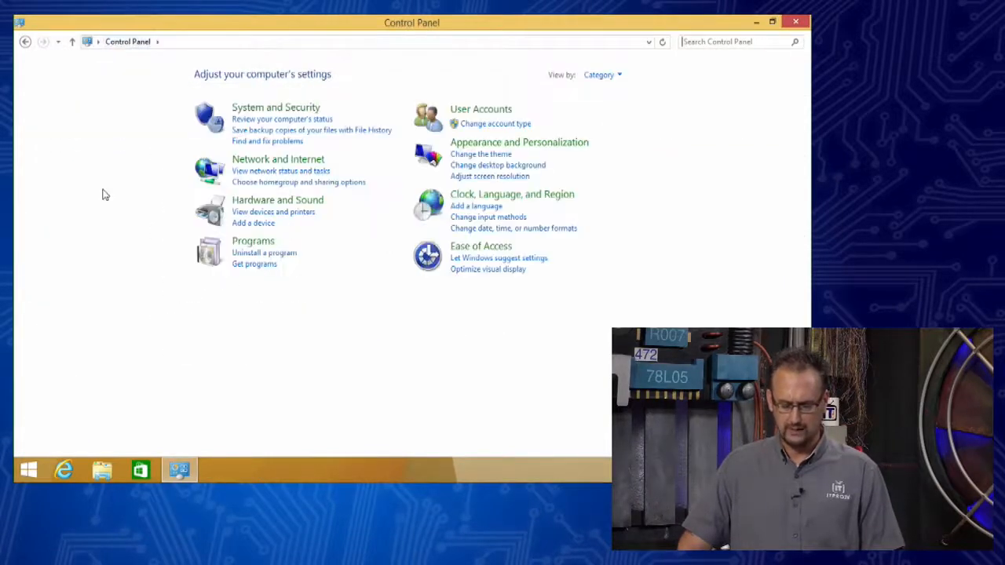
click(253, 108)
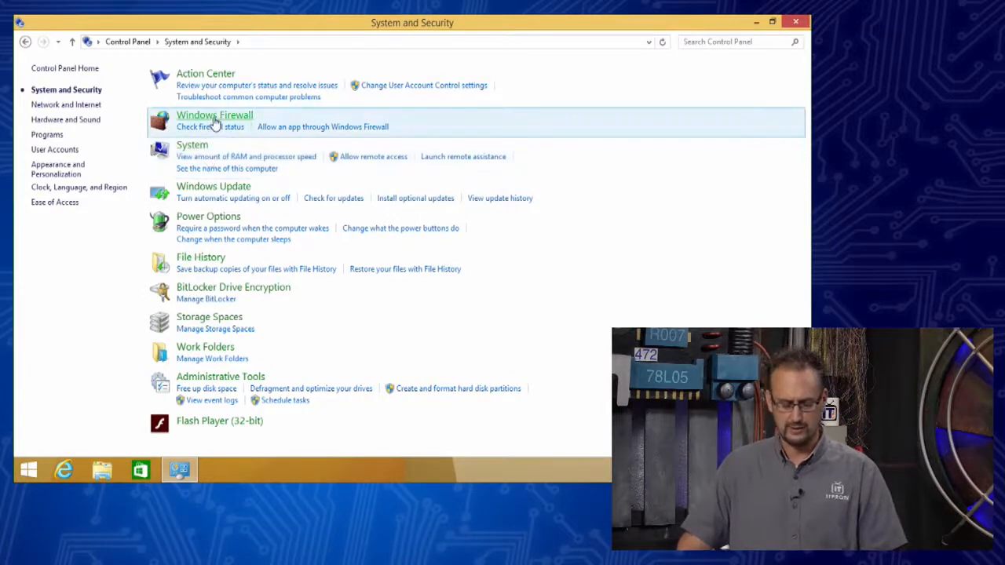
Open Windows Firewall to review the network protection status, and go back to the Control Panel home.
click(216, 121)
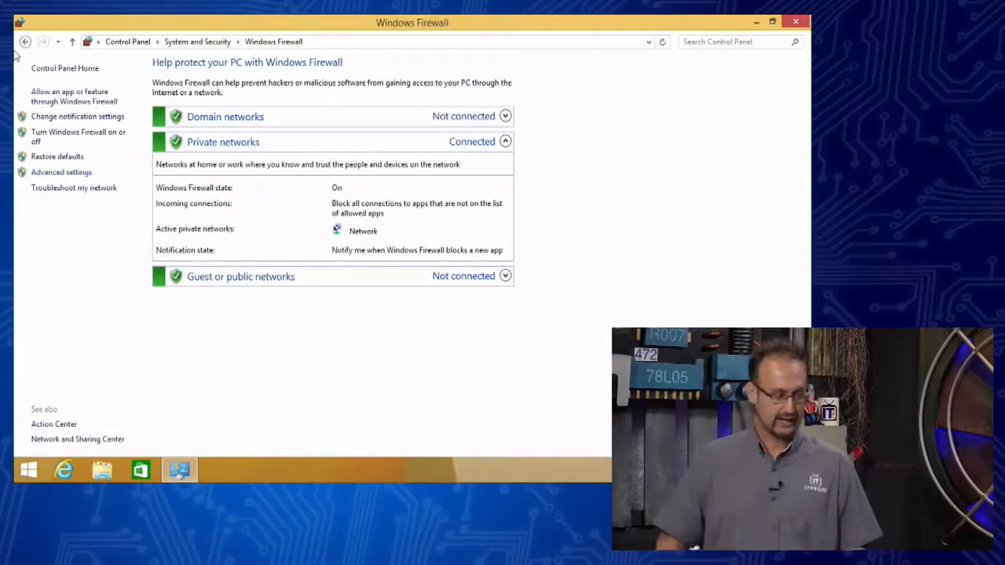
click(128, 42)
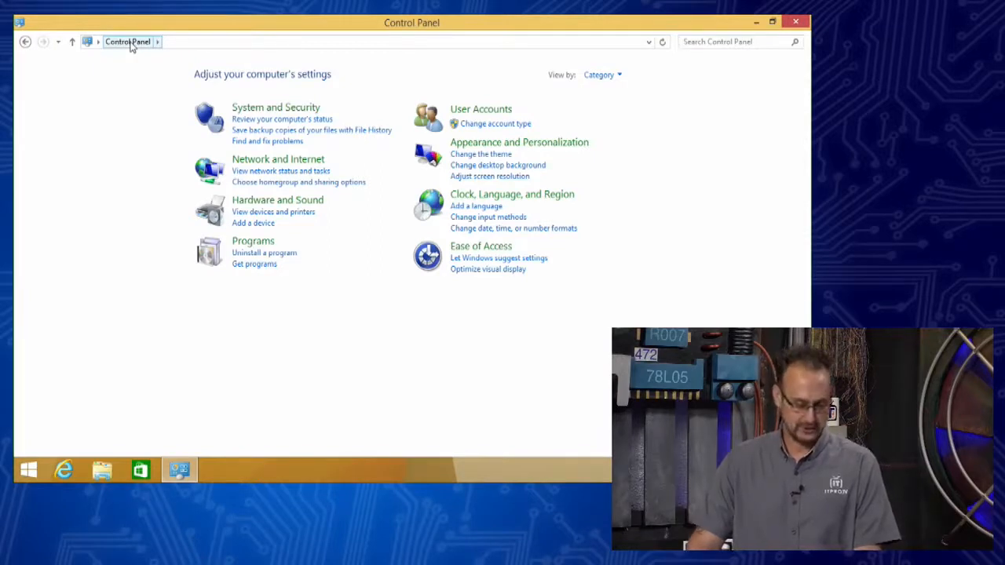
Open Power Options in the System and Security category and show the additional power plans.
click(265, 110)
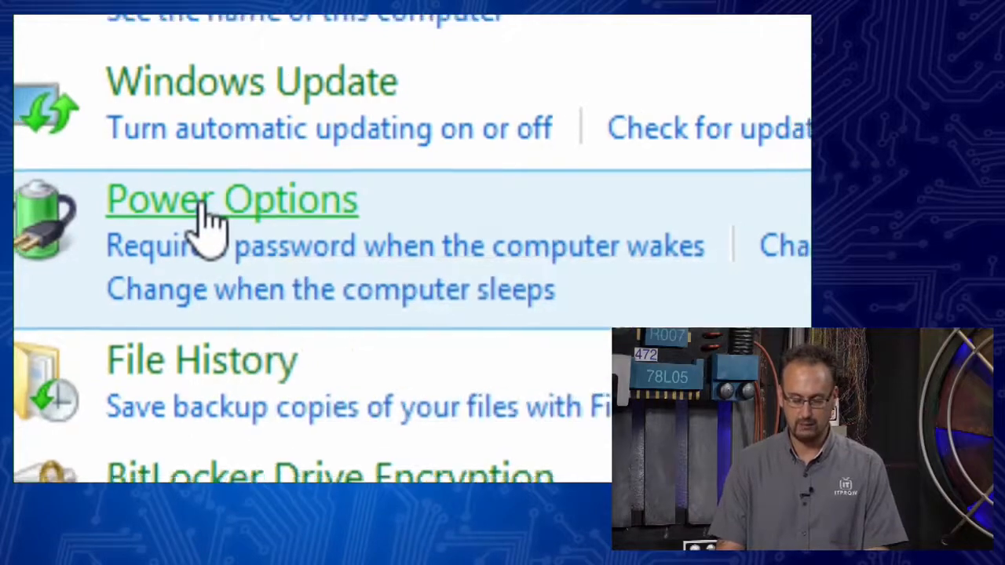
click(206, 207)
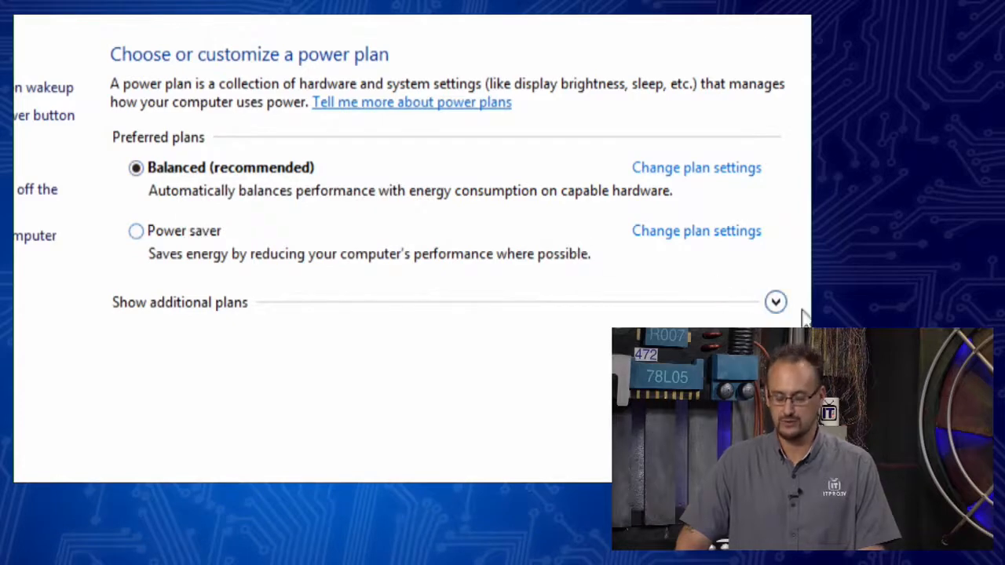
scroll(314, 236, down, 1)
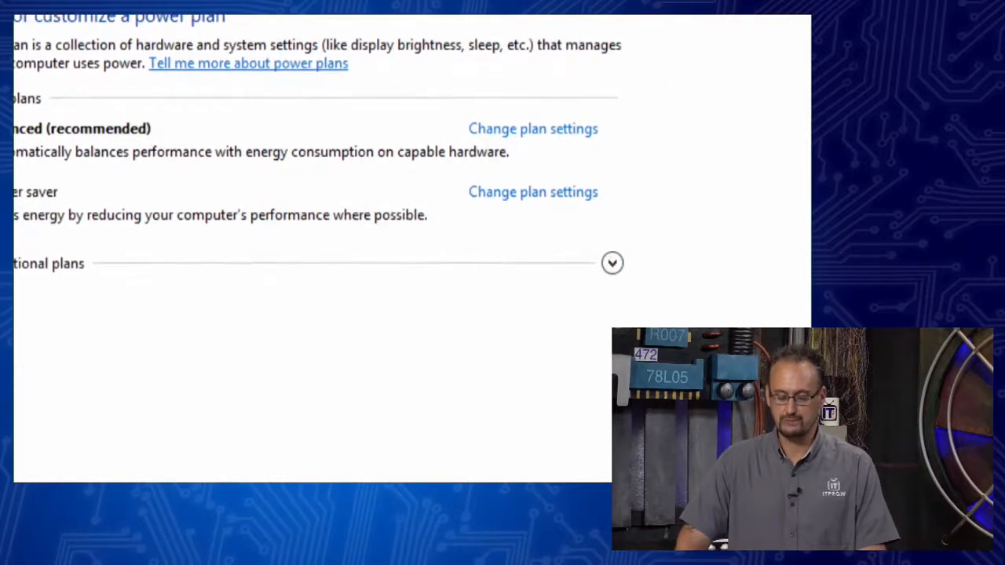
click(613, 263)
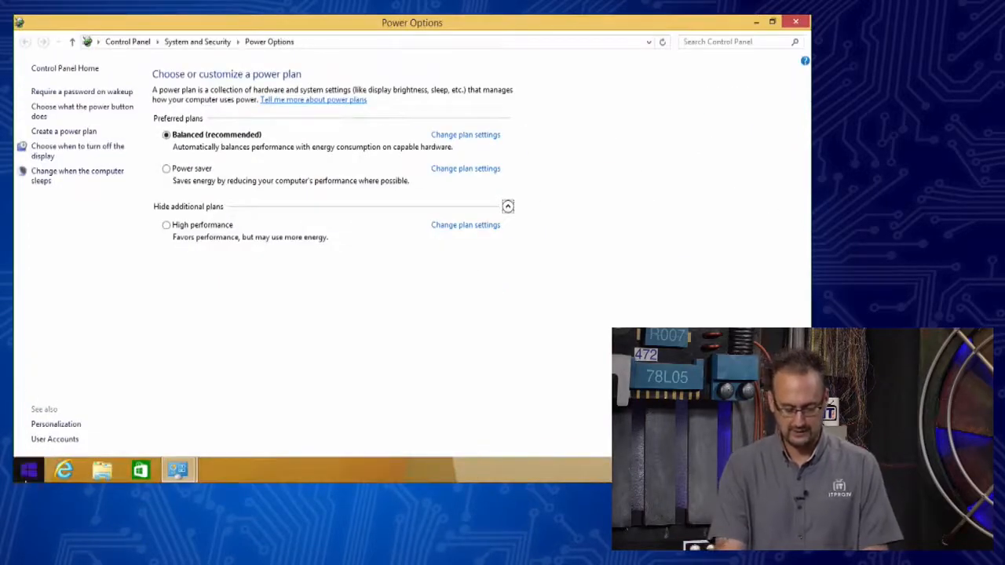
Open a Command Prompt, print the current directory with cd, and change to the root of drive C with cd\.
right_click(27, 469)
click(77, 364)
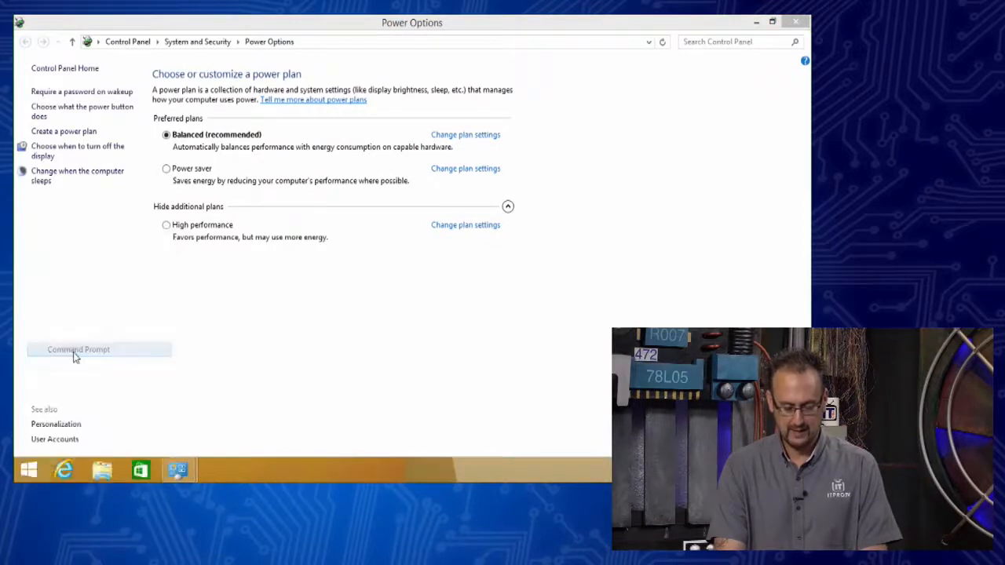
text(cd)
key(Return)
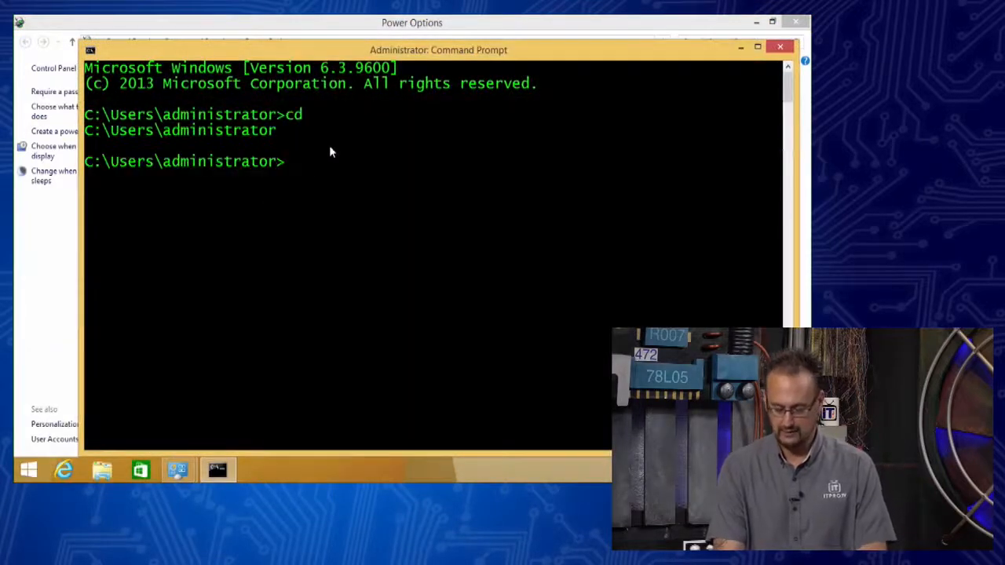
text(cd\)
key(Return)
key(Return)
key(Return)
key(Return)
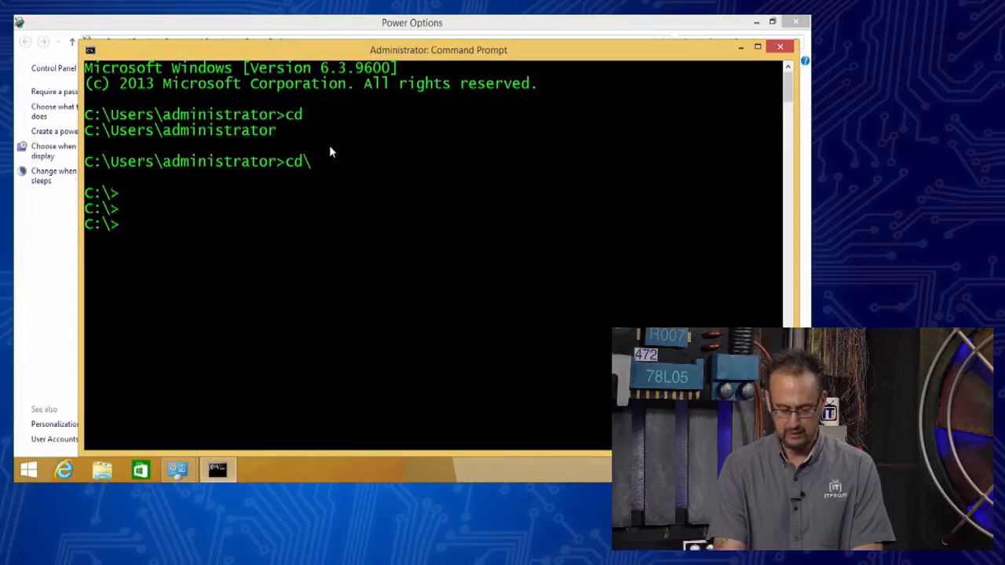
Clear the Command Prompt screen with cls and add a few blank prompt lines.
text(cle)
key(BackSpace)
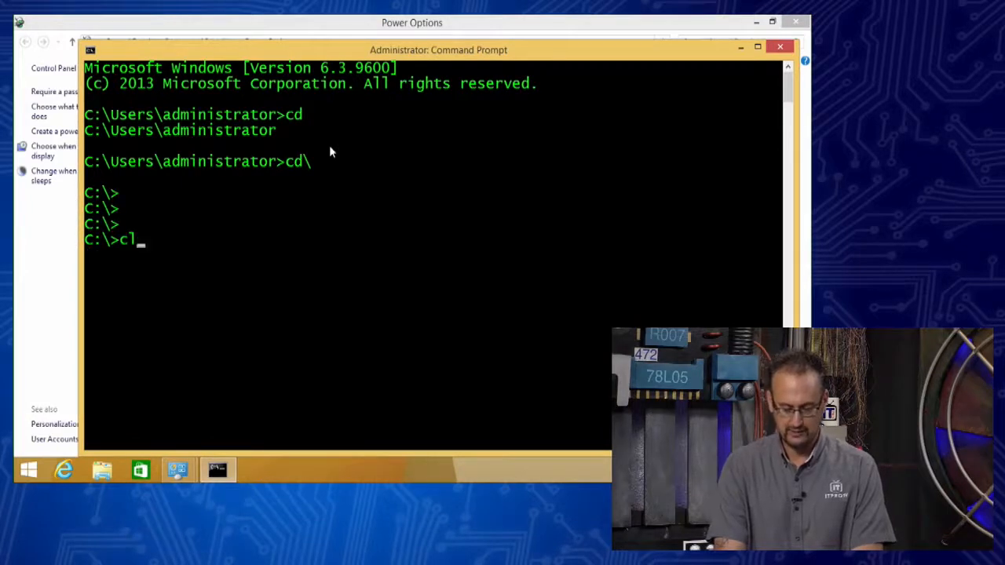
text(s)
key(Return)
key(Return)
key(Return)
key(Return)
key(Return)
Display the help for powercfg.exe with the /? switch and review its command list from start to end.
text(power)
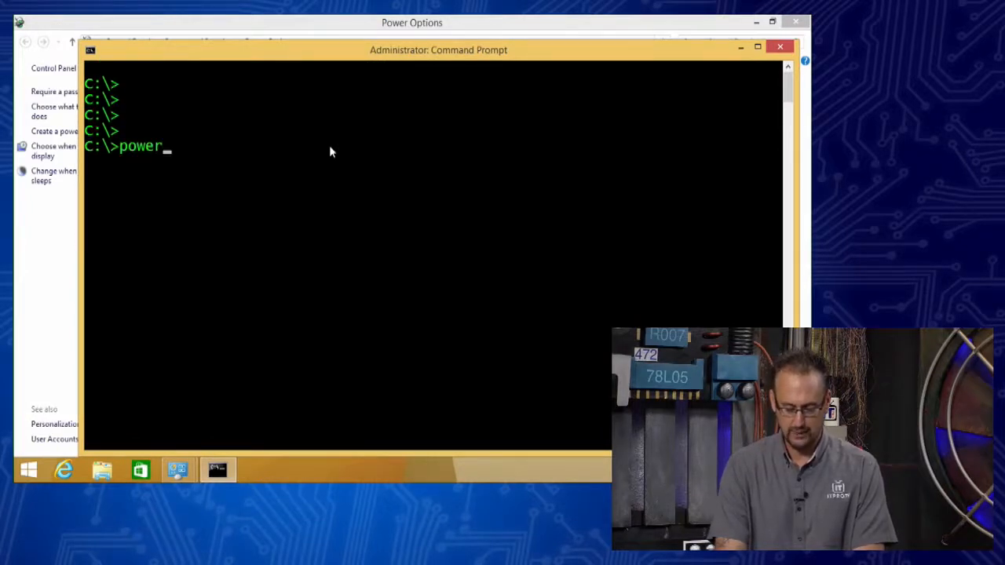
text(cfg.exe /?)
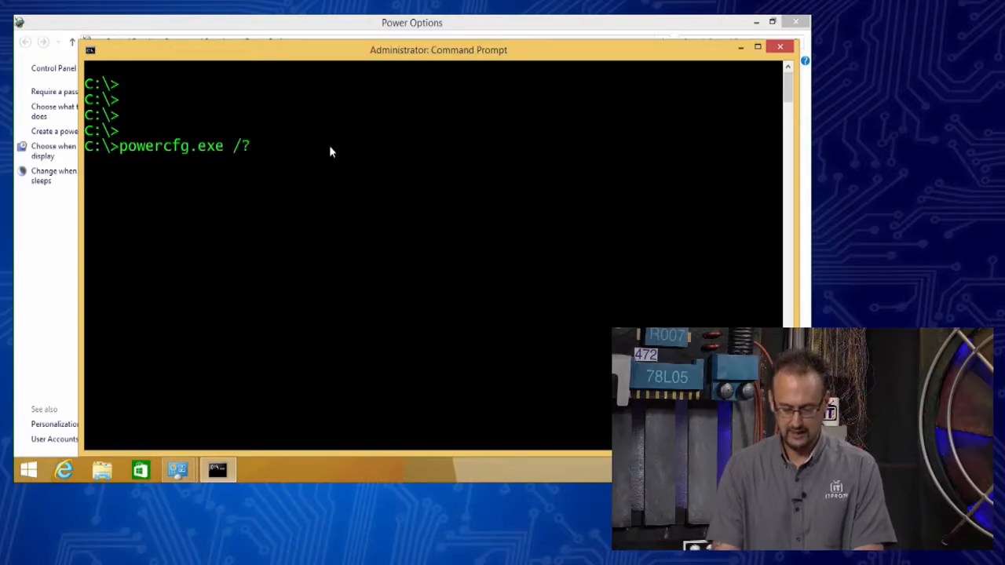
key(Return)
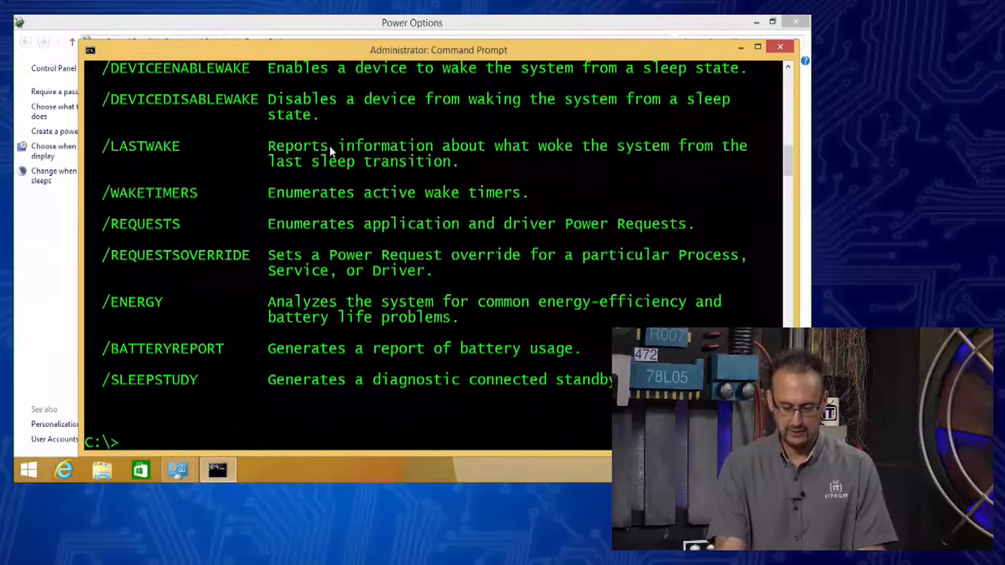
scroll(331, 151, up, 10)
scroll(331, 151, up, 10)
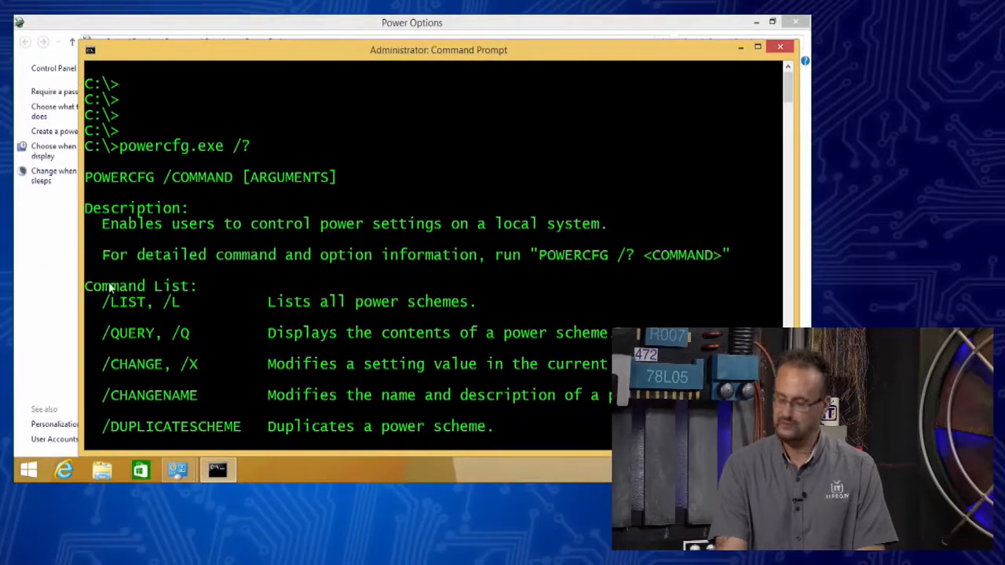
scroll(168, 287, down, 20)
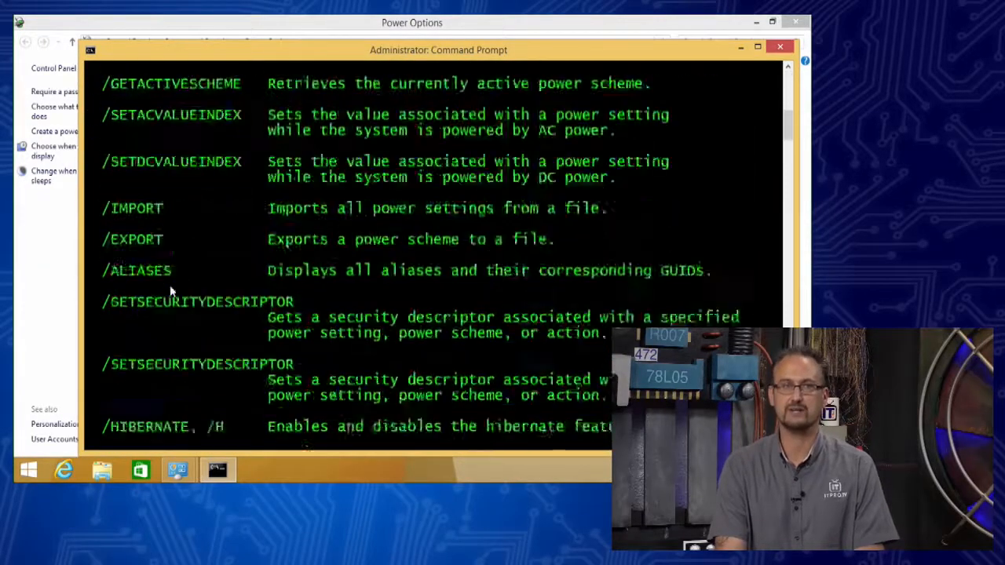
scroll(170, 291, down, 10)
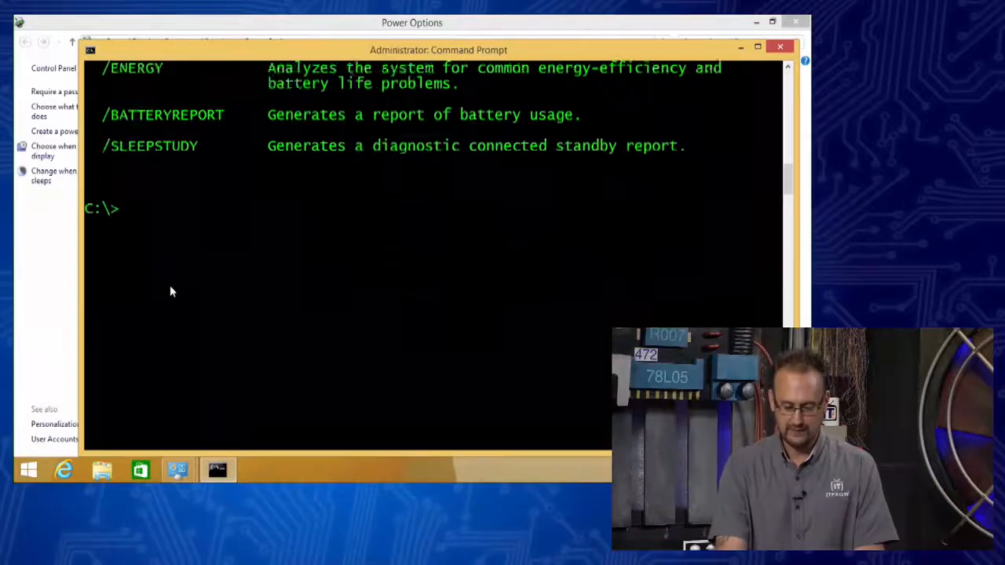
scroll(170, 291, up, 1)
List the existing power schemes with powercfg /list, and close the Command Prompt.
text(pow)
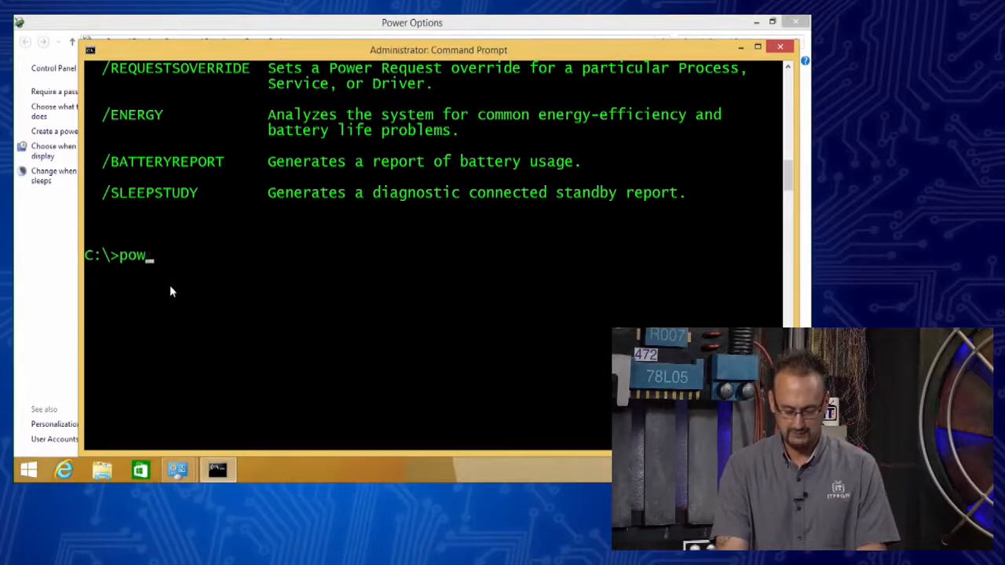
text(er)
text(cfr)
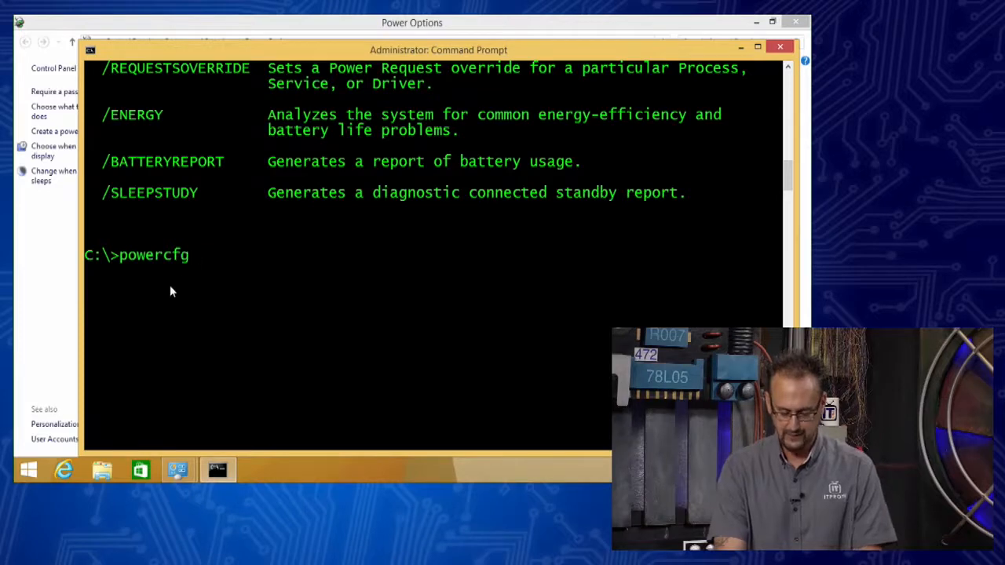
text( /list)
key(Return)
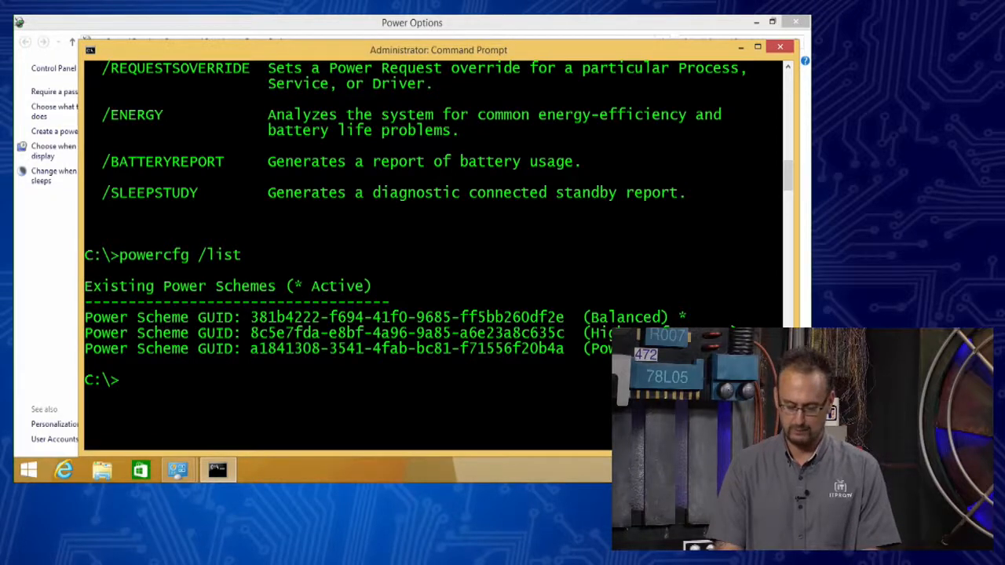
scroll(433, 255, down, 9)
scroll(433, 255, up, 3)
scroll(433, 255, up, 2)
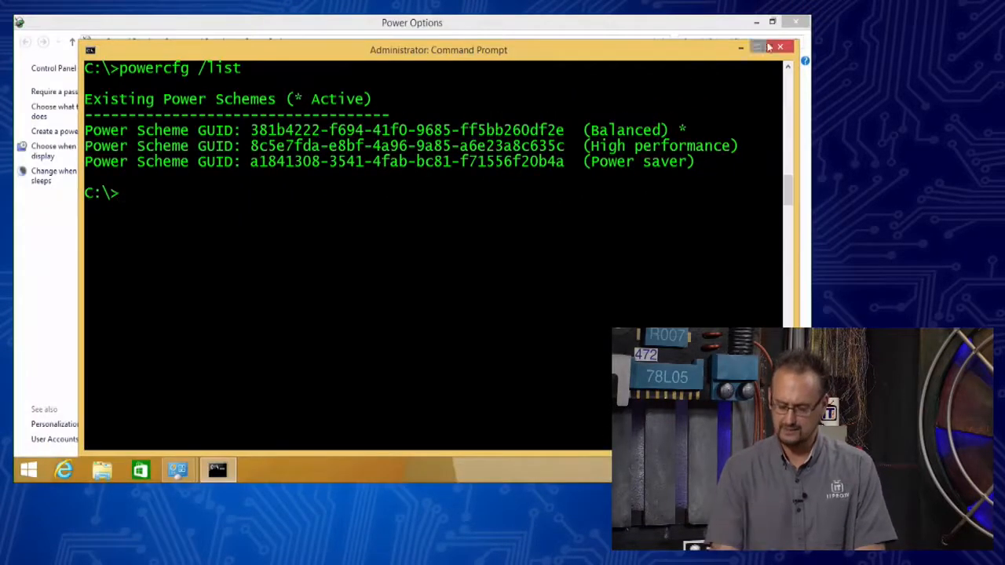
key(alt+F4)
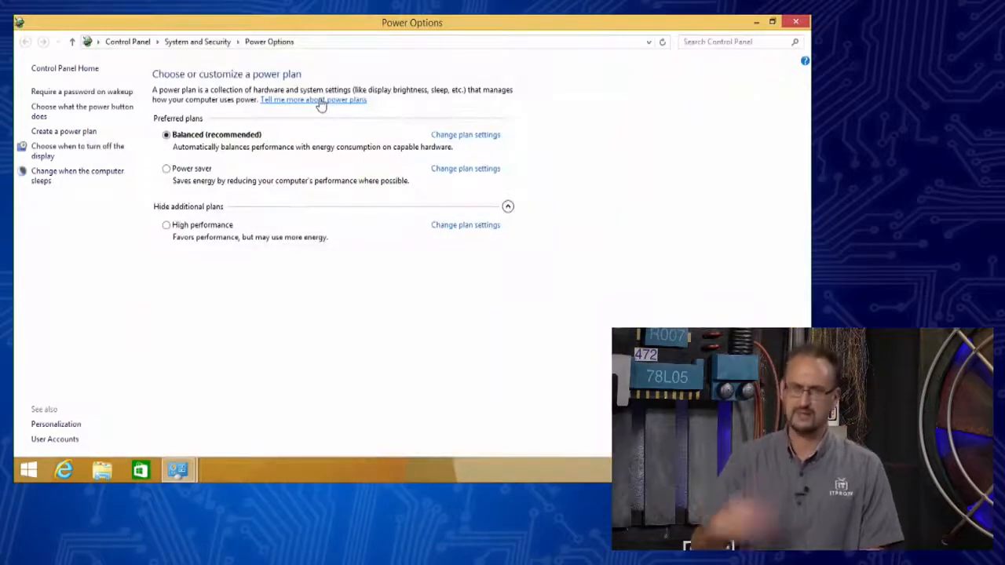